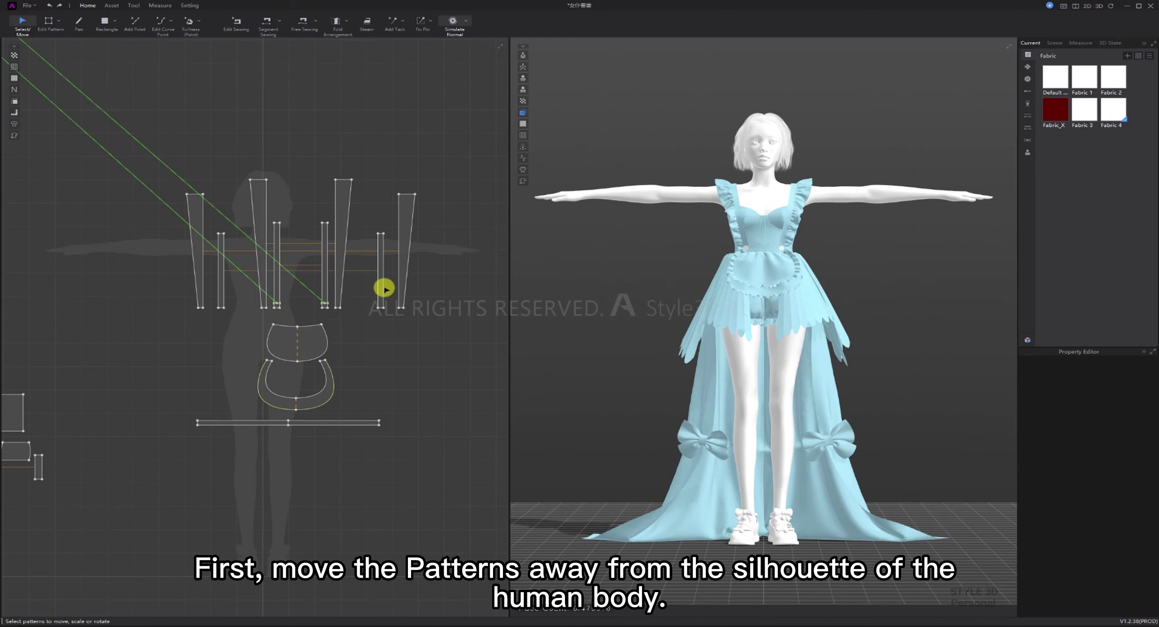
- Move the apron and strap patterns up, clear of the human silhouette in the 2D view
left_click_drag(334, 347, 319, 184)
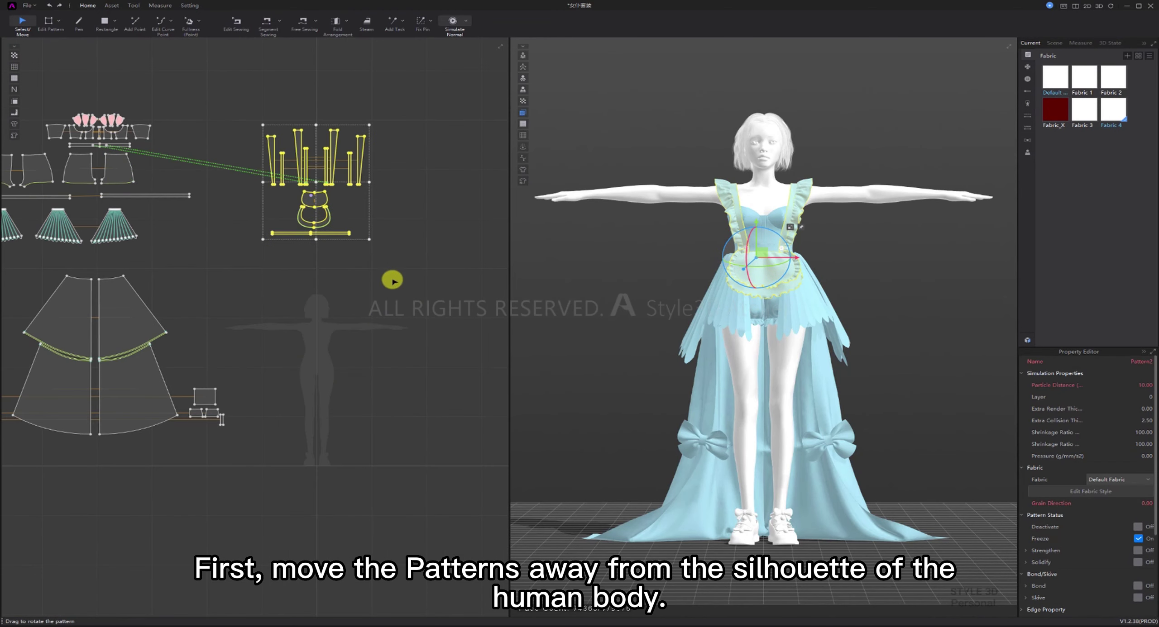
left_click(742, 362)
key("z")
scroll(324, 295, "up", 5)
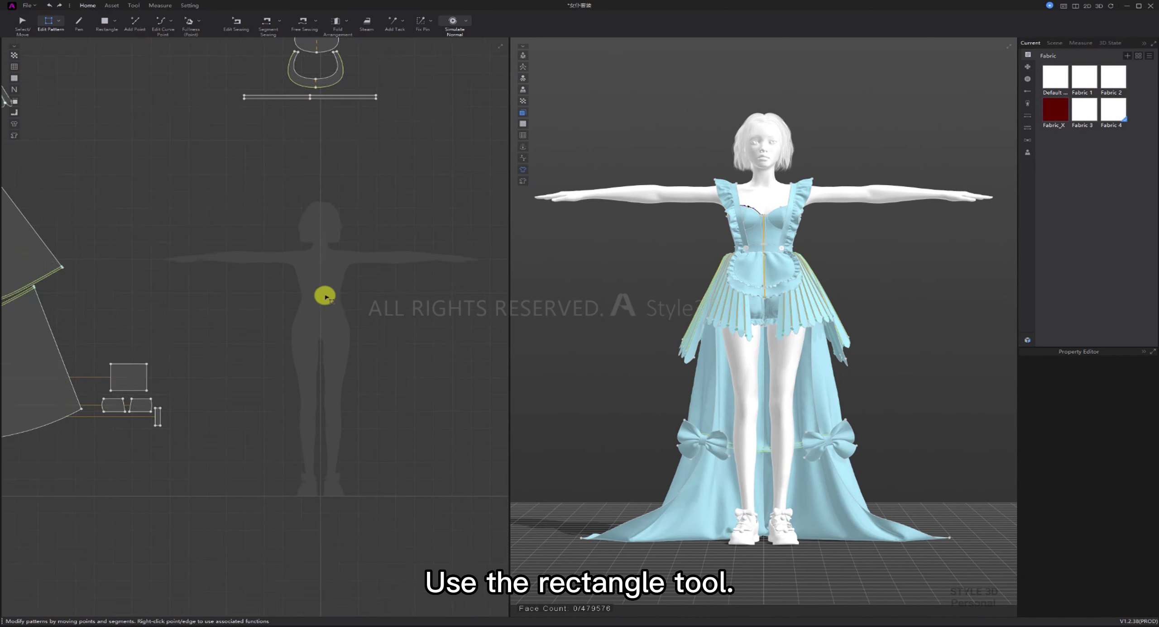
- Draw a large rectangle pattern about 58 cm wide over the silhouette's waist and a small upright rectangle beside it
left_click_drag(274, 274, 535, 390)
left_click(100, 22)
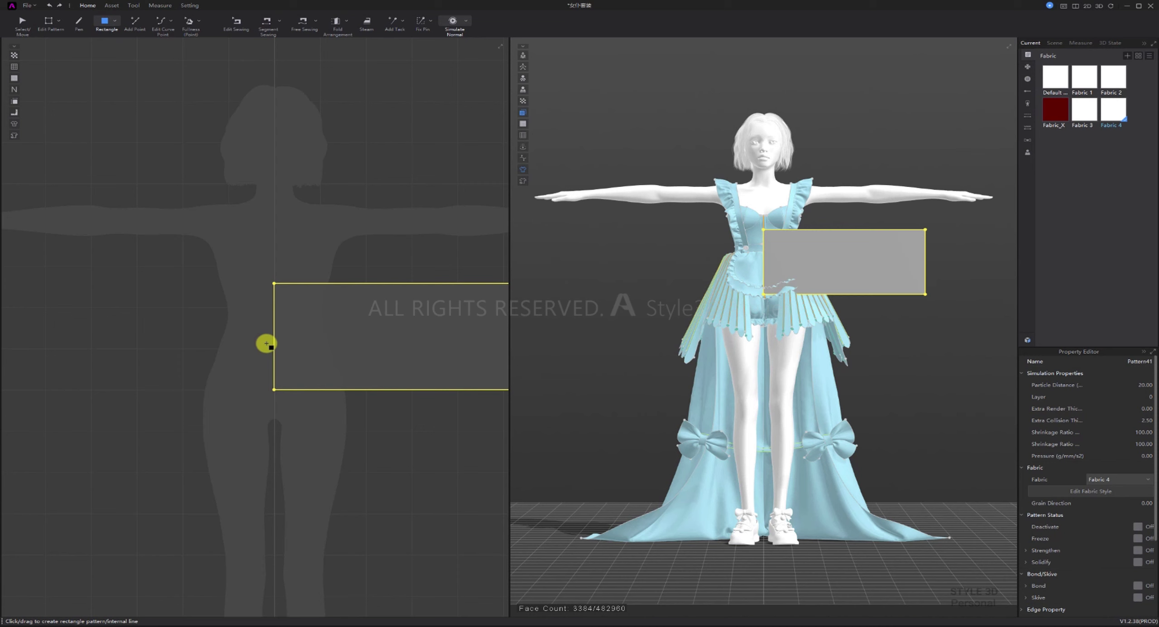
left_click_drag(218, 288, 258, 387)
scroll(254, 388, "down", 4)
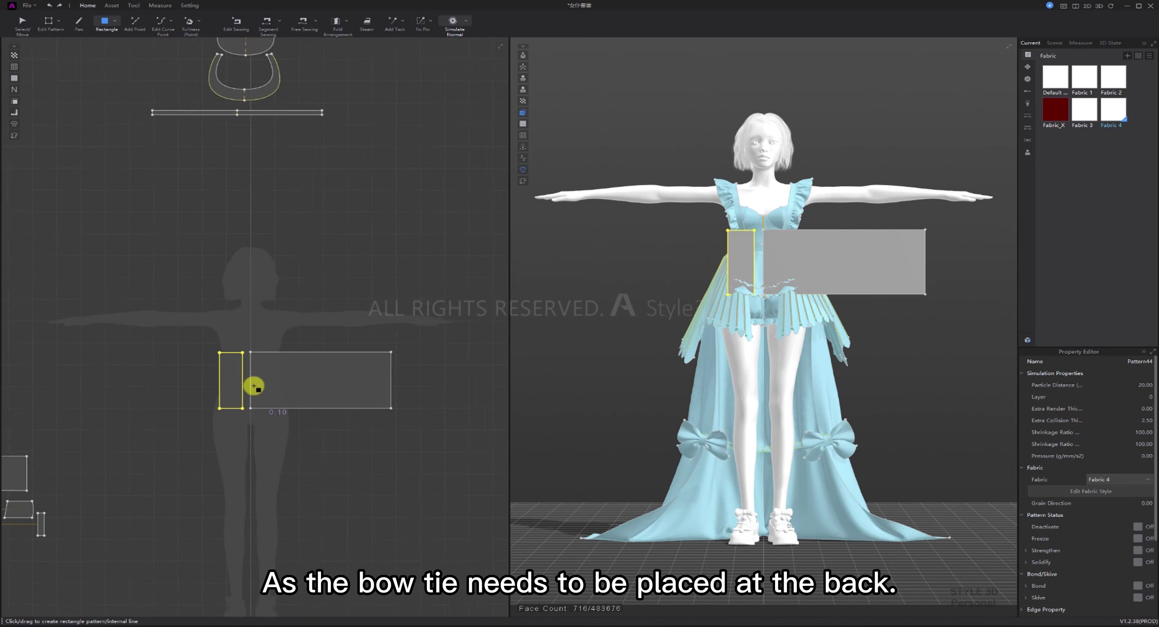
- Select both new rectangle patterns and flip them horizontally
scroll(253, 388, "up", 1)
left_click(22, 23)
left_click_drag(440, 481, 199, 317)
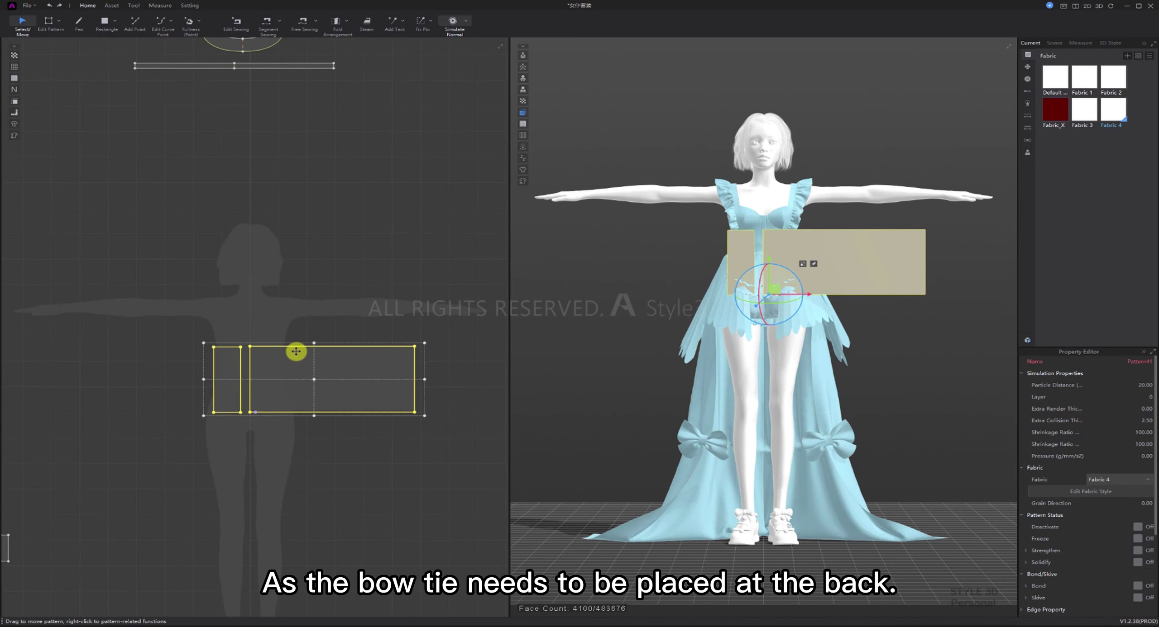
right_click(315, 357)
left_click(370, 497)
- Move both rectangle patterns behind the avatar's back in the 3D view
left_click_drag(484, 452, 332, 330)
right_click_drag(725, 342, 896, 342)
left_click_drag(946, 294, 835, 296)
right_click_drag(803, 312, 944, 315)
middle_click_drag(944, 353, 719, 401)
scroll(719, 400, "down", 2)
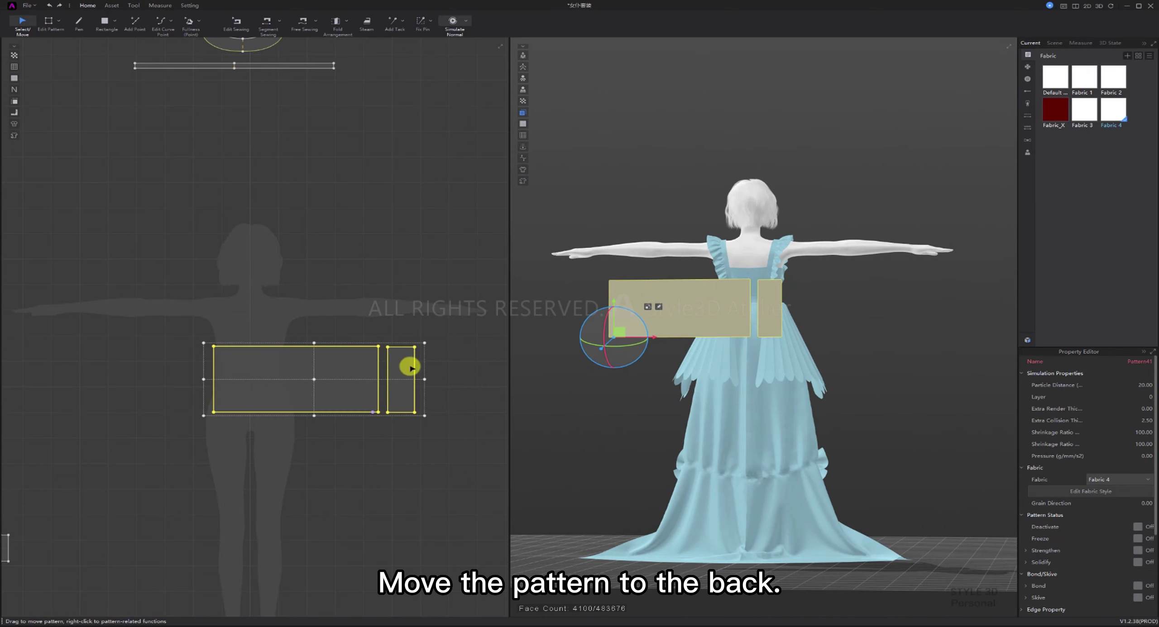
- Rearrange the 2D patterns so the small rectangle lies on the silhouette's waist and the large one sits to its right
left_click_drag(356, 375, 212, 370)
left_click(149, 295)
left_click_drag(142, 383, 363, 382)
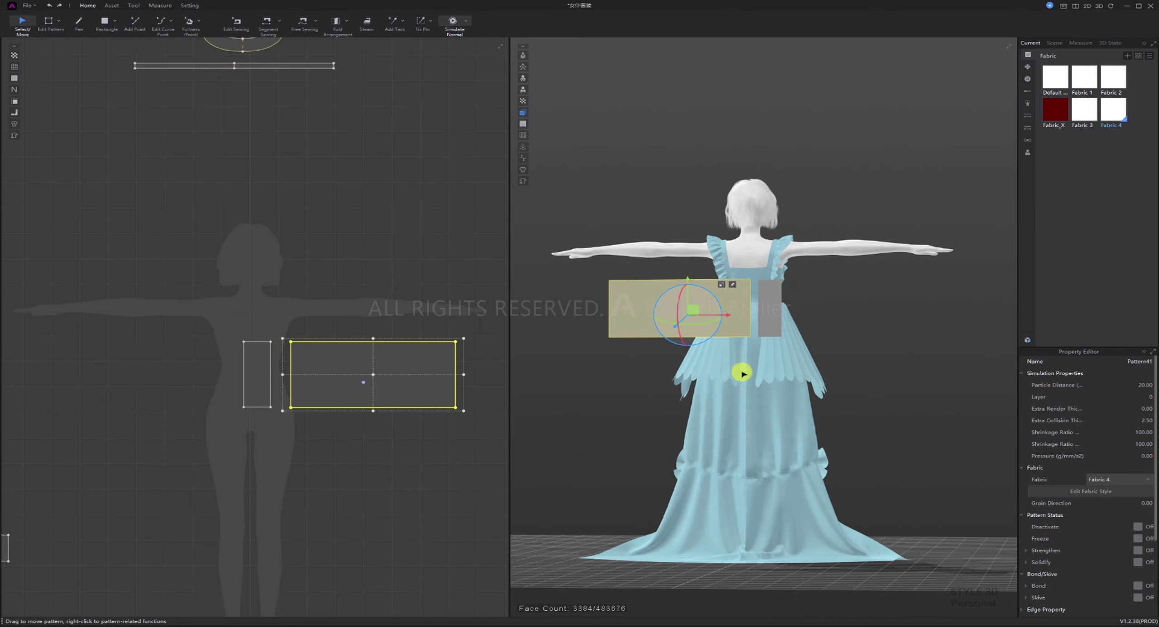
- Arrange the patterns behind the avatar in 3D, with the small rectangle near the middle of the back and the large one to its right
scroll(743, 374, "up", 2)
middle_click_drag(742, 323, 724, 380)
left_click_drag(701, 360, 979, 361)
left_click(783, 353)
left_click_drag(819, 352, 781, 353)
middle_click_drag(719, 383, 606, 355)
left_click(758, 330)
left_click_drag(796, 330, 752, 330)
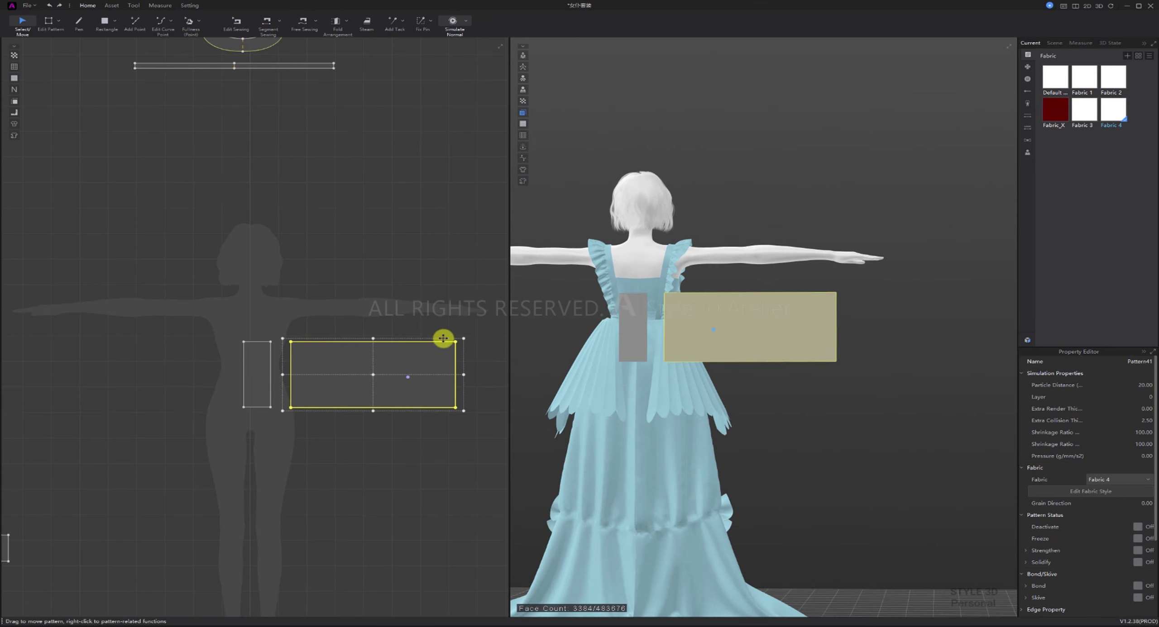
- Draw a vertical internal line through the middle of the large rectangle with the Pen tool
left_click(479, 204)
scroll(480, 199, "up", 1)
left_click(79, 23)
scroll(351, 369, "up", 2)
middle_click_drag(370, 385, 314, 366)
scroll(313, 365, "down", 1)
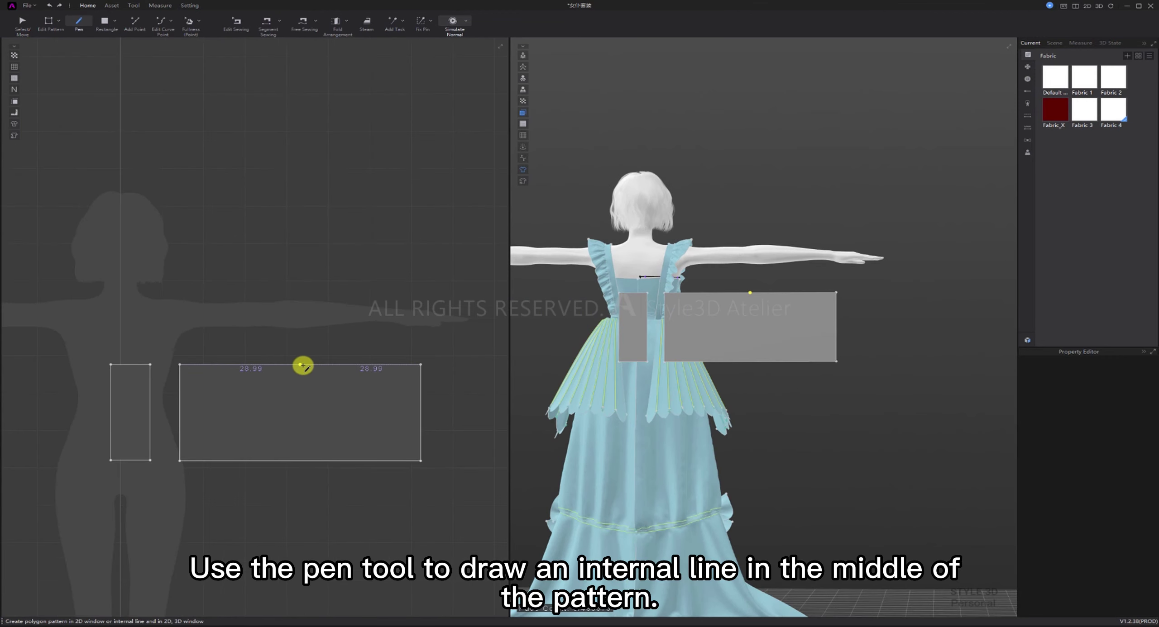
left_click(303, 365)
left_click(300, 460)
- Turn the large rectangle's middle internal line into its symmetry axis
key("z")
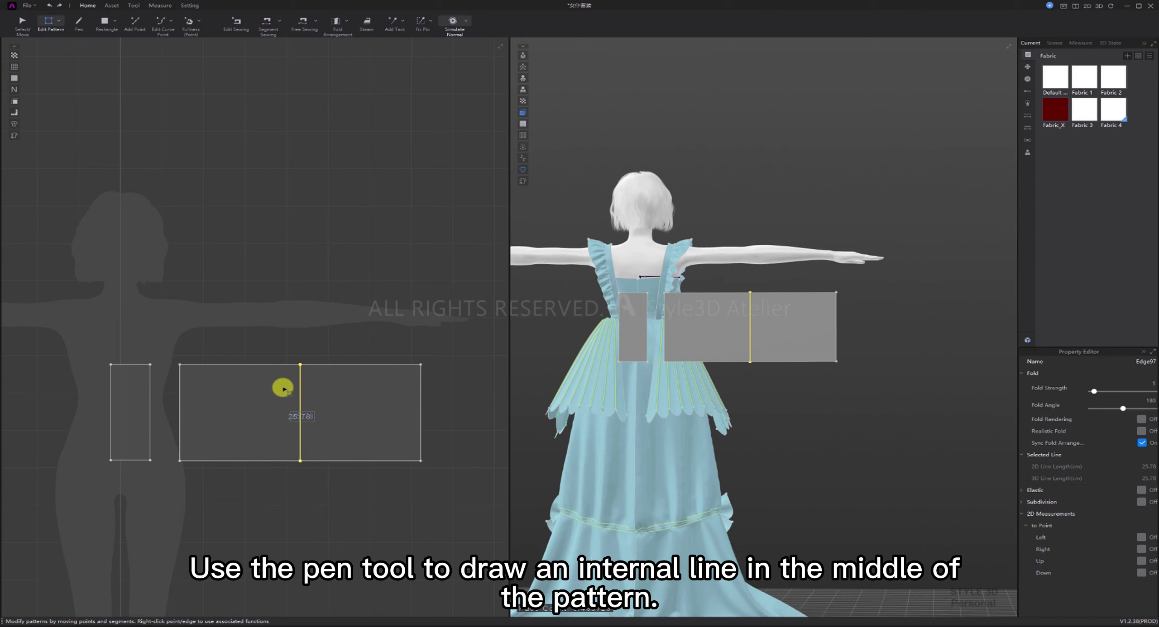
right_click(298, 388)
left_click(344, 500)
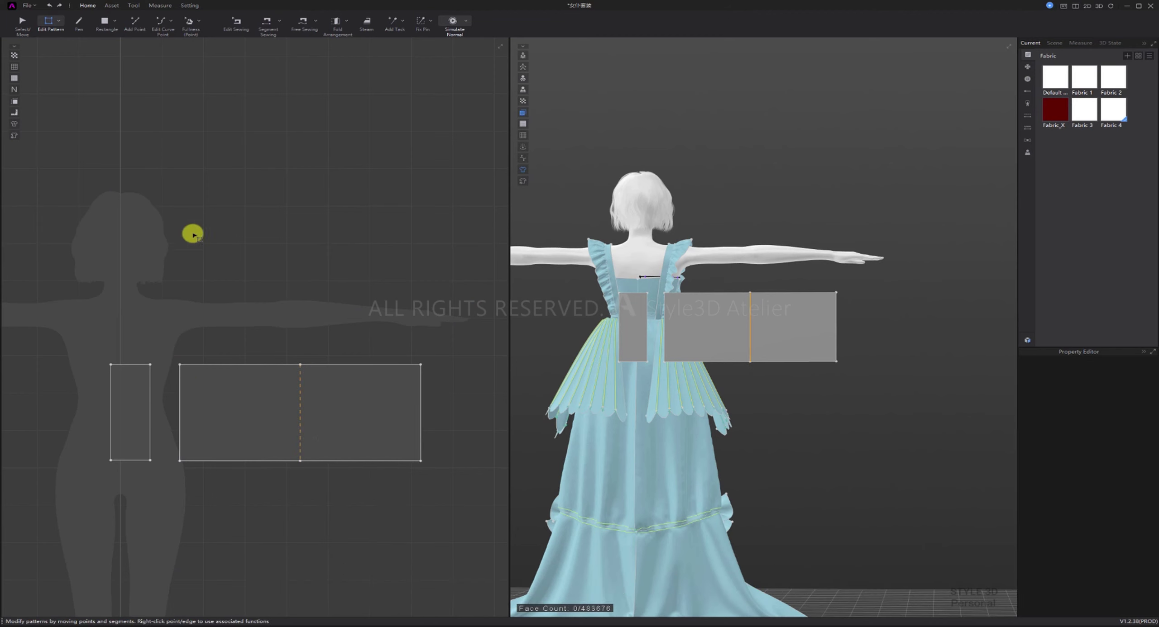
- Move the large pattern's upper and lower left corners inward so both of its ends taper symmetrically
left_click_drag(181, 364, 183, 375)
left_click_drag(181, 460, 181, 450)
left_click(209, 481)
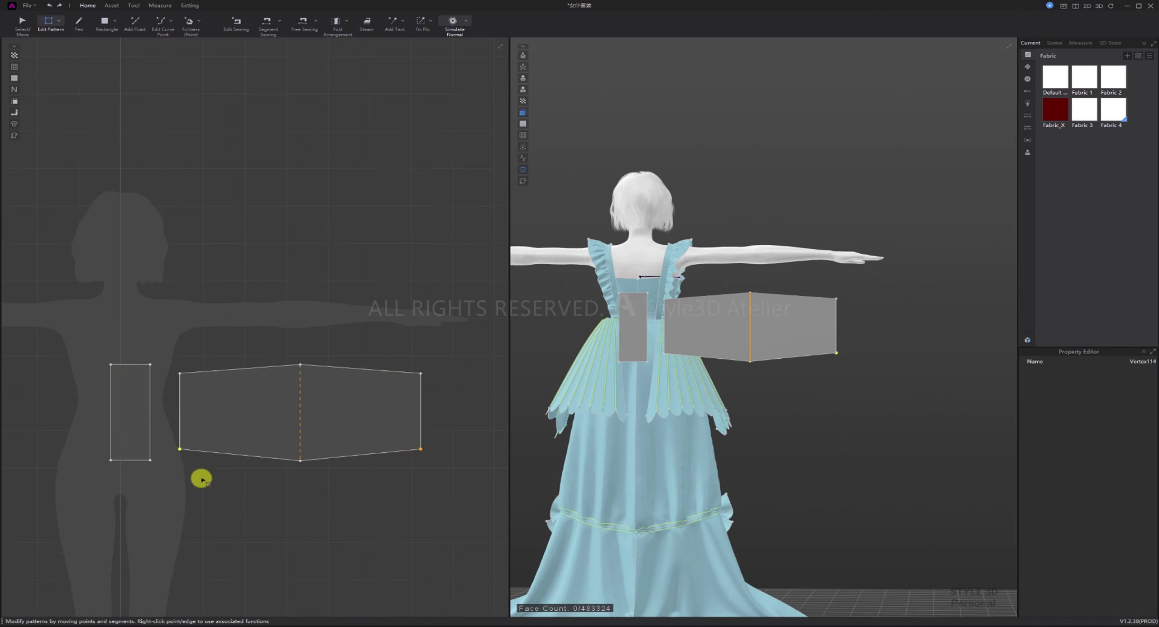
left_click(205, 478)
- Bend the large pattern's upper and lower edges into smooth outward curves with the Edit Curvature tool
key("c")
left_click(225, 365)
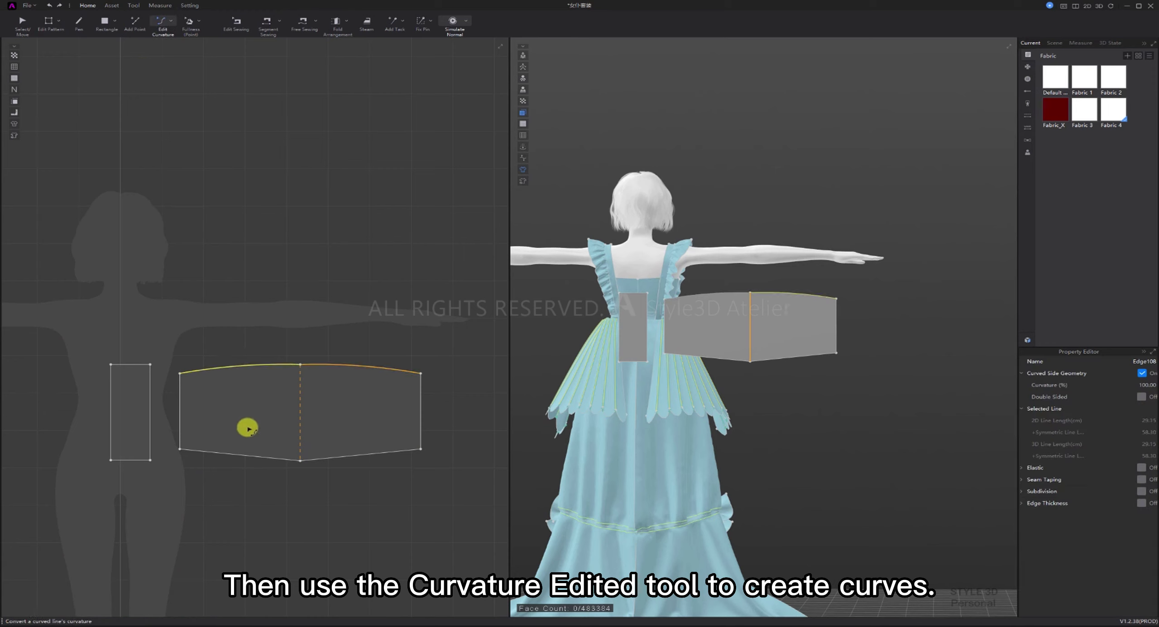
left_click_drag(246, 456, 246, 460)
left_click(241, 475)
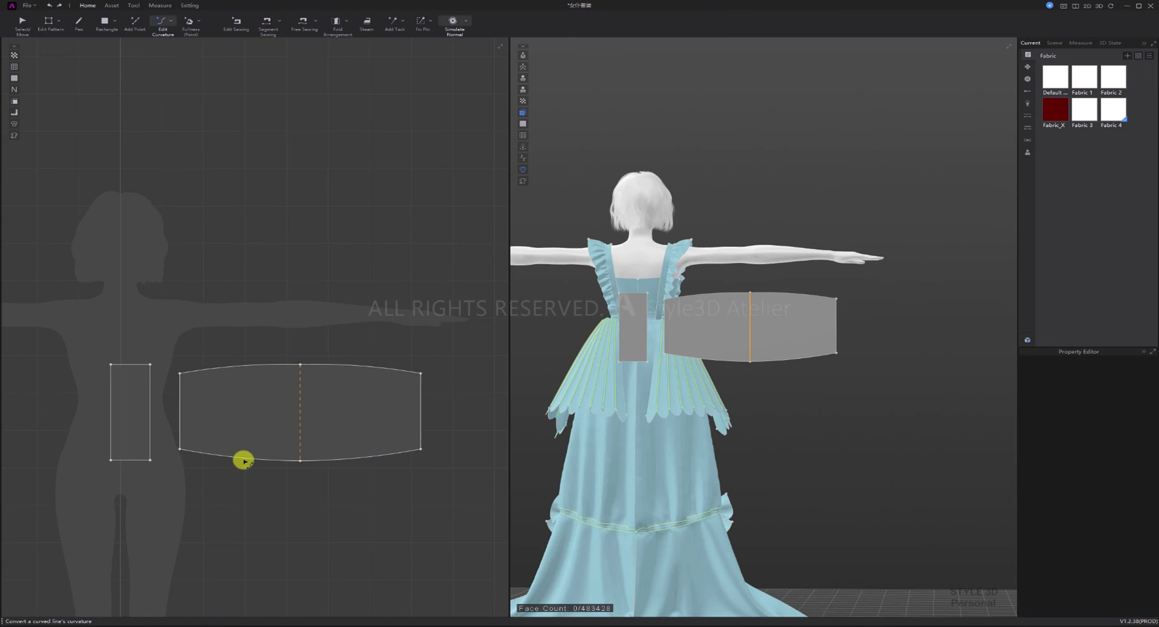
left_click(243, 459)
left_click(245, 365)
left_click(250, 462)
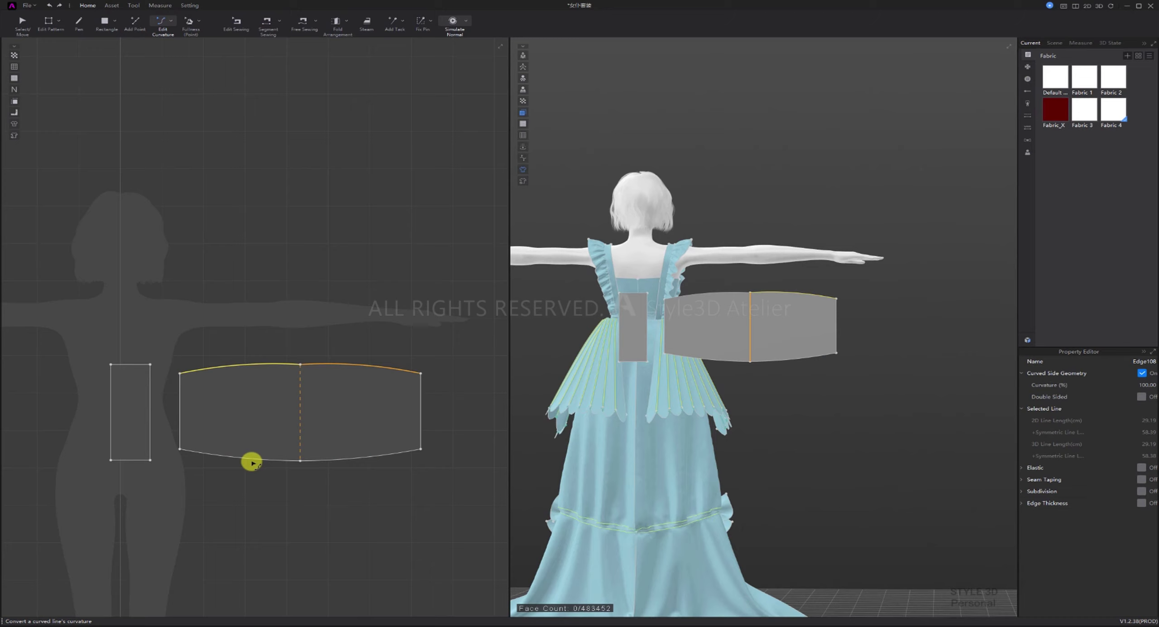
left_click(251, 468)
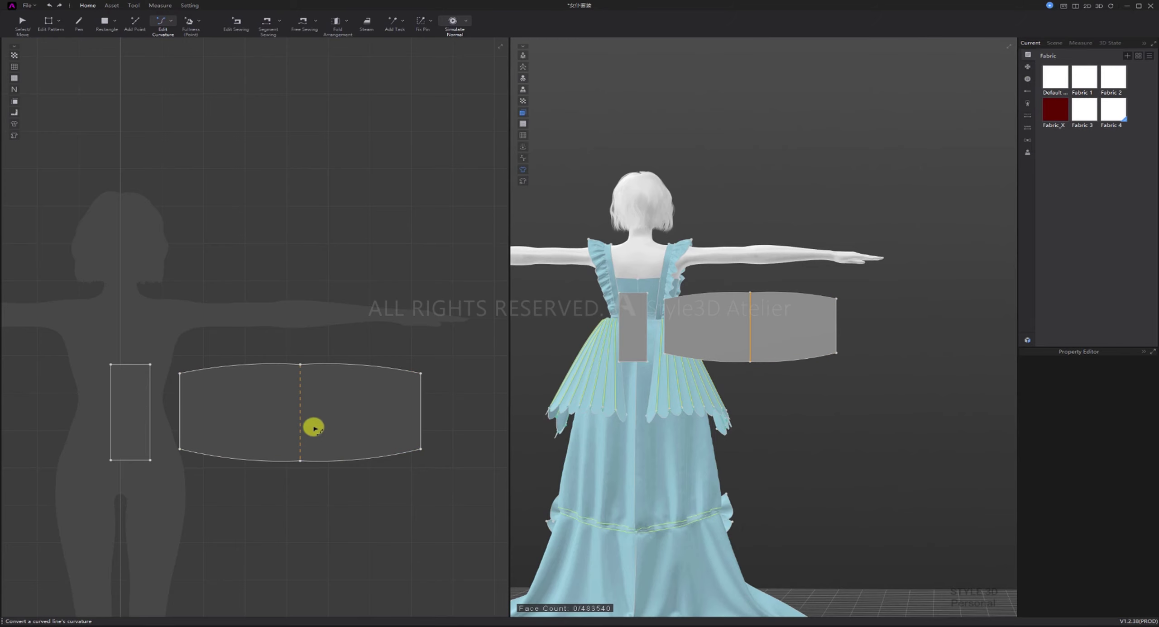
- Fix pins along the right edge of the large pattern
scroll(311, 424, "down", 1)
left_click(423, 21)
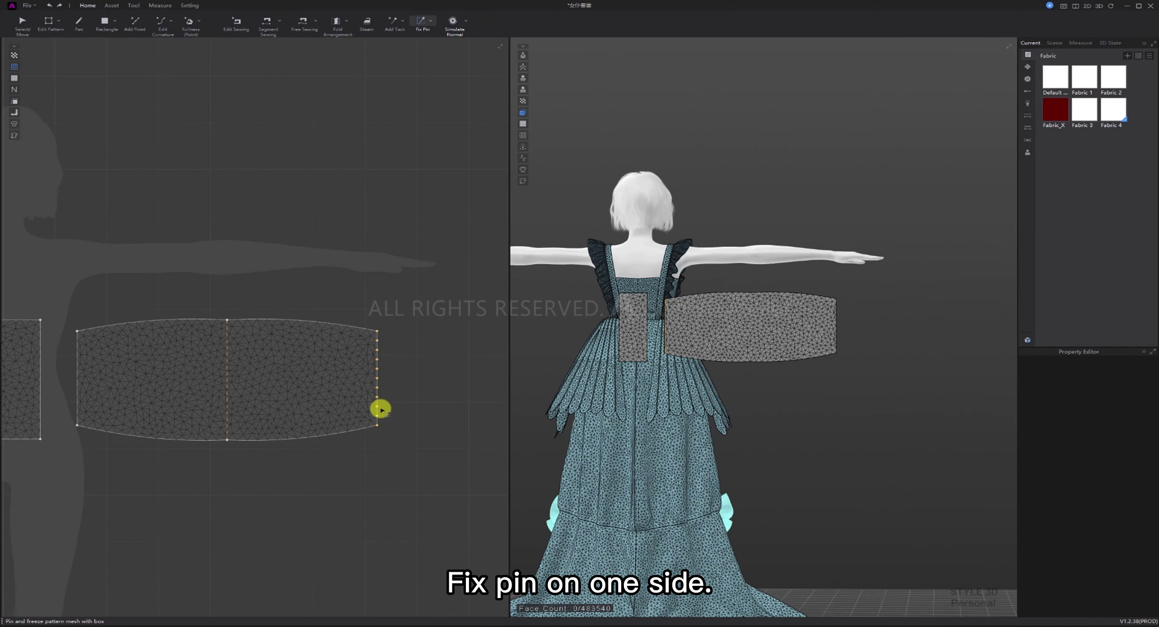
scroll(382, 410, "down", 5)
scroll(810, 388, "up", 2)
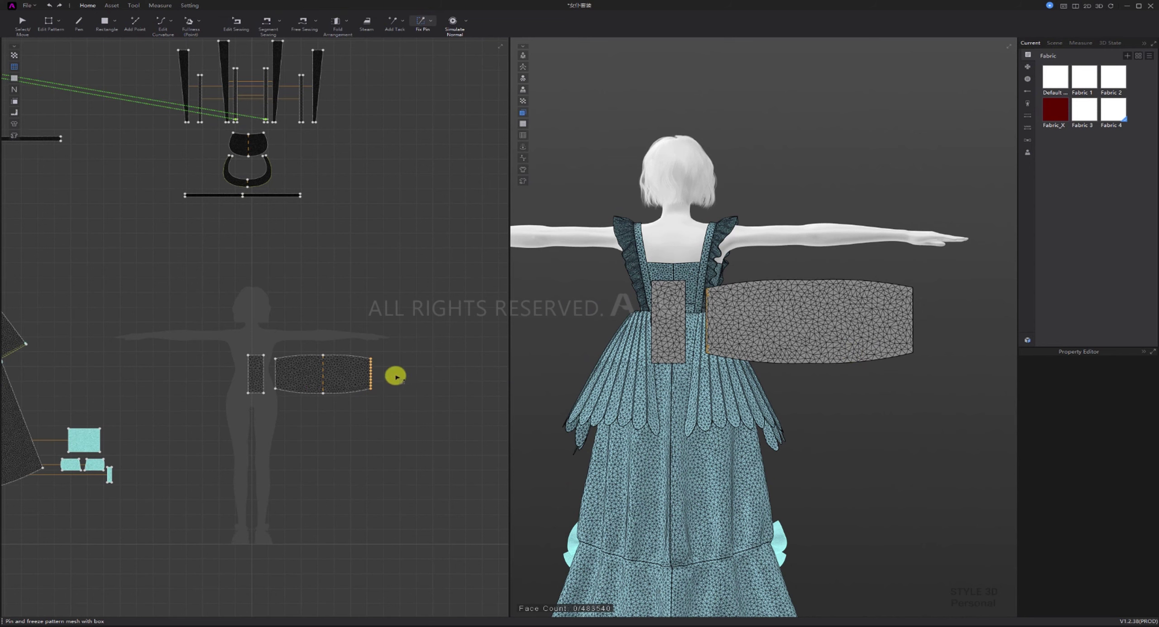
scroll(357, 340, "up", 1)
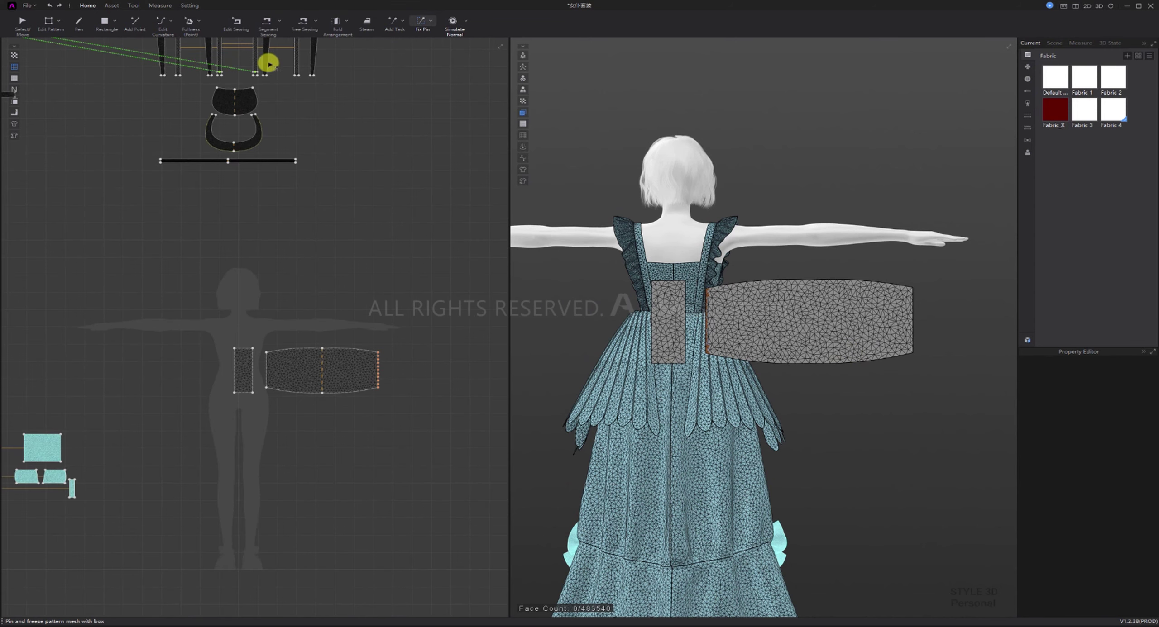
- Sew the large pattern's right edge to its left edge with Segment Sewing
left_click(266, 21)
scroll(376, 308, "up", 2)
left_click(365, 360)
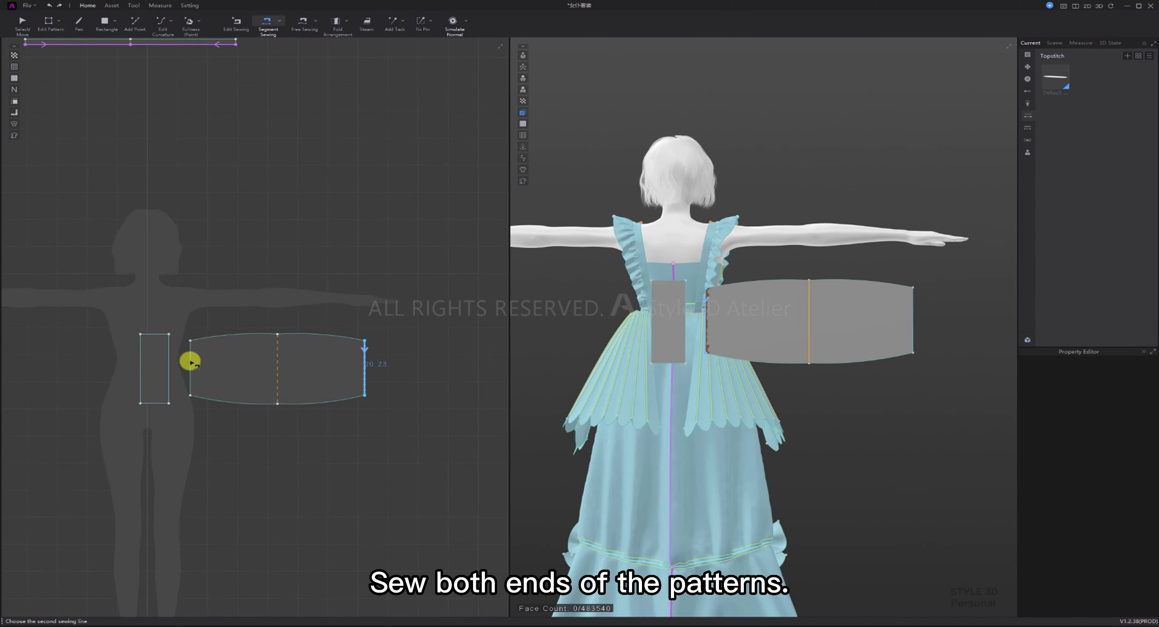
left_click(190, 363)
scroll(68, 49, "down", 3)
- Freeze the small rectangle pattern
left_click(24, 26)
left_click(134, 287)
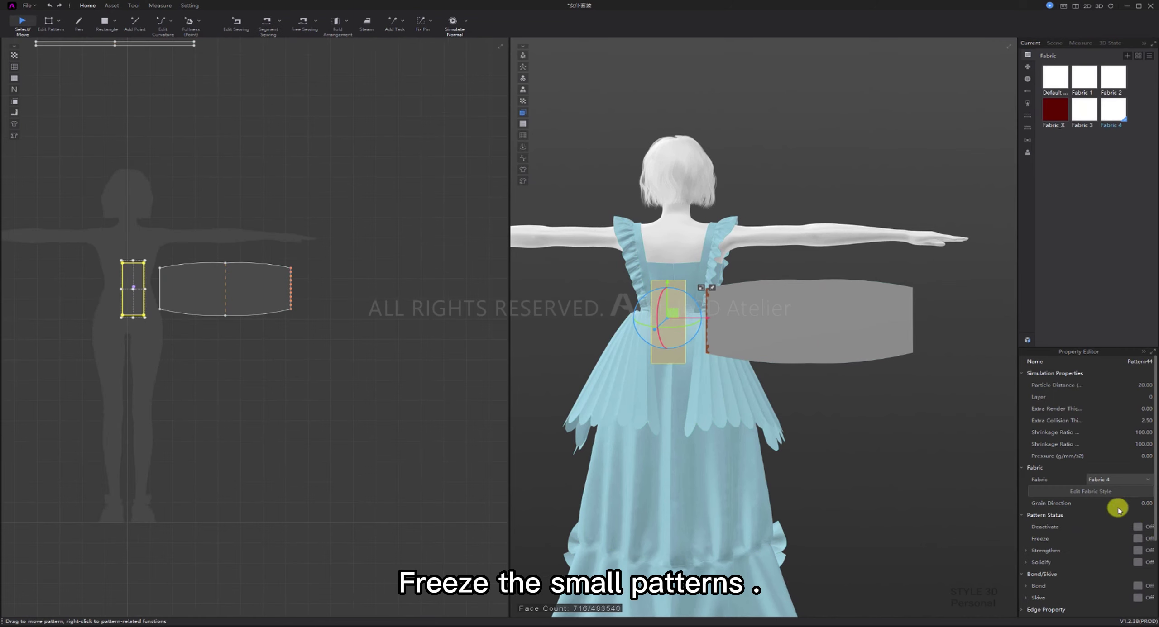
left_click(285, 478)
- Set the scene environment's Acceleration of Gravity to 0
left_click(1054, 42)
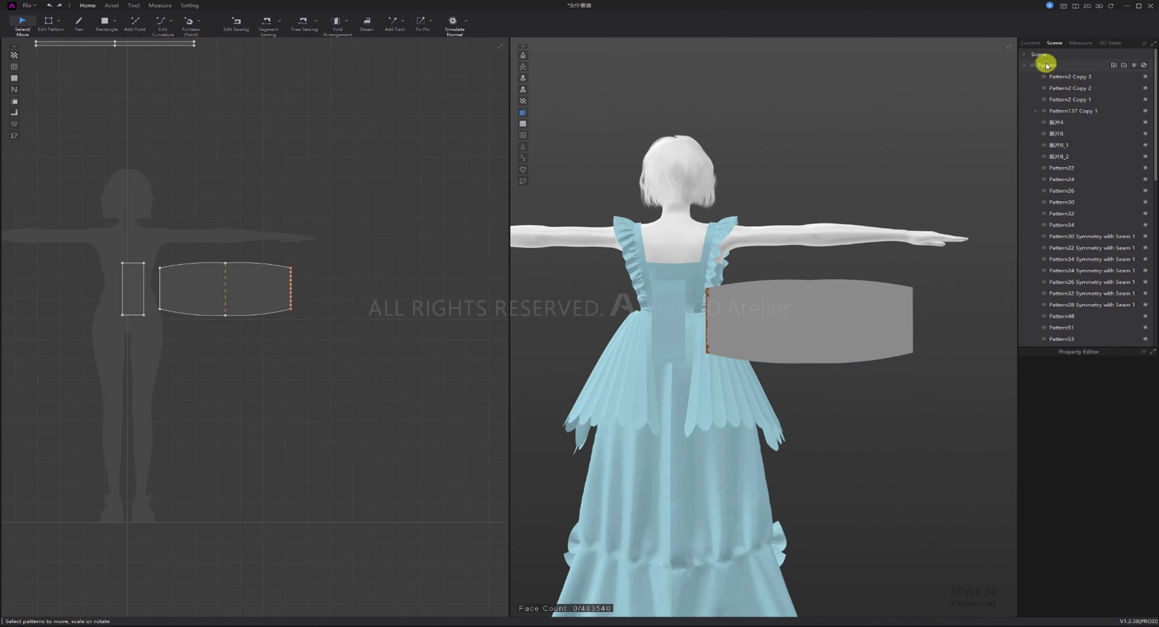
left_click(1035, 56)
left_click(1053, 67)
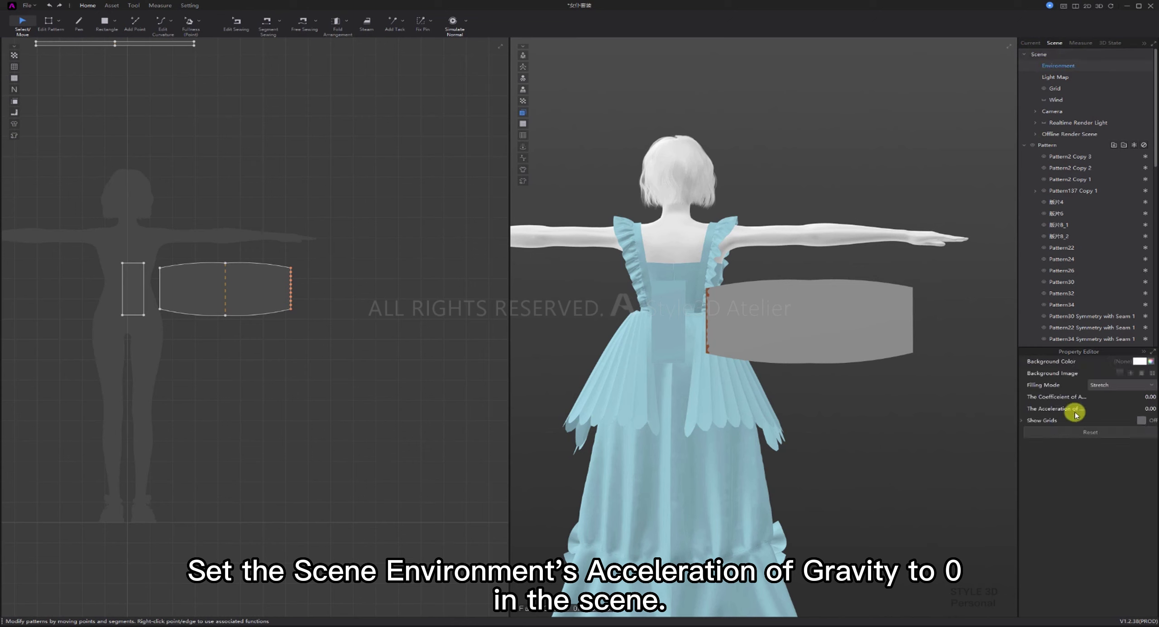
left_click(316, 349)
- Simulate the large pattern and pull it into a folded bow loop behind the avatar
left_click(841, 310)
key("space")
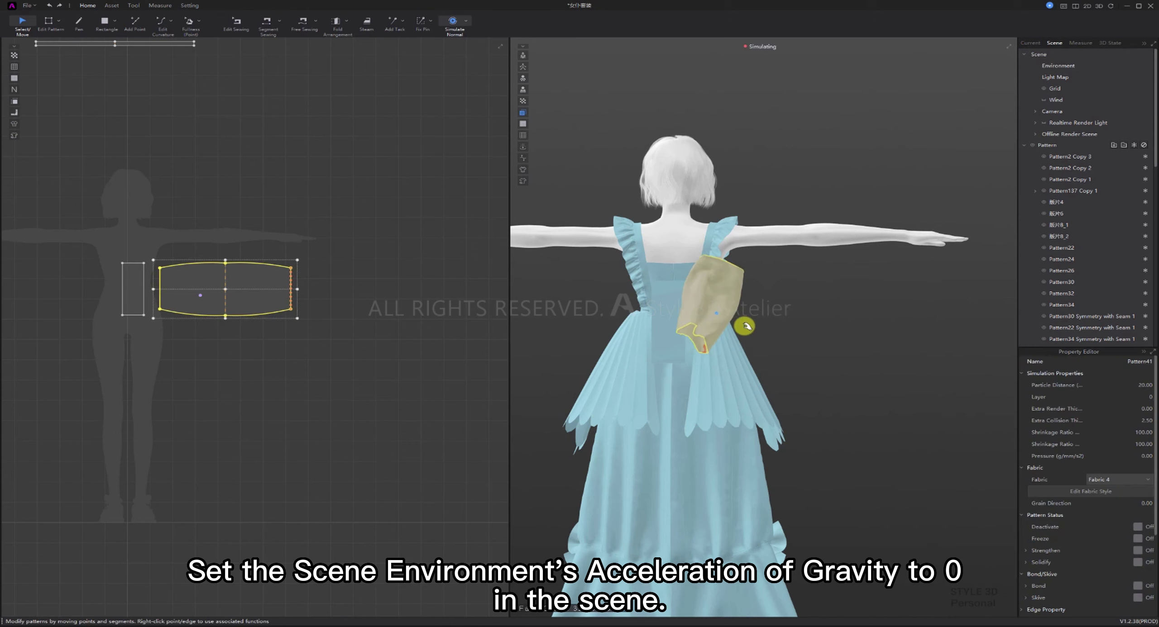
left_click_drag(770, 316, 760, 315)
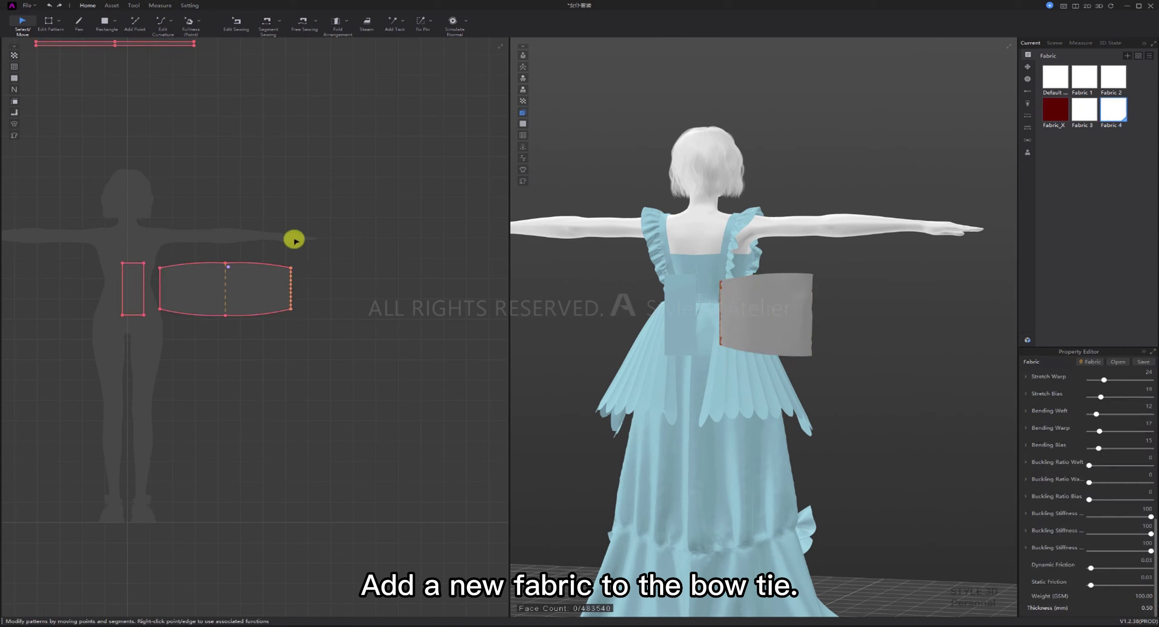
- Add Fabric 5 and assign it to both the large and the small bow patterns
scroll(293, 238, "down", 3)
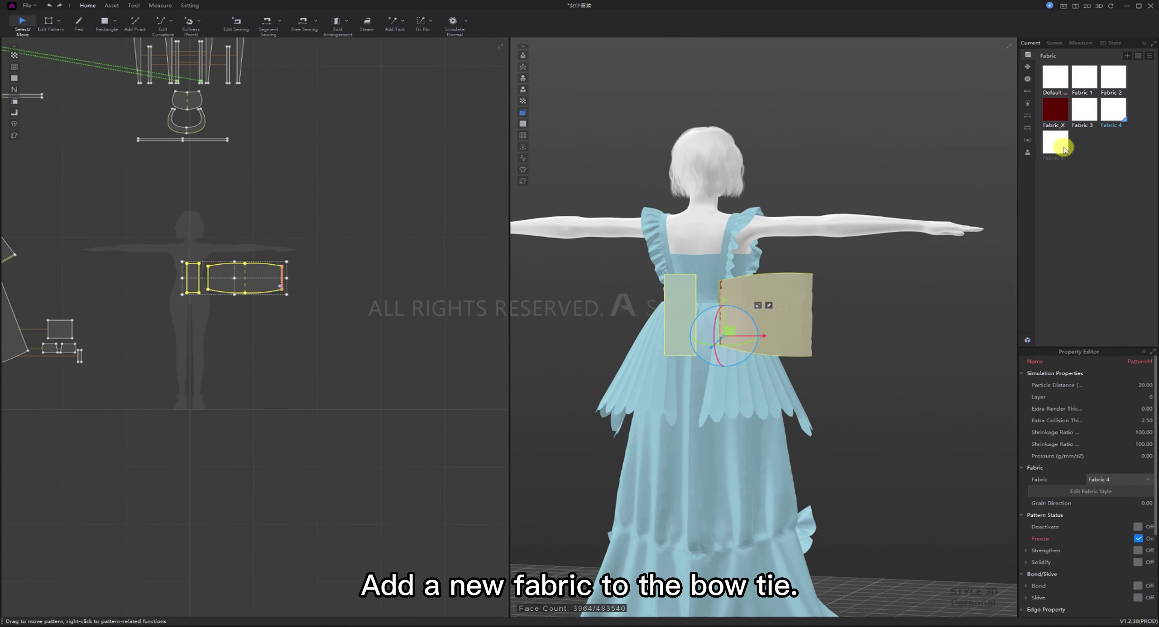
left_click(885, 303)
key("space")
left_click(1054, 143)
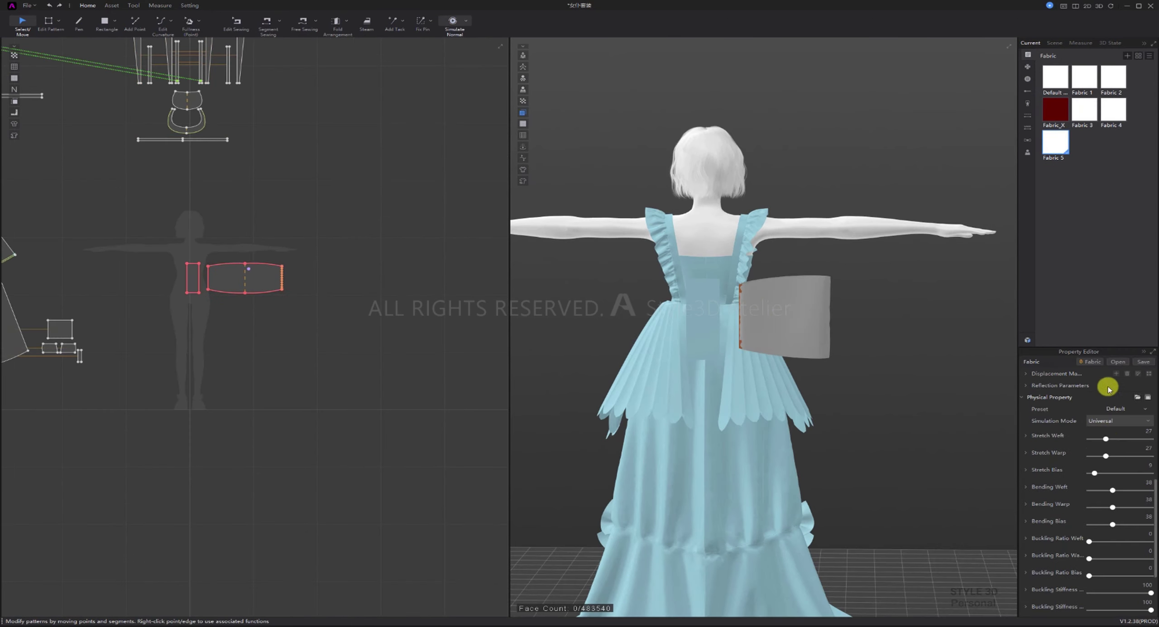
- Simulate the bow loop with its new fabric, pulling on it in the 3D view
left_click(778, 293)
left_click(845, 305)
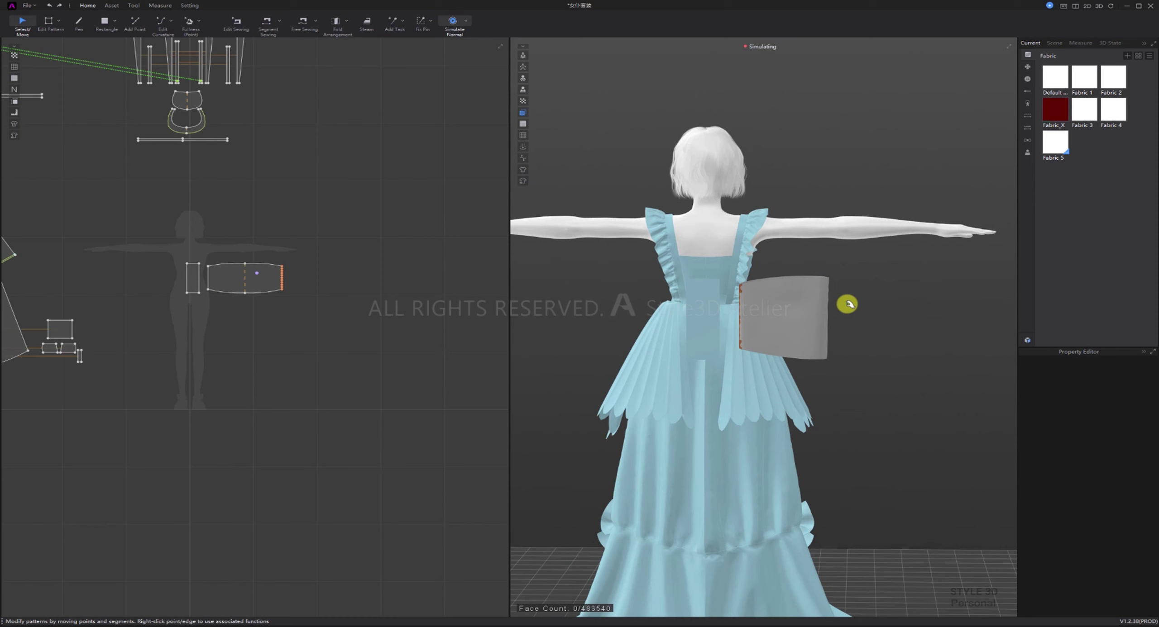
scroll(823, 318, "up", 3)
middle_click_drag(822, 318, 820, 289)
- Stretch the large bow pattern wider in the 2D view and simulate its new shape
left_click(242, 291)
scroll(242, 291, "up", 2)
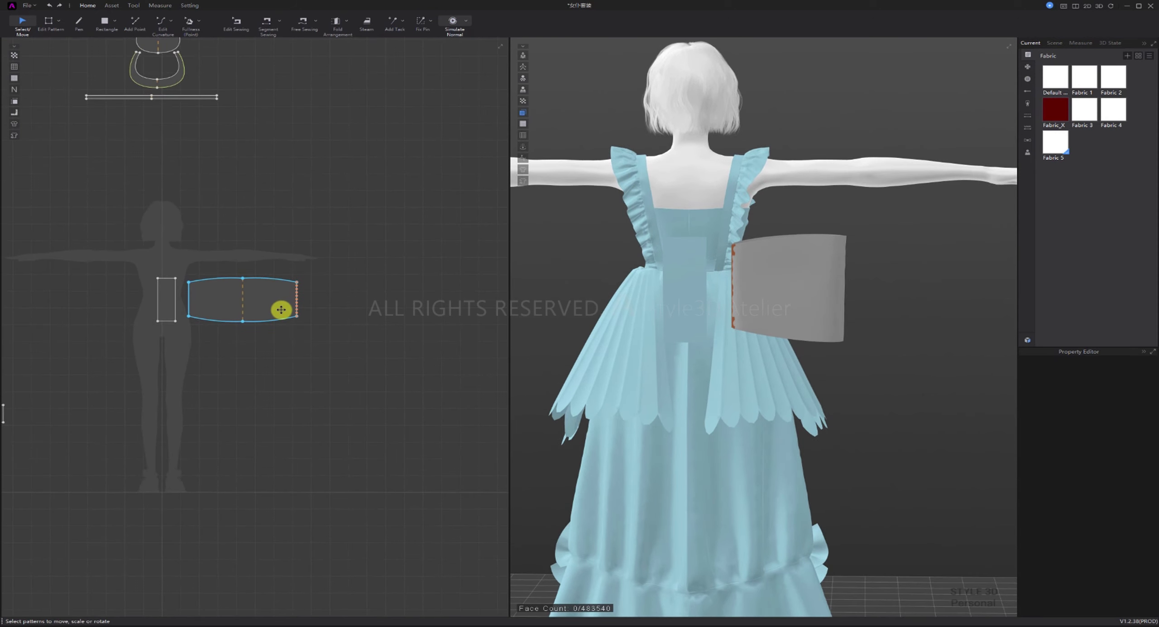
scroll(271, 305, "up", 2)
left_click(259, 303)
left_click_drag(310, 297, 326, 298)
left_click(346, 328)
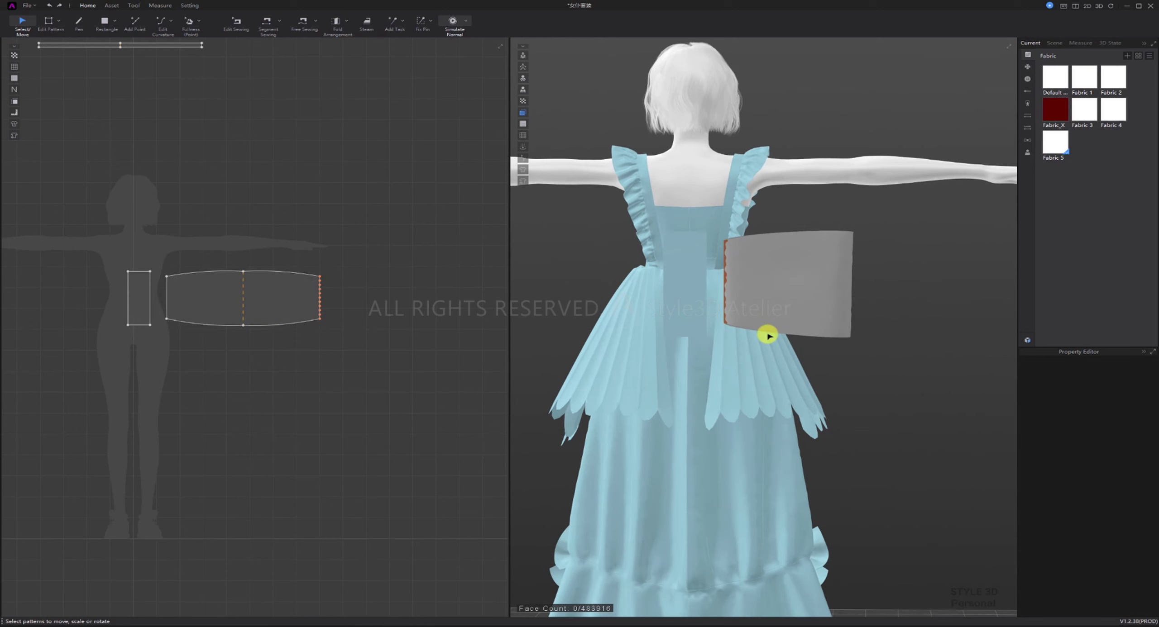
left_click(833, 274)
left_click(281, 331)
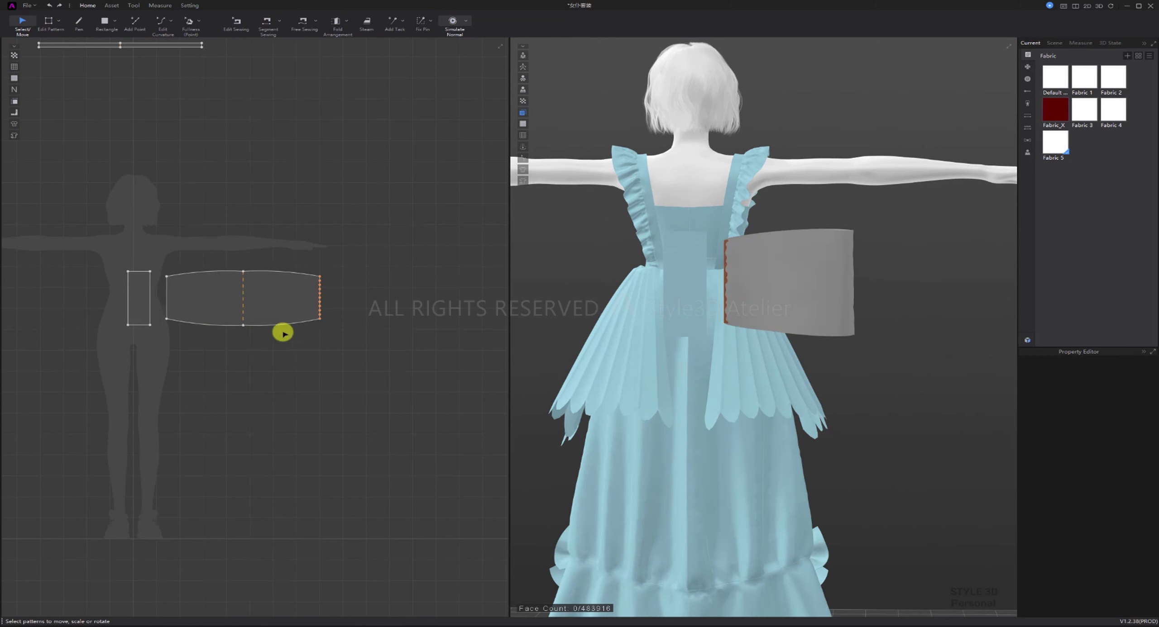
- Delete the vertical fold line in the middle of the large bow pattern
left_click(51, 20)
left_click(242, 300)
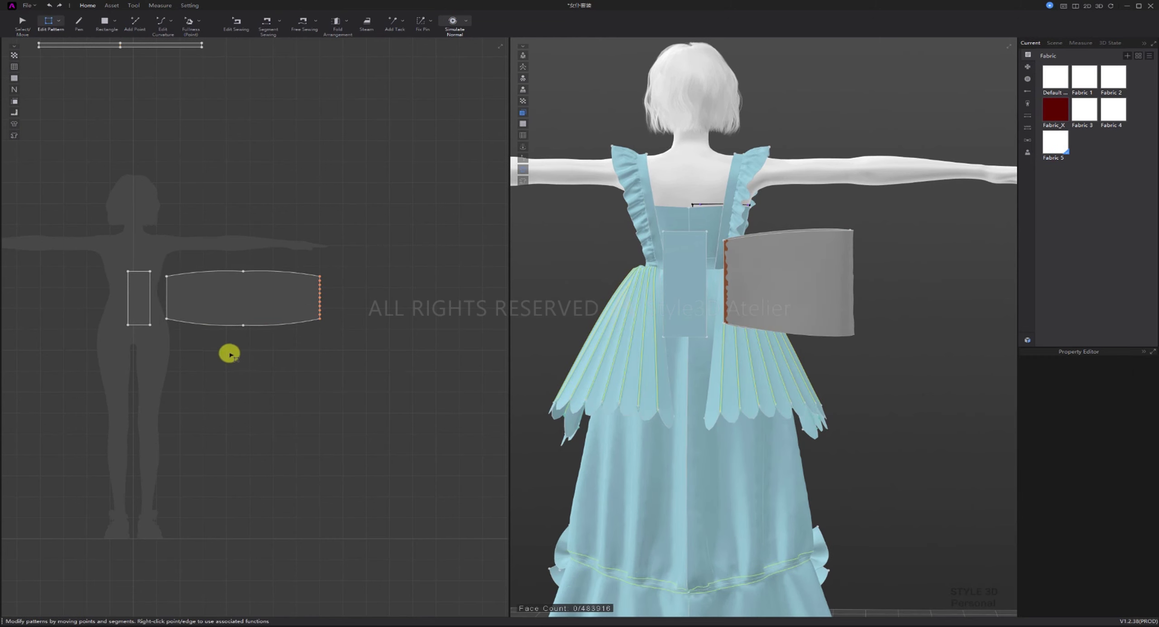
middle_click_drag(229, 355, 259, 360)
- Create a symmetric copy of the large bow pattern with seam and place it on the other side of the small rectangle
key("a")
right_click(251, 302)
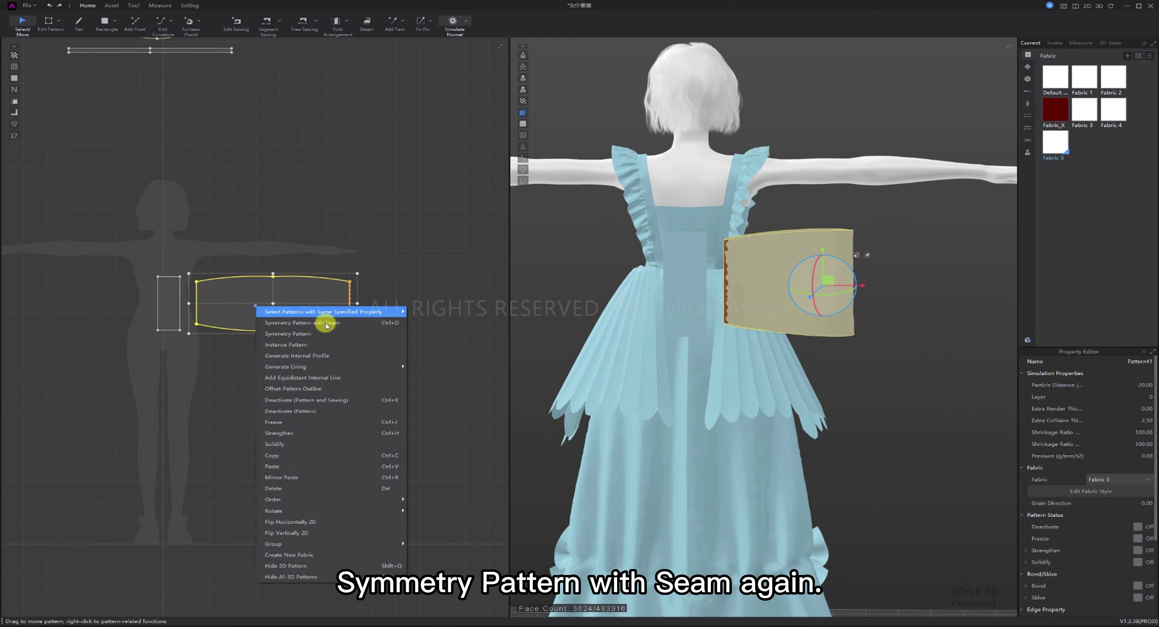
left_click(326, 320)
left_click(80, 311)
- Delete the pins along the outer edge of the mirrored bow pattern
left_click(423, 22)
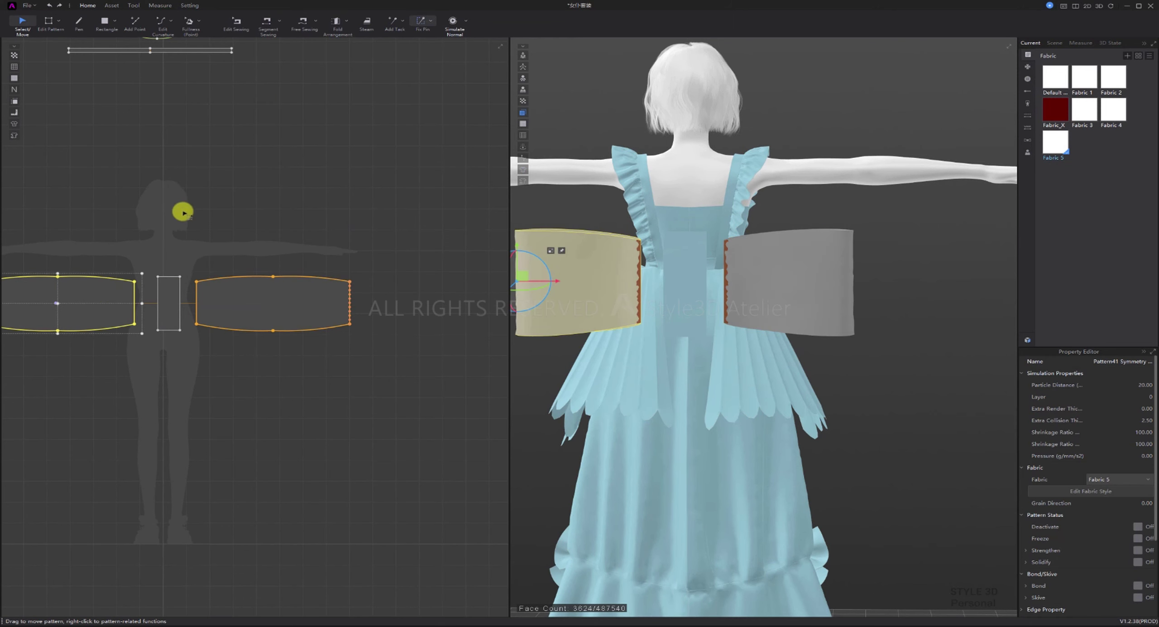
scroll(145, 253, "down", 3)
middle_click_drag(145, 253, 227, 249)
left_click_drag(90, 242, 114, 324)
scroll(268, 296, "up", 1)
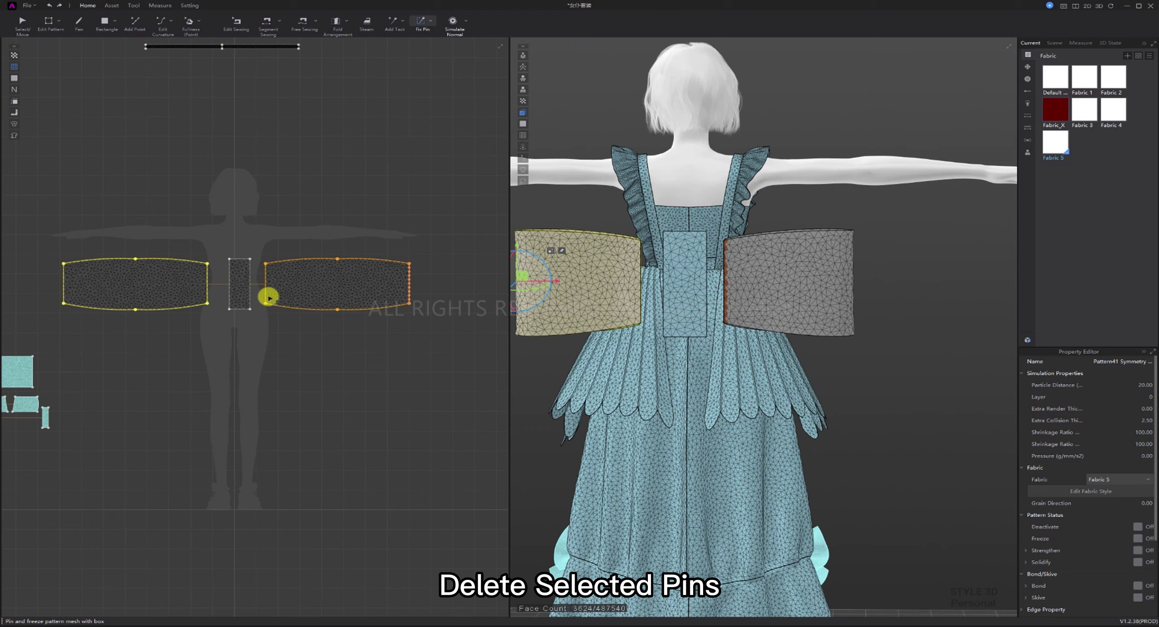
- Sew the outer side edges of the two large bow patterns together with Segment Sewing
scroll(268, 295, "down", 1)
left_click(272, 20)
left_click(372, 285)
left_click(114, 285)
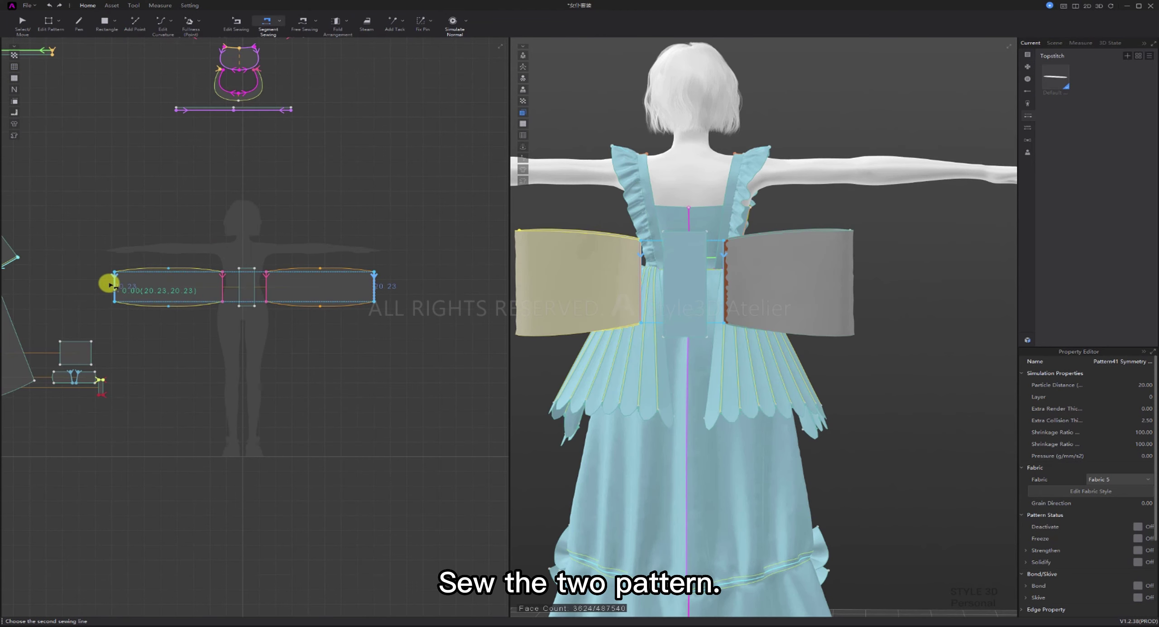
- Strengthen both large bow patterns, freeze the one with the pinned edge, and simulate the other one toward it
left_click(21, 23)
left_click_drag(388, 297, 131, 225)
left_click(335, 274)
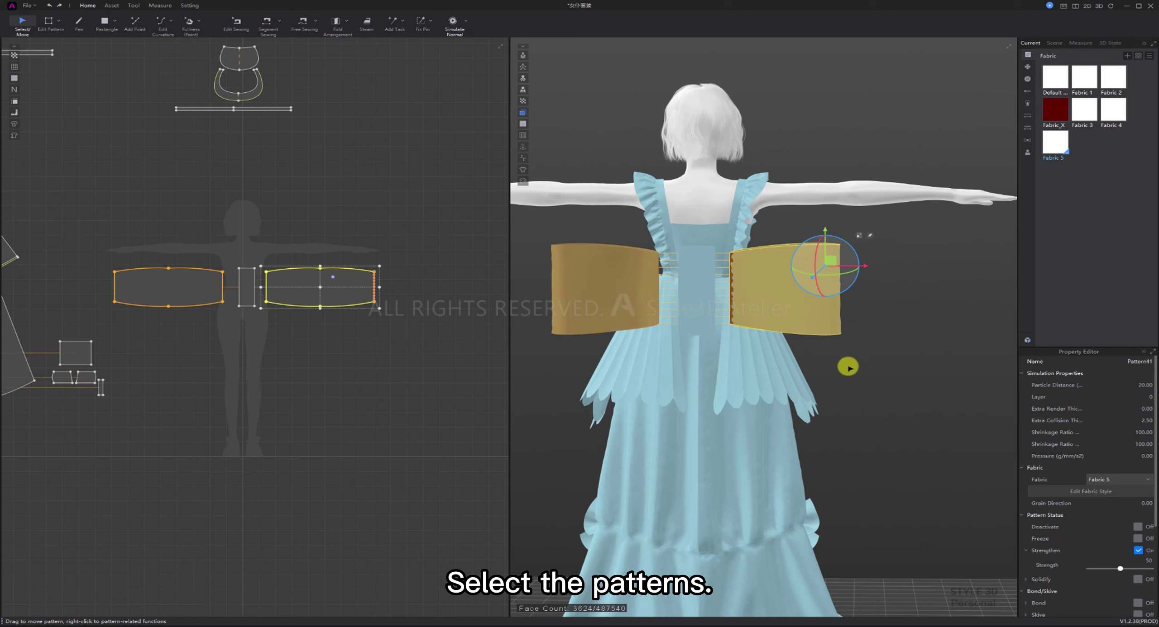
key("ctrl+h")
key("space")
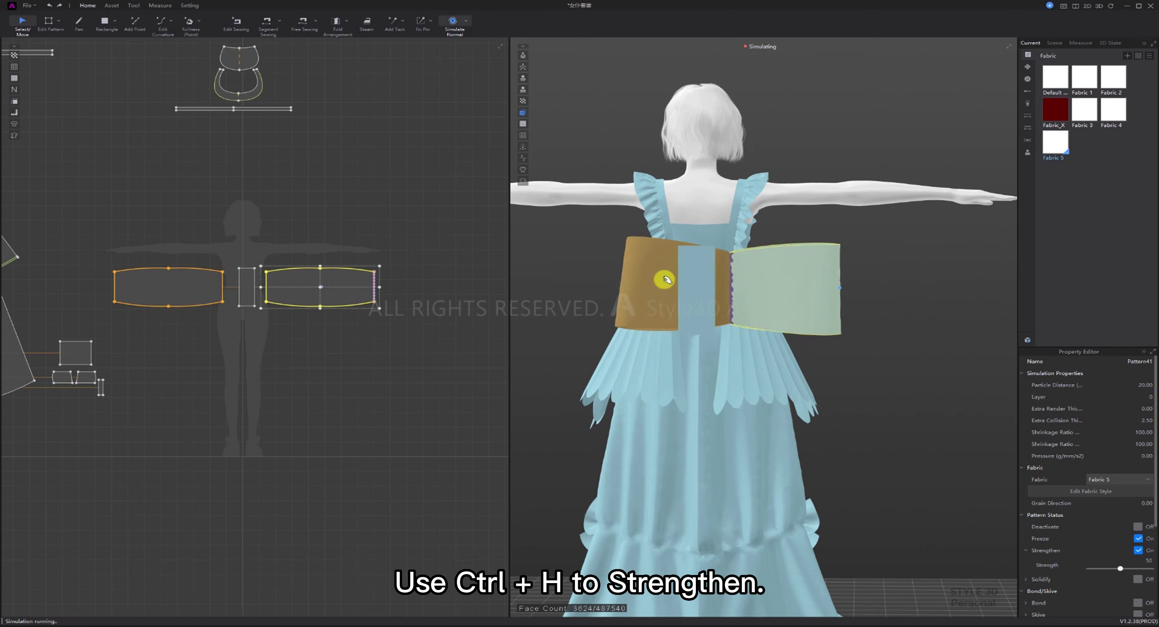
left_click(638, 274)
left_click(769, 284)
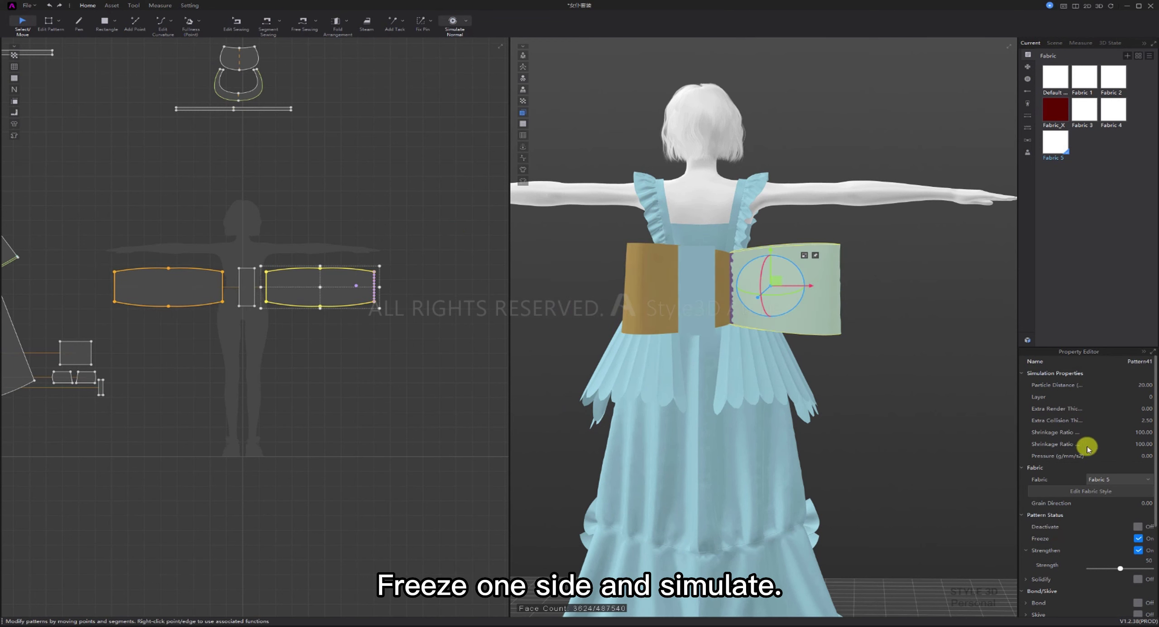
- Unfreeze the pinned large bow pattern and simulate both bow halves together
left_click_drag(829, 288, 815, 282)
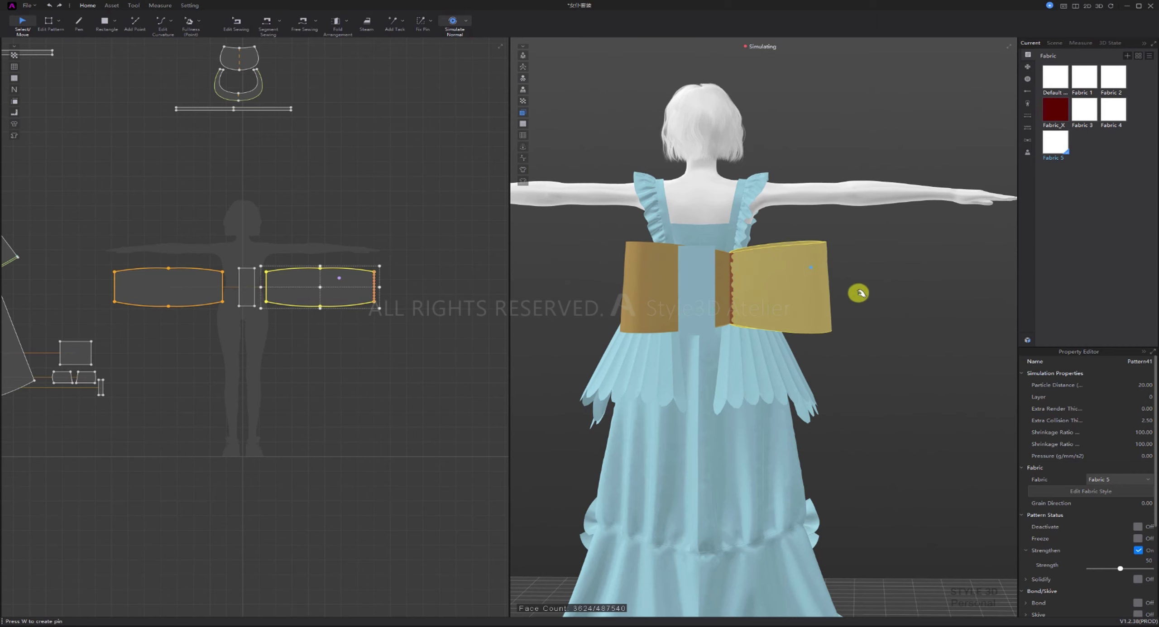
mouse_move(859, 294)
right_mouse_down()
mouse_move(833, 277)
mouse_move(873, 277)
right_mouse_up()
key("8")
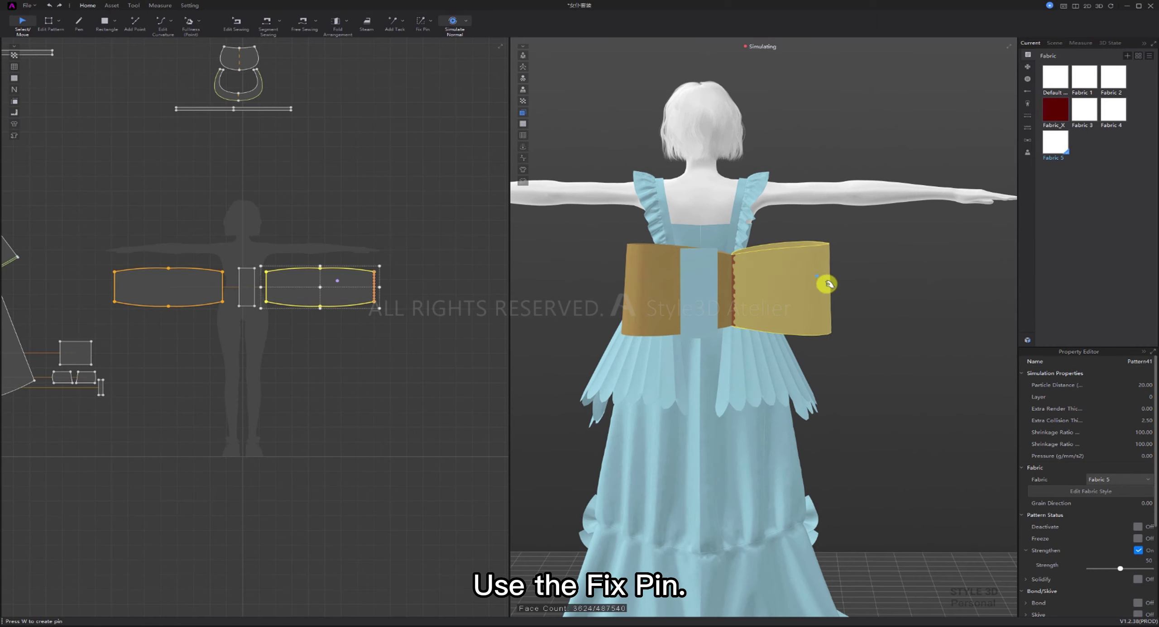
- Delete the remaining pins along the outer edge of the large bow pattern
left_click(339, 182)
key("w")
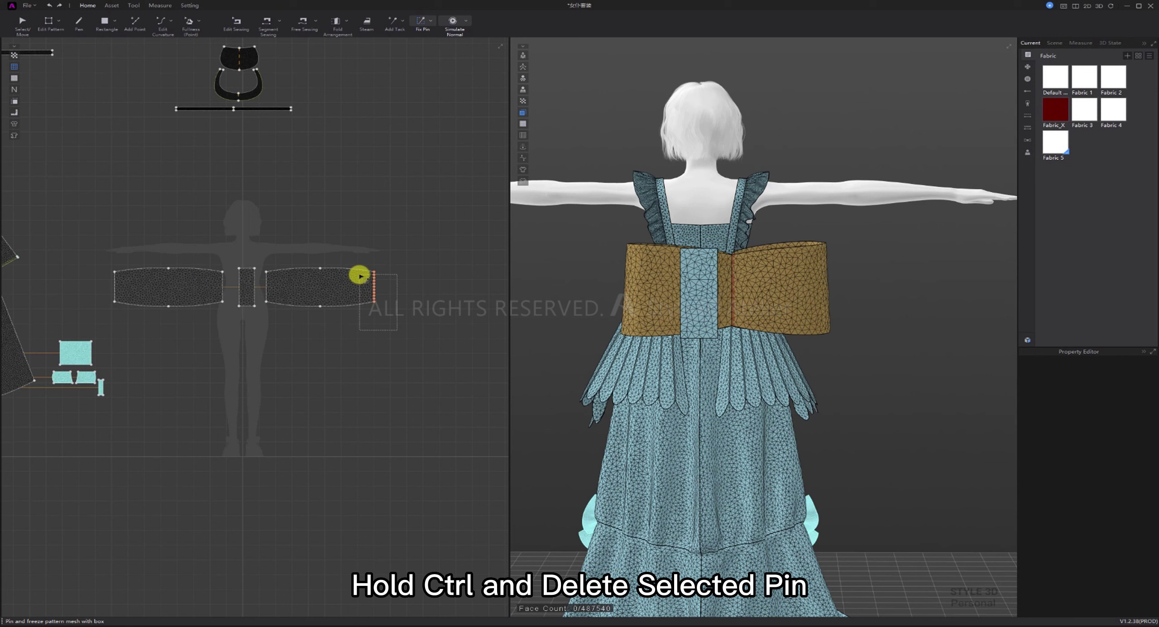
left_click_drag(359, 274, 390, 350, "ctrl")
key("q")
- Set the particle distance of all three bow patterns to 10
left_click_drag(80, 199, 451, 316)
left_click(1130, 385)
key("Return")
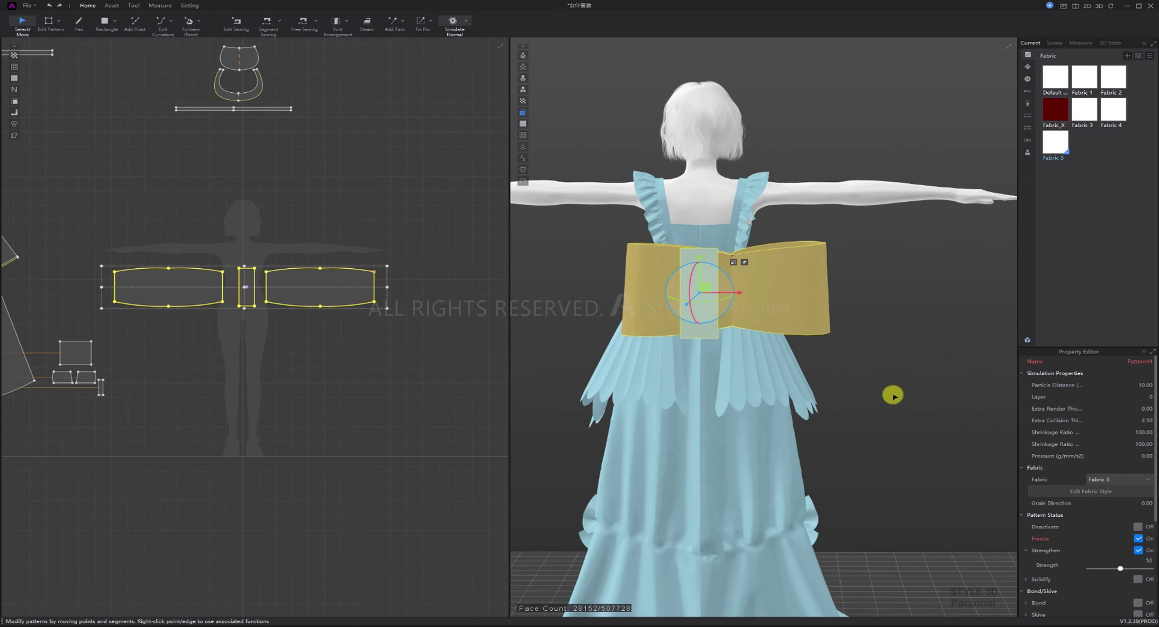
left_click(901, 386)
left_click_drag(781, 284, 731, 309)
- Turn on Elastic for the sewn outer edges of both large bow patterns and simulate the gathered bow
left_click(51, 23)
left_click(374, 285)
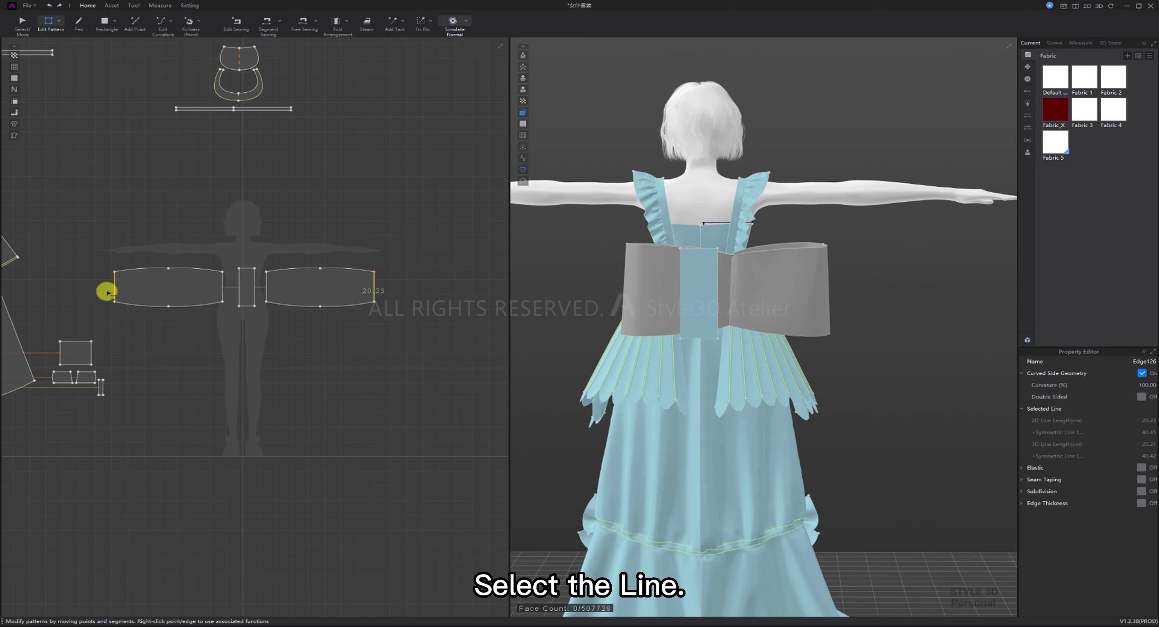
left_click(1142, 468)
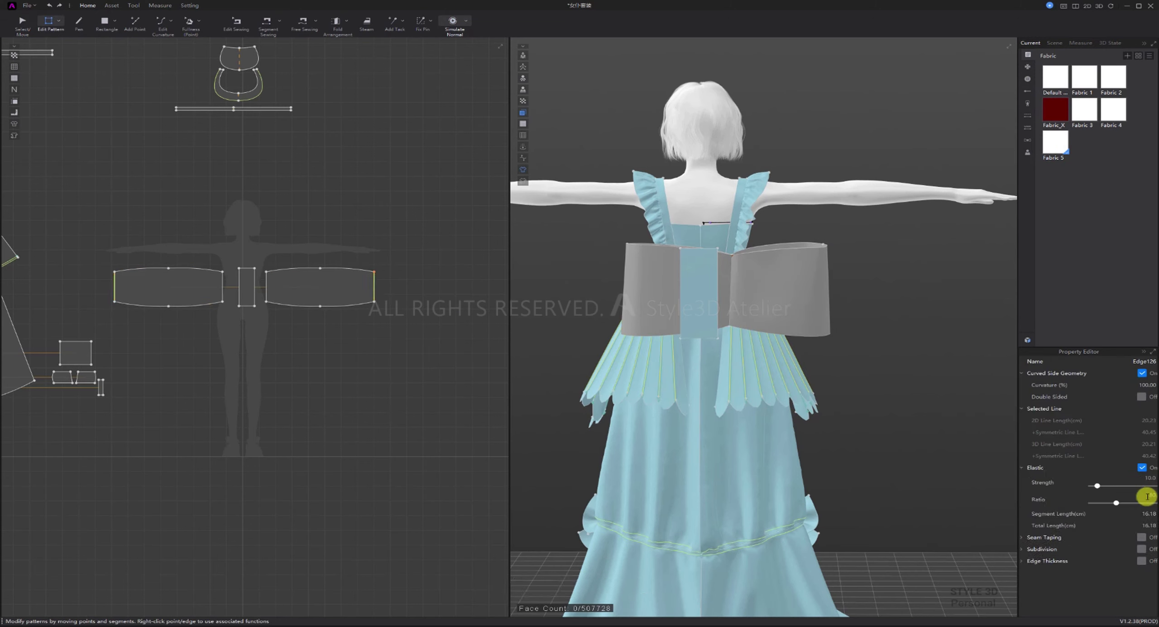
left_click(966, 435)
left_click(733, 298)
left_click(382, 390)
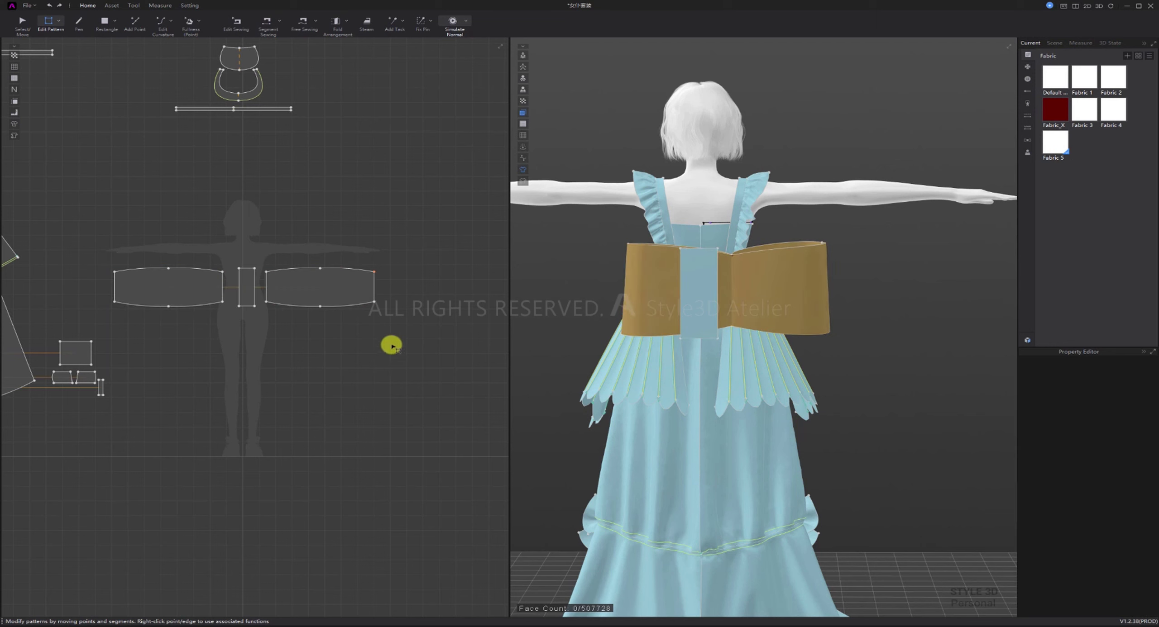
left_click(374, 285)
left_click(1142, 468)
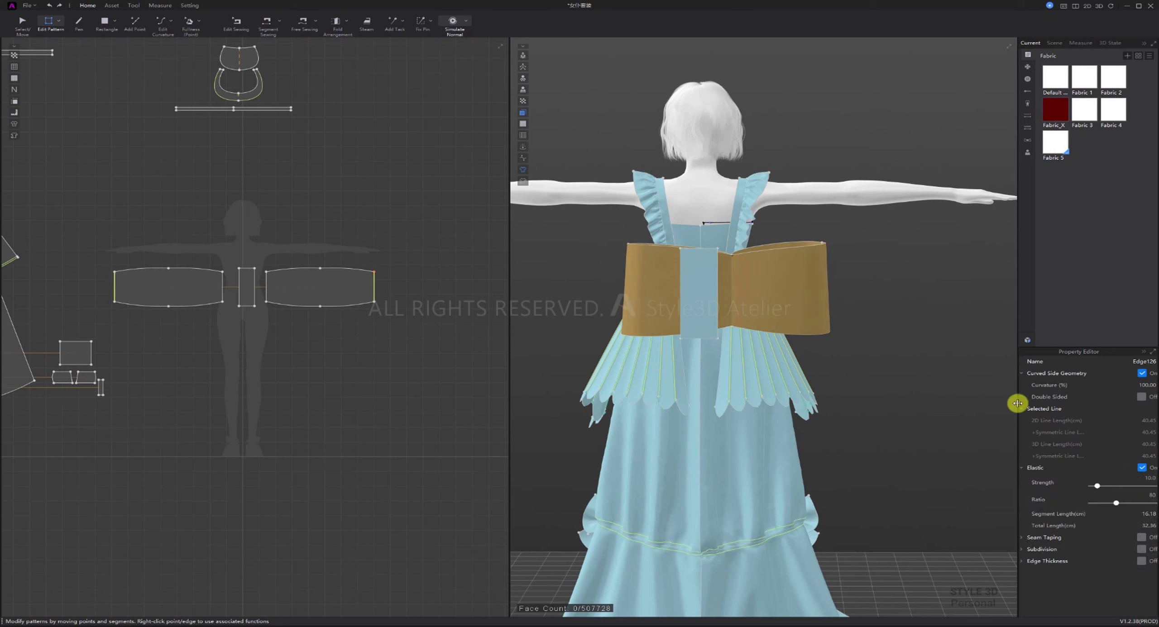
key("space")
left_click(809, 274)
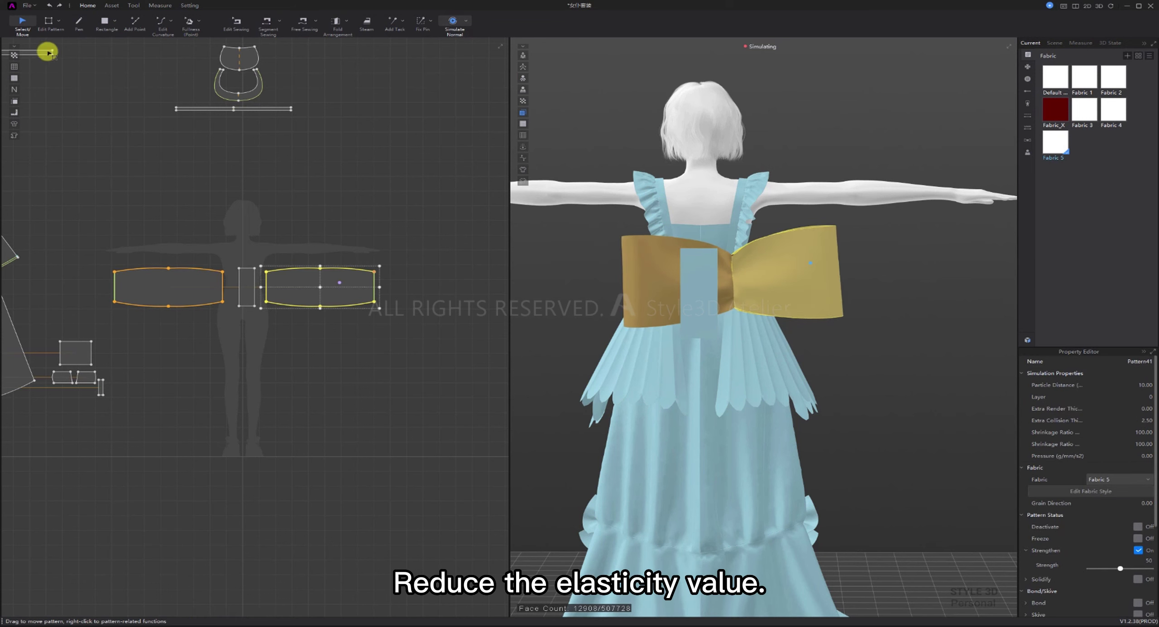
- Reduce the Elastic ratio of the sewn edges to about 56 while simulating to gather the bow more tightly
left_click(47, 47)
left_click(374, 283)
left_click_drag(1130, 504, 1110, 504)
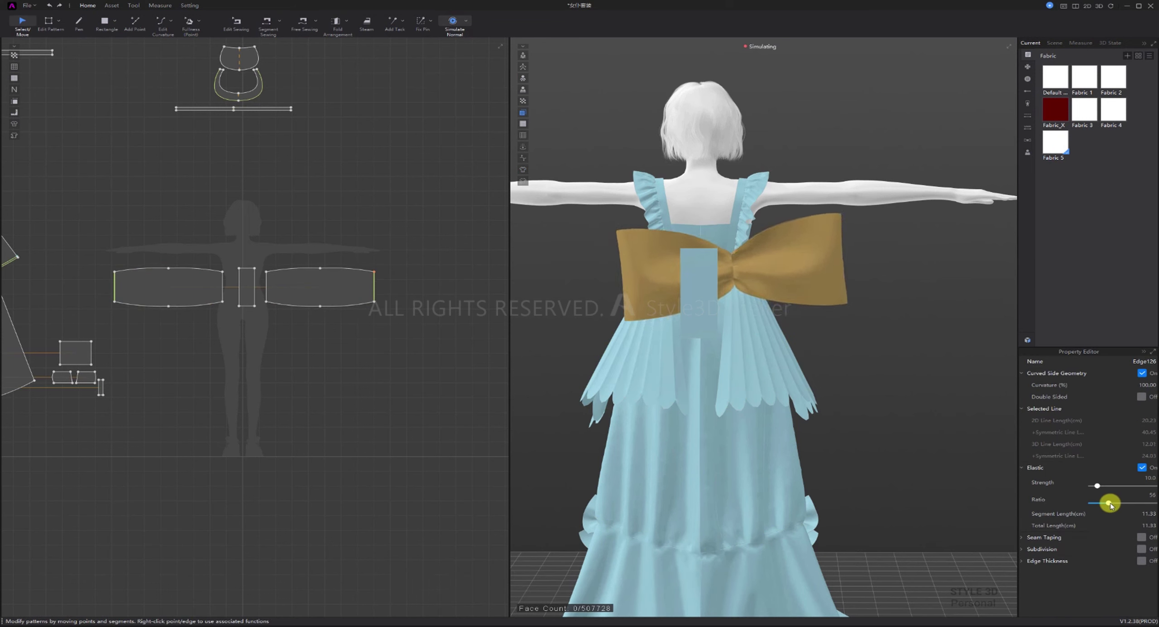
key("space")
- Move and rotate the two large bow patterns together so the bow sits level and centred on the small rectangle
key("8")
left_click(862, 229)
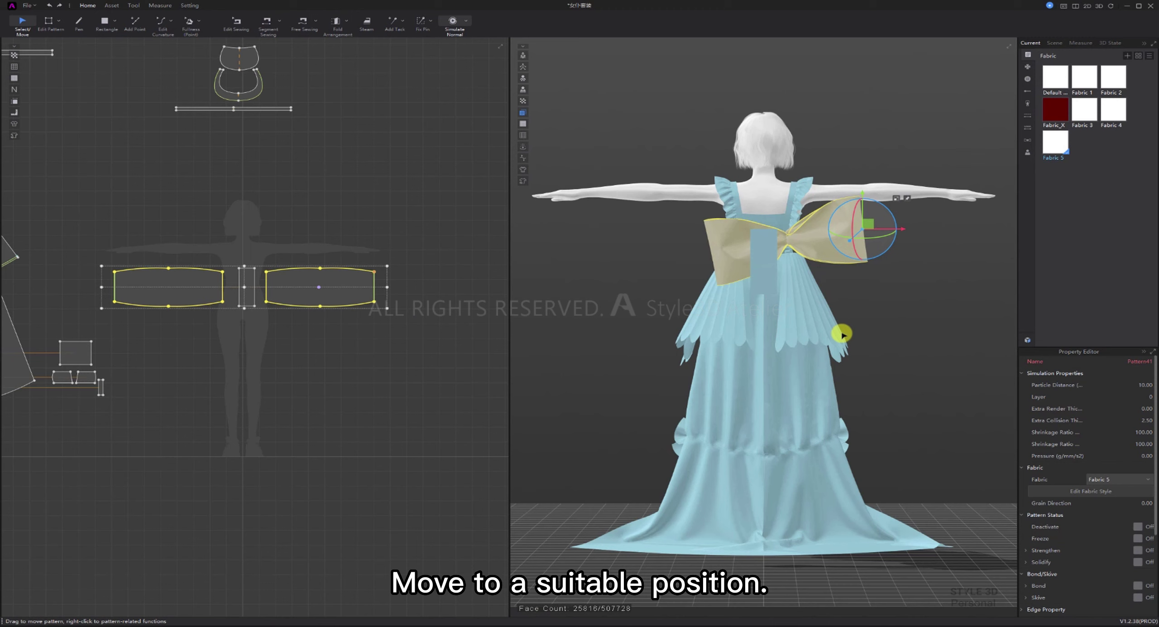
left_click_drag(873, 231, 851, 231)
left_click(872, 219)
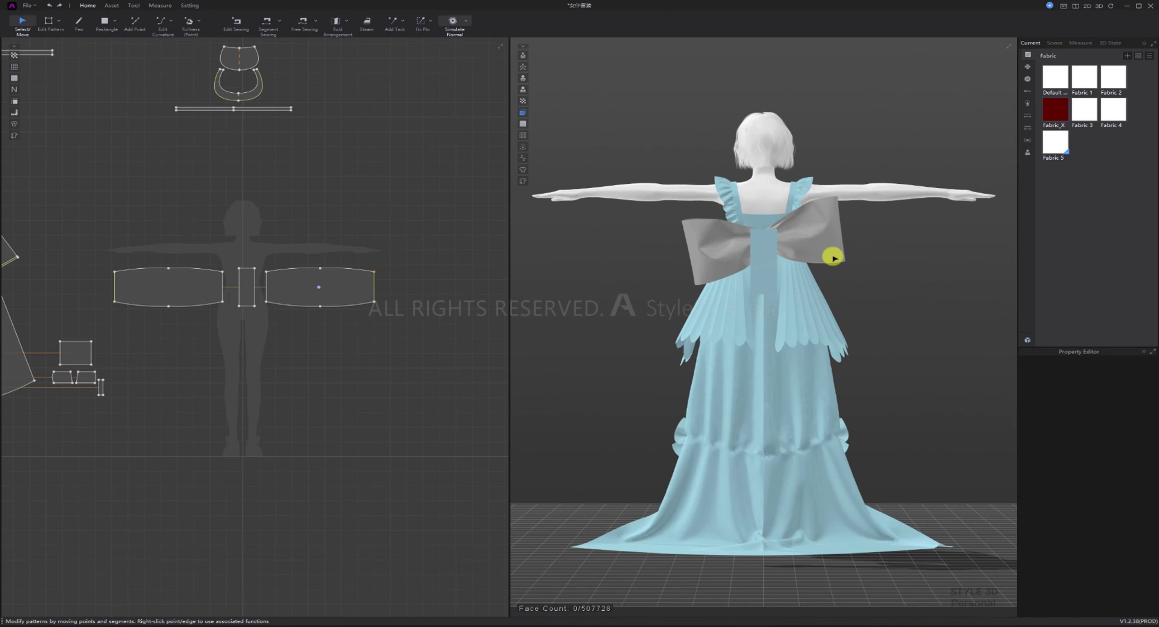
left_click(805, 238)
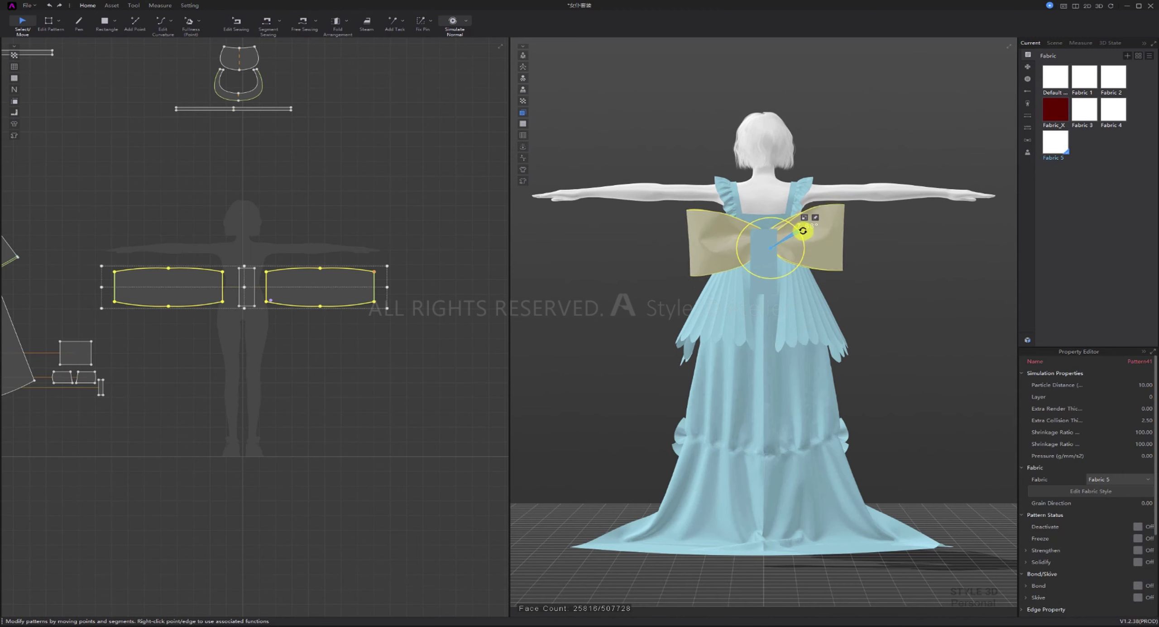
scroll(769, 240, "up", 5)
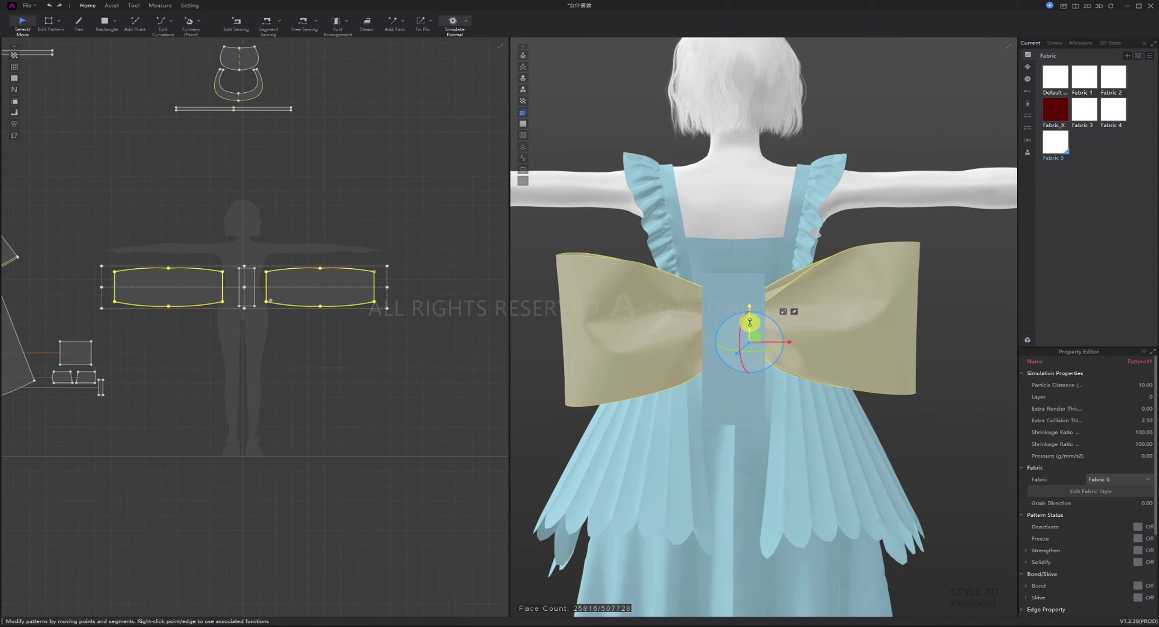
- Freeze the two large bow patterns and unfreeze the small rectangle pattern
left_click(1139, 539)
left_click(734, 354)
left_click(1138, 539)
left_click(416, 388)
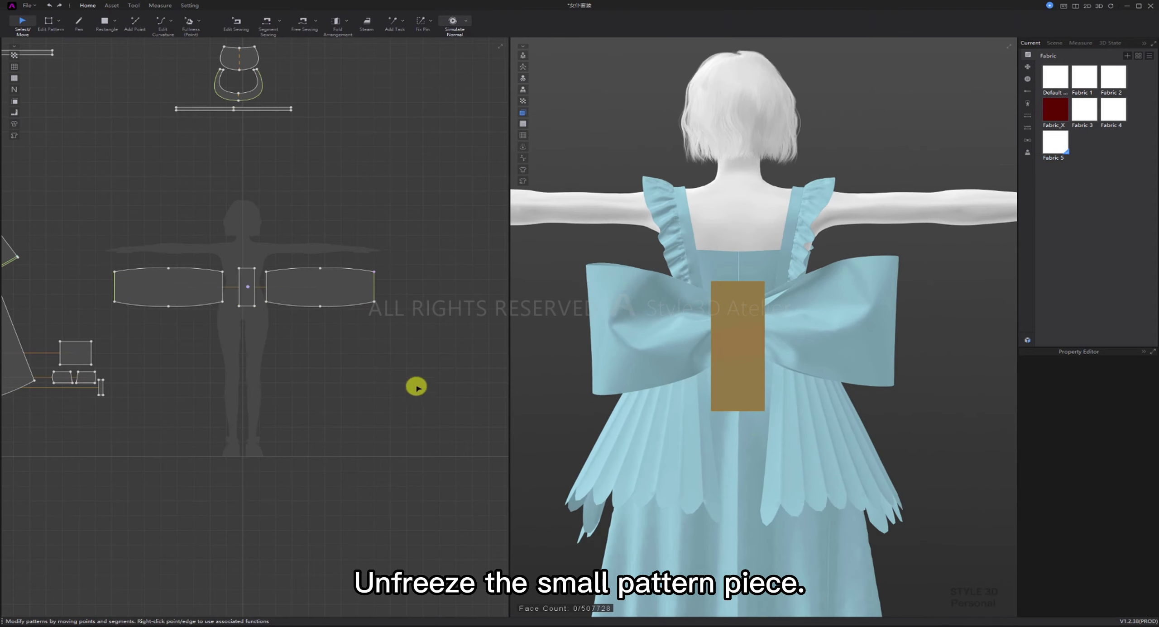
- Pin the upper and lower ends of the small rectangle pattern
right_click_drag(565, 408, 691, 432)
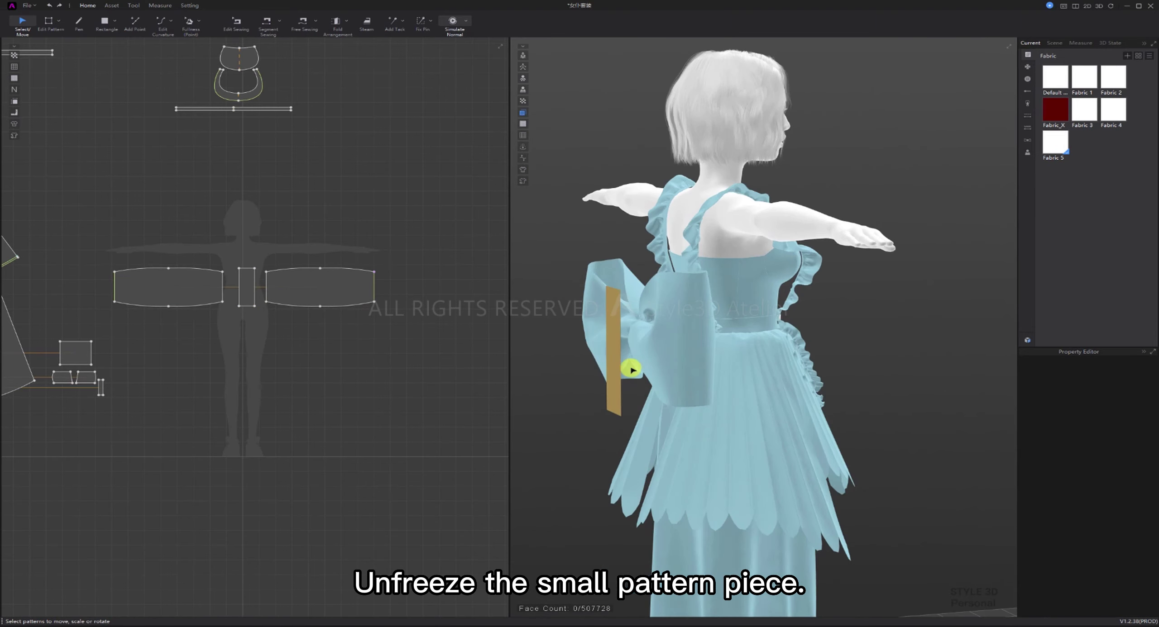
scroll(259, 294, "up", 4)
left_click(421, 21)
left_click_drag(199, 222, 262, 241)
left_click_drag(200, 335, 261, 313)
- Move the pinned ends of the small rectangle behind the bow so the strip wraps around its middle
right_click_drag(623, 491, 630, 499)
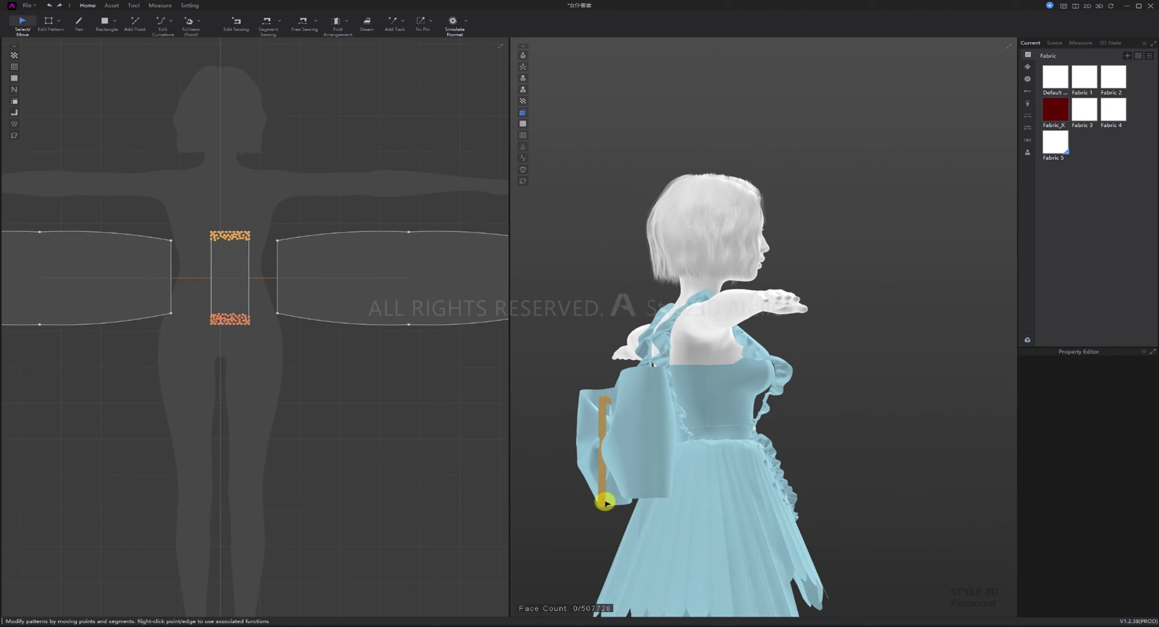
left_click_drag(605, 501, 619, 490)
right_click_drag(619, 490, 735, 492)
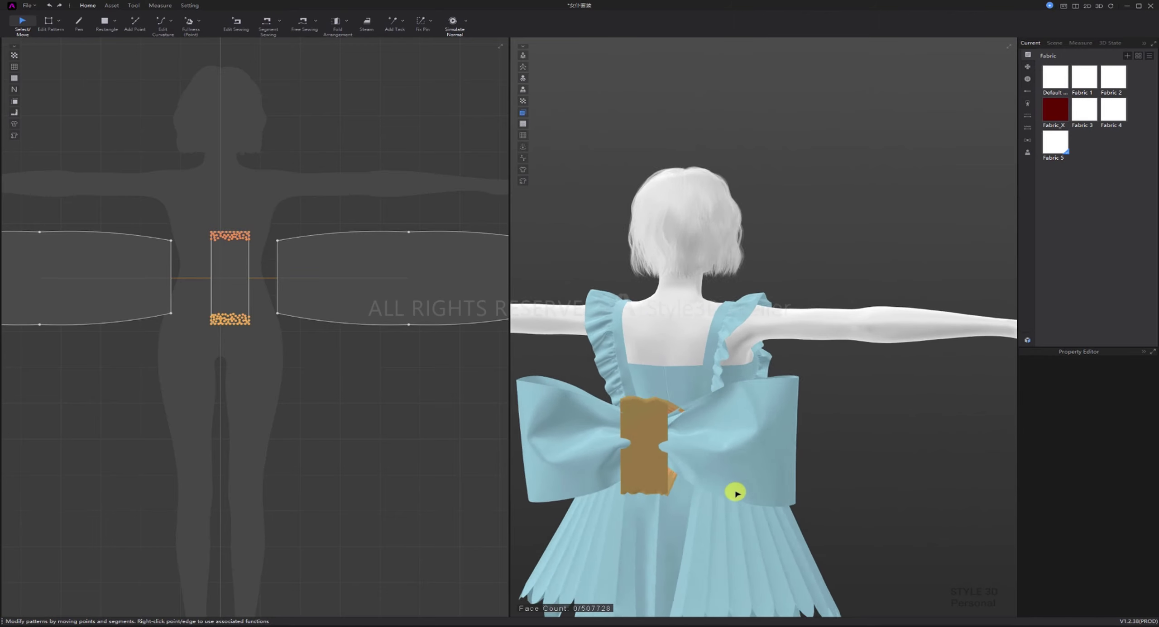
- Sew the upper and lower edges of the small rectangle pattern to each other
left_click(266, 25)
left_click(240, 266)
left_click(285, 262)
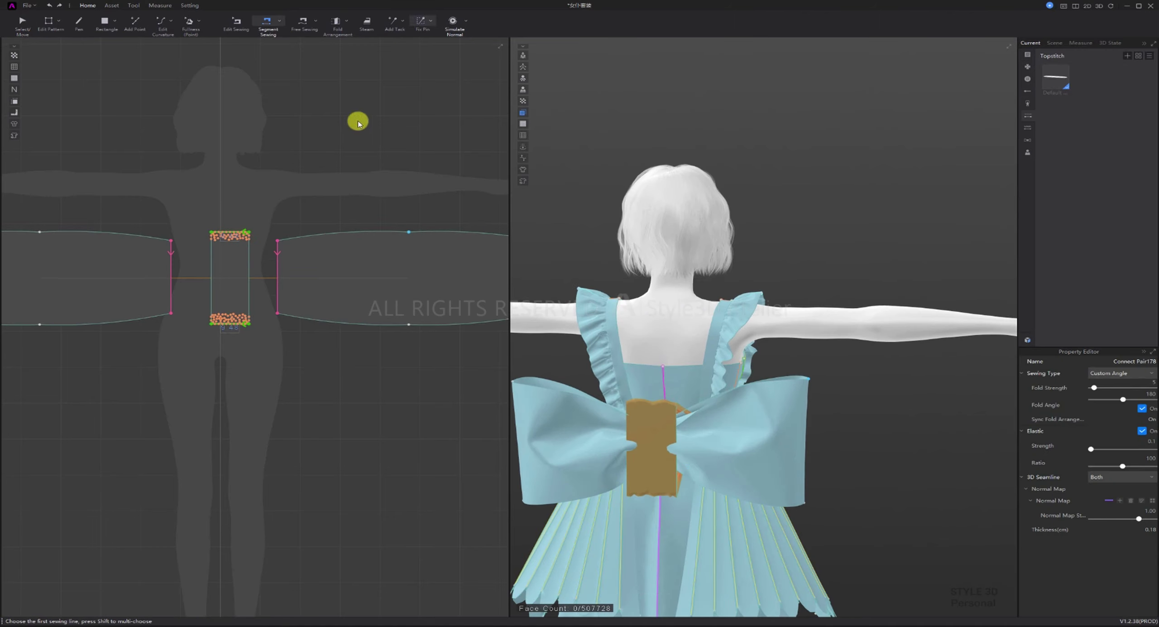
- Delete the pins on the small rectangle and simulate it into a closed band around the bow's middle
left_click(421, 22)
key("space")
mouse_move(765, 376)
right_mouse_down()
mouse_move(727, 404)
mouse_move(780, 379)
mouse_move(744, 327)
mouse_move(713, 345)
mouse_move(732, 331)
mouse_move(773, 364)
right_mouse_up()
key("space")
key("space")
- Unfreeze the large bow patterns and simulate the assembled bow with its strengthened centre band
left_click(21, 23)
right_click_drag(784, 490, 680, 406)
left_click(680, 406)
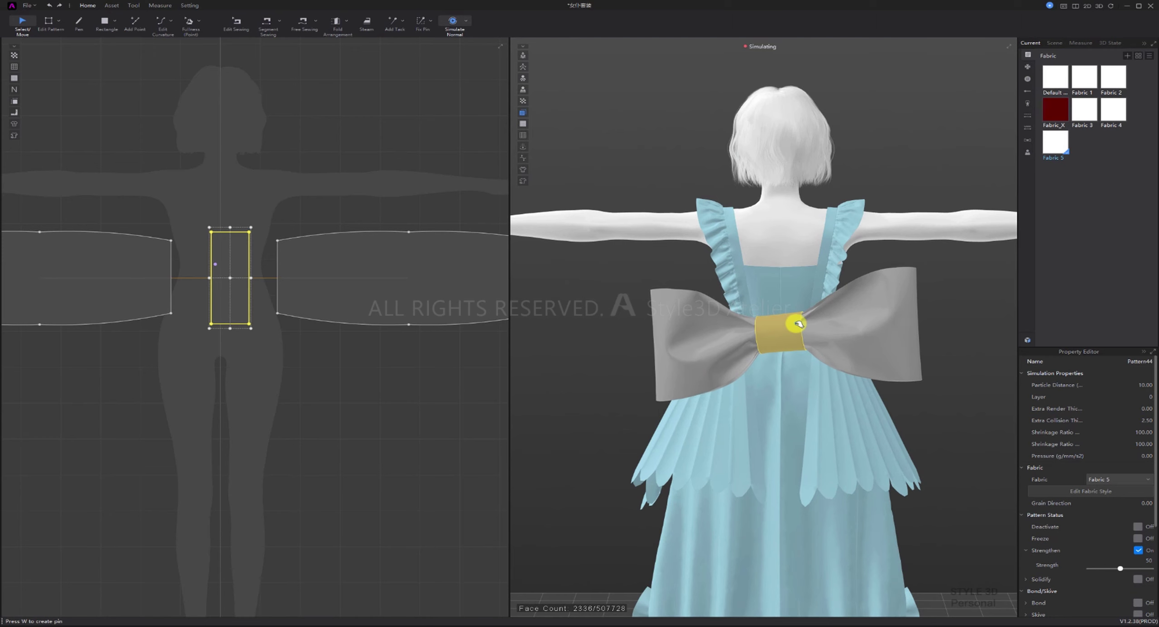
key("8")
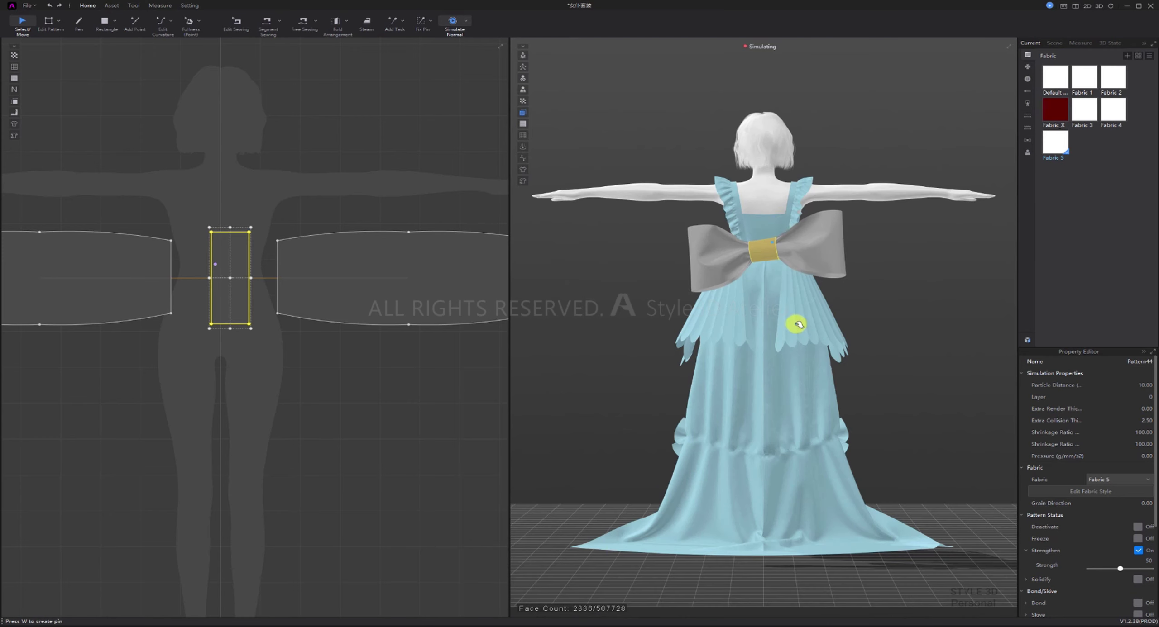
- Pin the whole small centre pattern of the bow
scroll(760, 342, "up", 5)
right_click_drag(758, 347, 748, 334)
key("space")
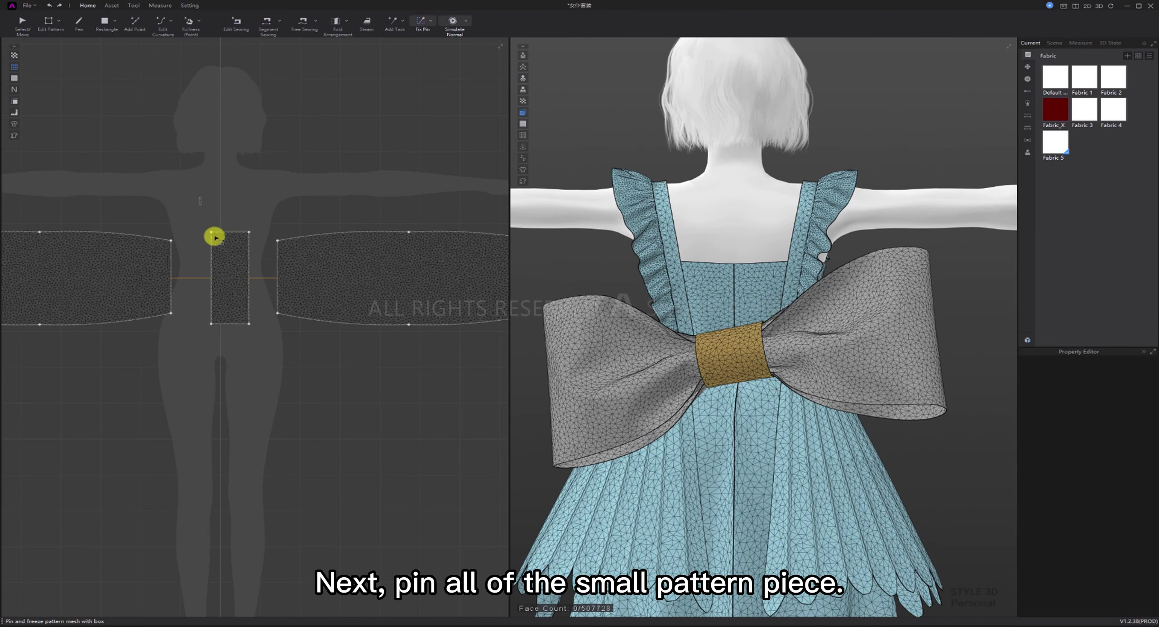
left_click_drag(248, 337, 263, 346)
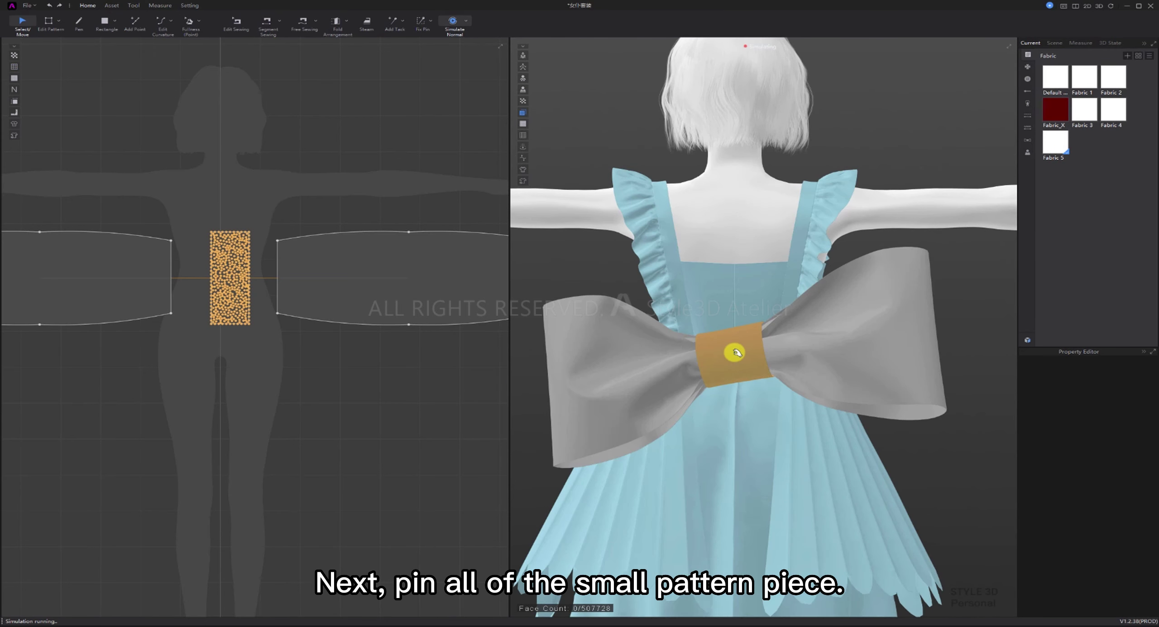
- Rotate and move the pinned centre band so the bow is level and closer to the dress, then stop the simulation
left_click(735, 353)
left_click_drag(764, 334, 767, 336)
scroll(217, 308, "down", 5)
right_click_drag(883, 362, 701, 362)
left_click_drag(793, 342, 775, 318)
left_click_drag(789, 355, 800, 357)
right_click_drag(727, 441, 813, 439)
key("space")
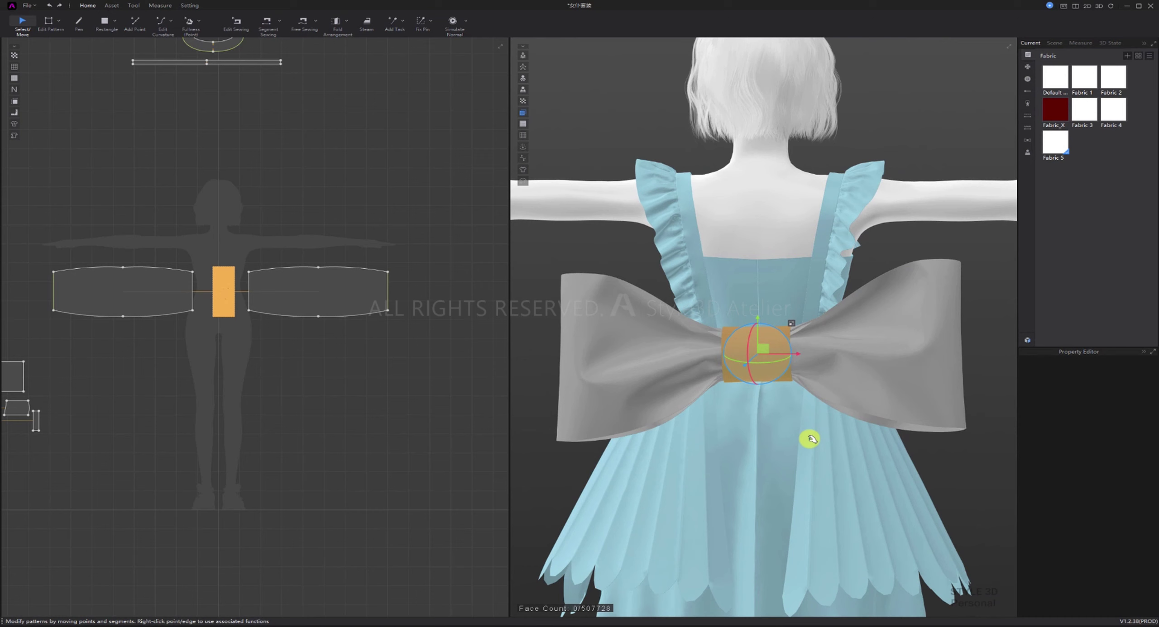
right_click_drag(780, 399, 785, 398)
left_click(457, 26)
key("w")
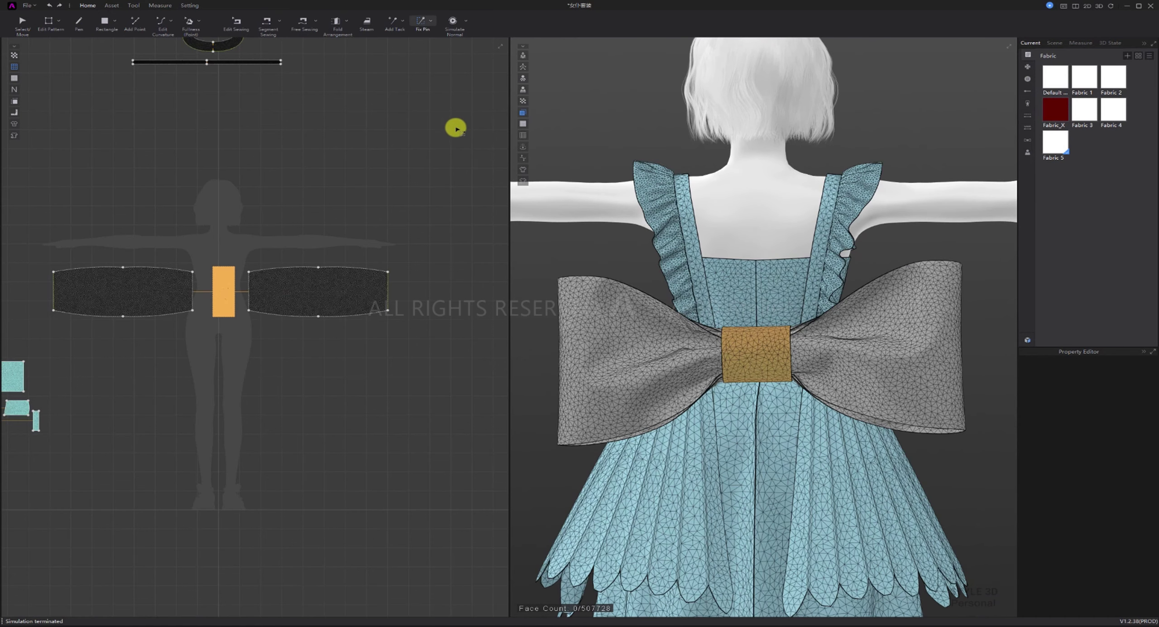
key("q")
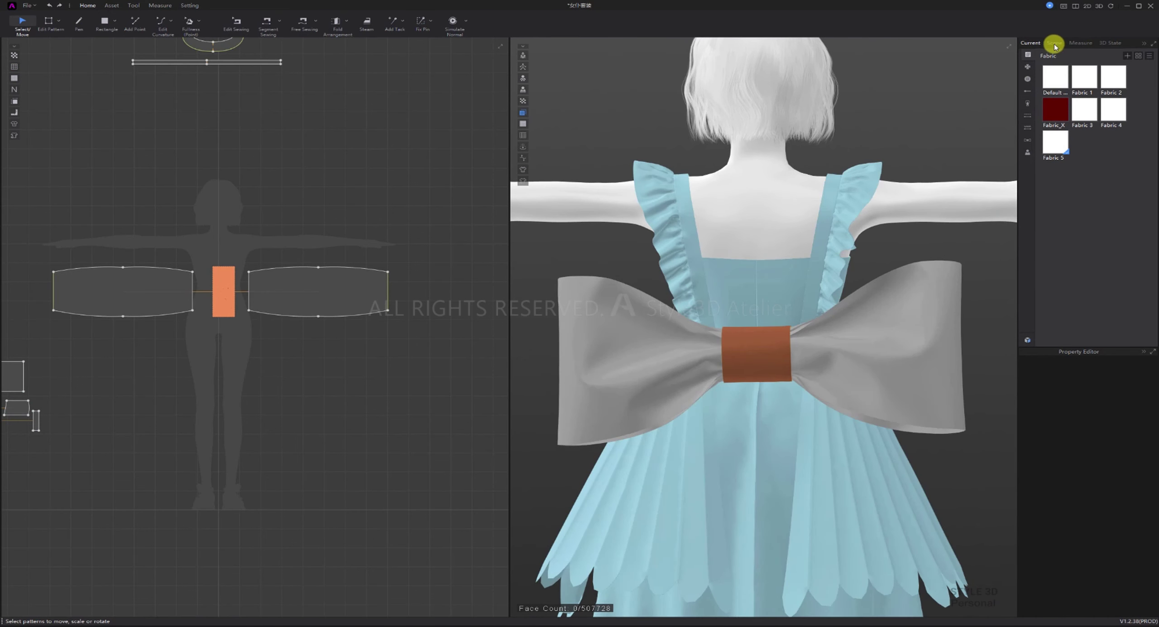
- Set the environment's gravity acceleration to -9800 and simulate the bow
left_click(1054, 44)
left_click(1057, 65)
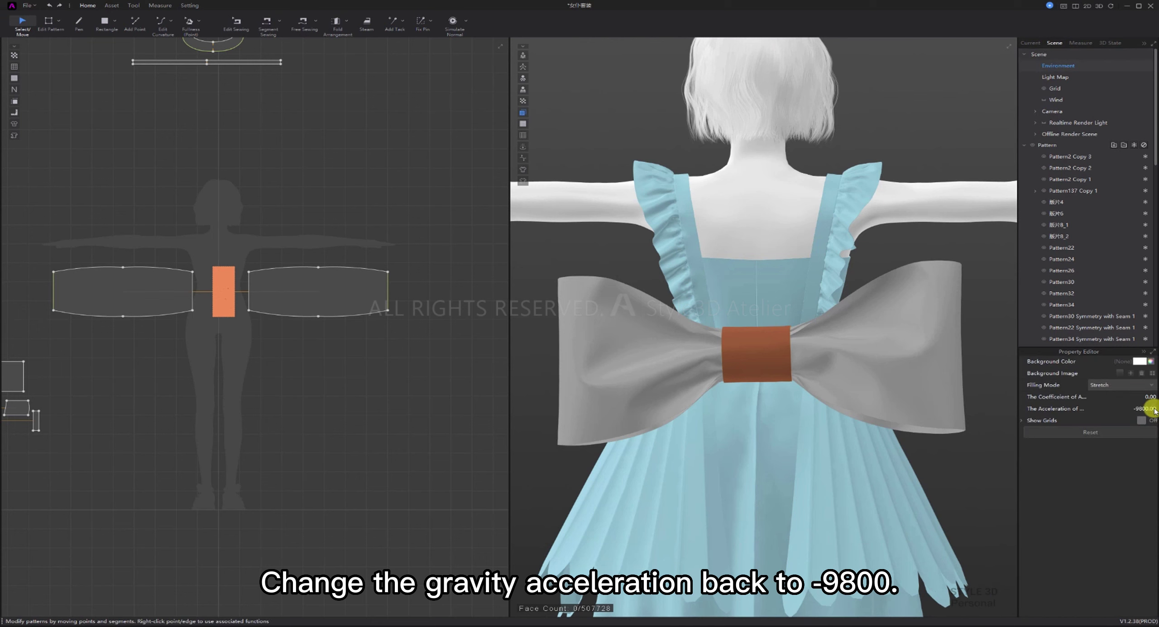
left_click(403, 423)
left_click(892, 414)
key("space")
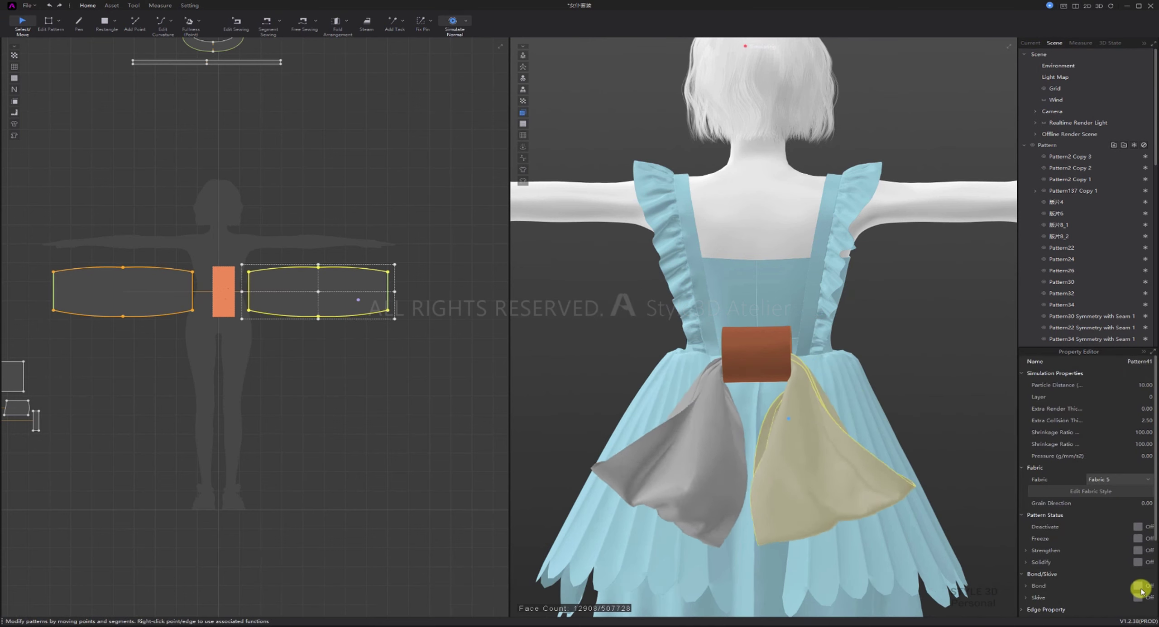
- Turn on Bond for the large bow patterns and pull their drooping outer corners up and outward
left_click_drag(899, 478, 958, 414)
left_click_drag(622, 471, 569, 398)
- Reduce the weight of Fabric 5 and pull the upper outer corners of both bow loops upward
left_click(1029, 42)
left_click(1055, 142)
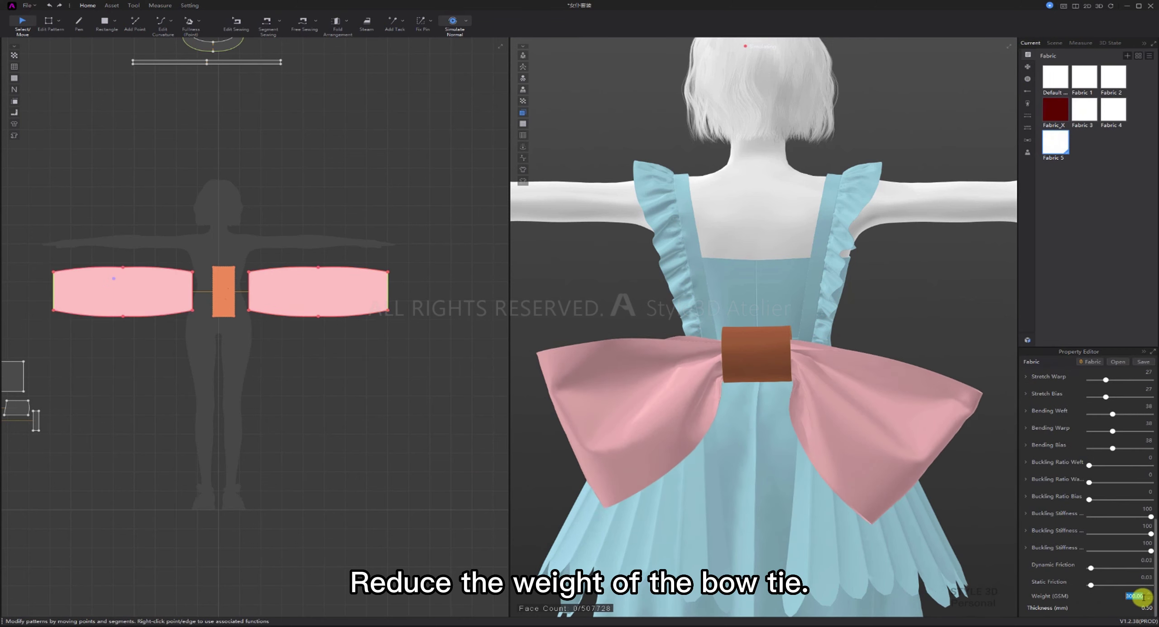
left_click_drag(908, 471, 980, 310)
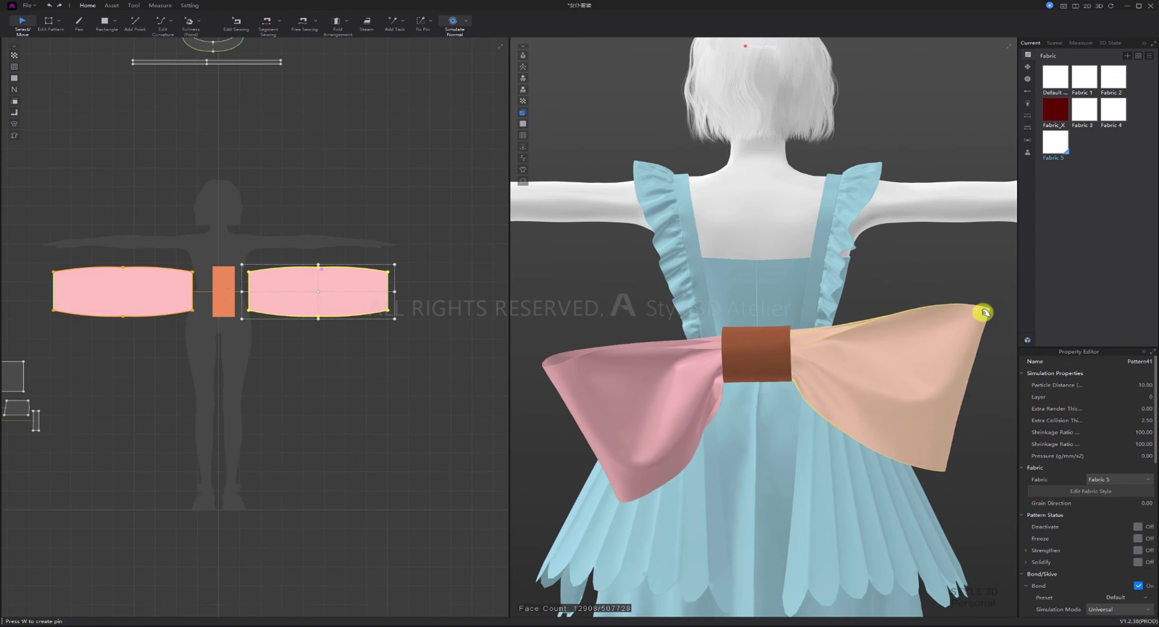
left_click_drag(562, 375, 558, 349)
- Move the pinned centre band in side view to bring the bow toward the back of the dress
right_click_drag(797, 446, 707, 433)
left_click_drag(558, 341, 615, 371)
right_click_drag(622, 385, 669, 409)
scroll(670, 409, "down", 3)
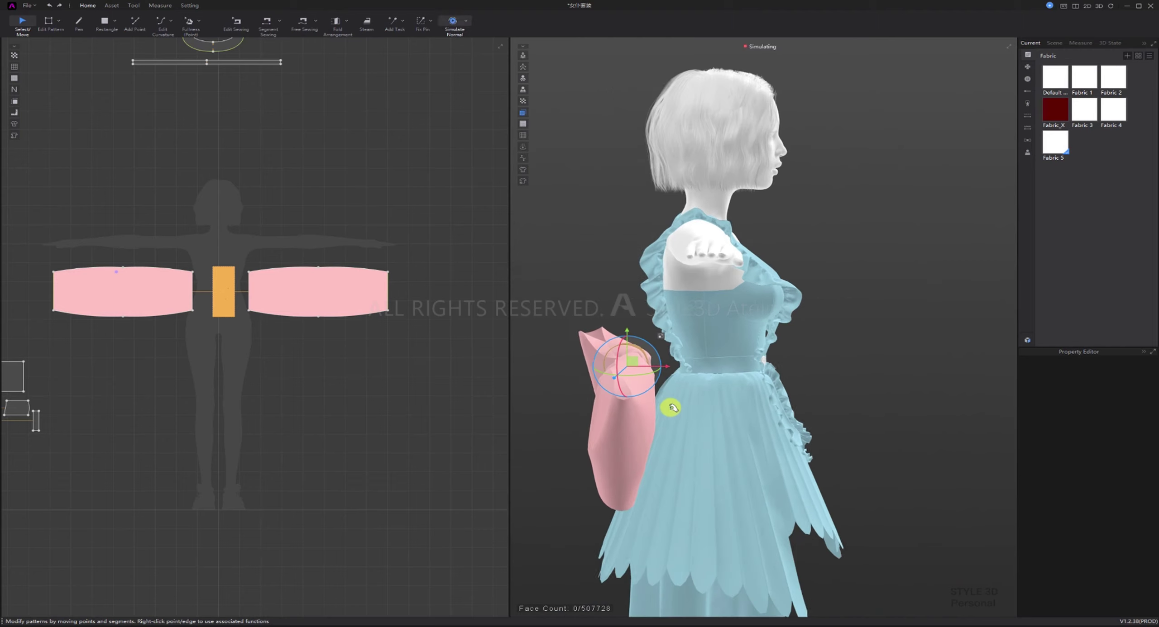
- Pull the outer corners of both bow loops upward in the back view while simulating
middle_click_drag(670, 408, 703, 398)
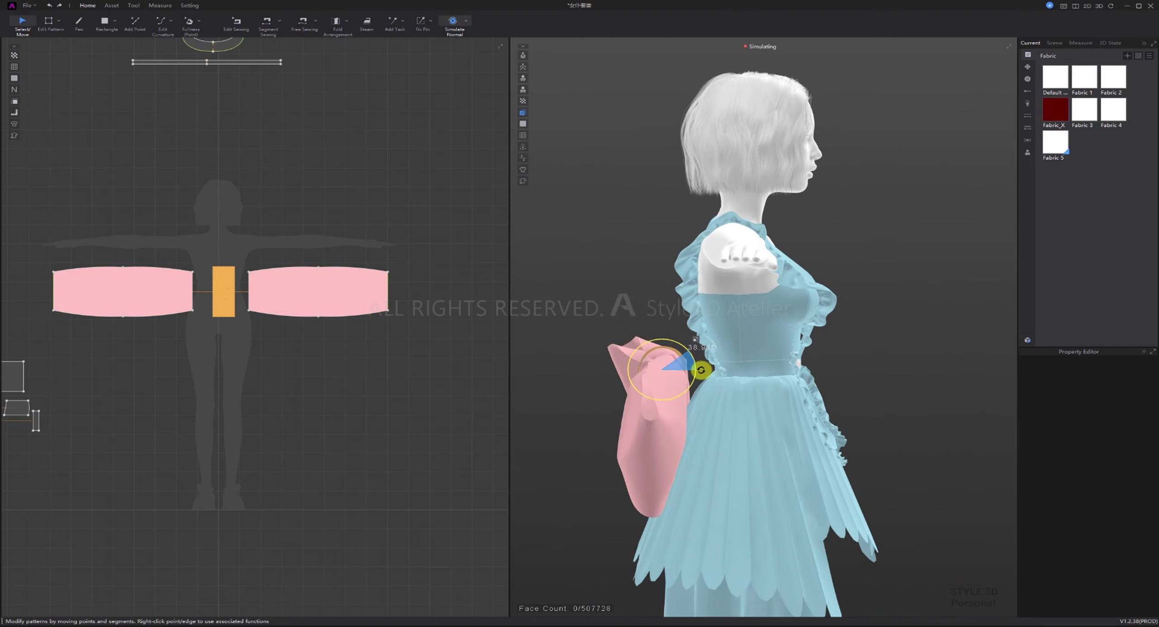
right_click_drag(701, 382, 781, 431)
scroll(771, 381, "down", 5)
scroll(750, 453, "up", 8)
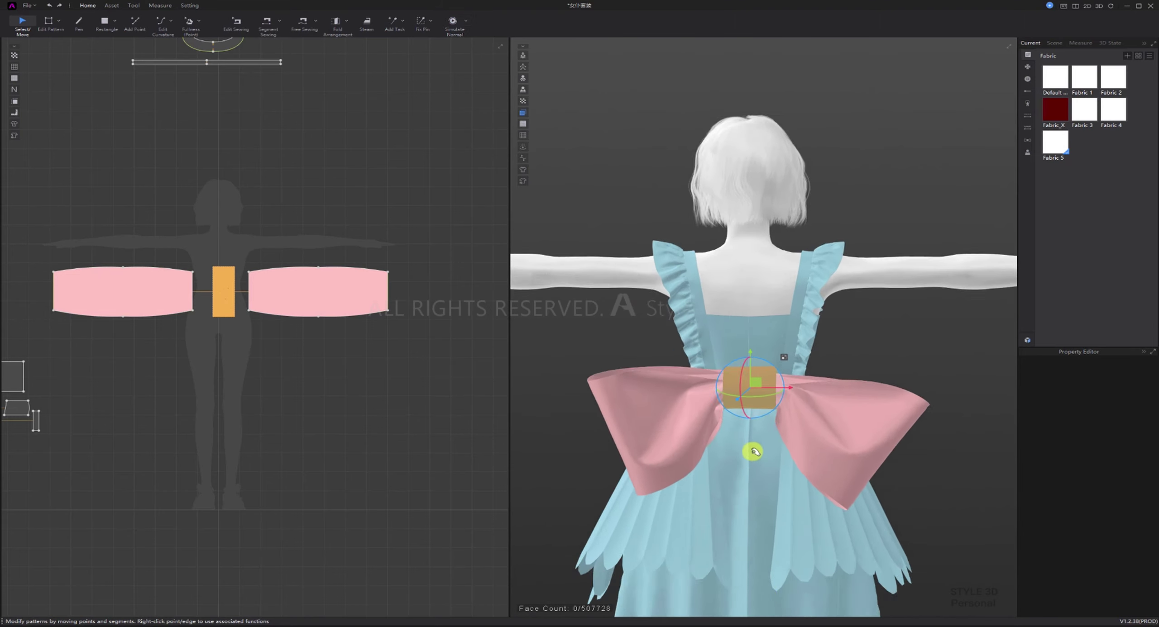
left_click_drag(978, 383, 982, 316)
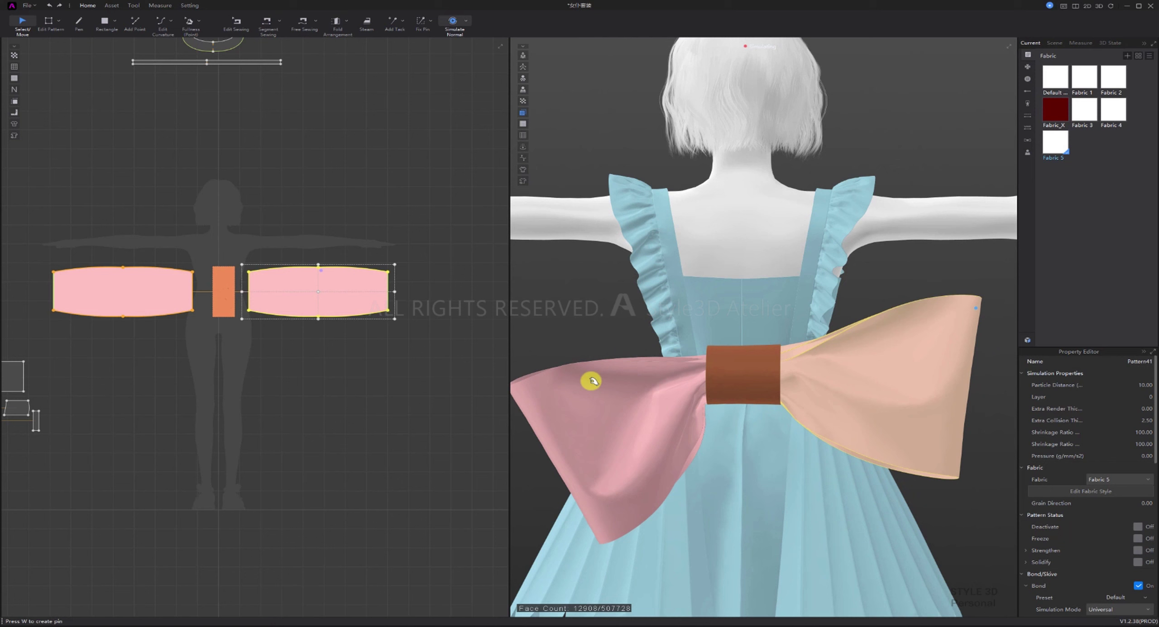
left_click_drag(534, 390, 529, 333)
- Further reduce the weight of Fabric 5 and pull the right bow loop's upper outer corner upward
left_click(1055, 143)
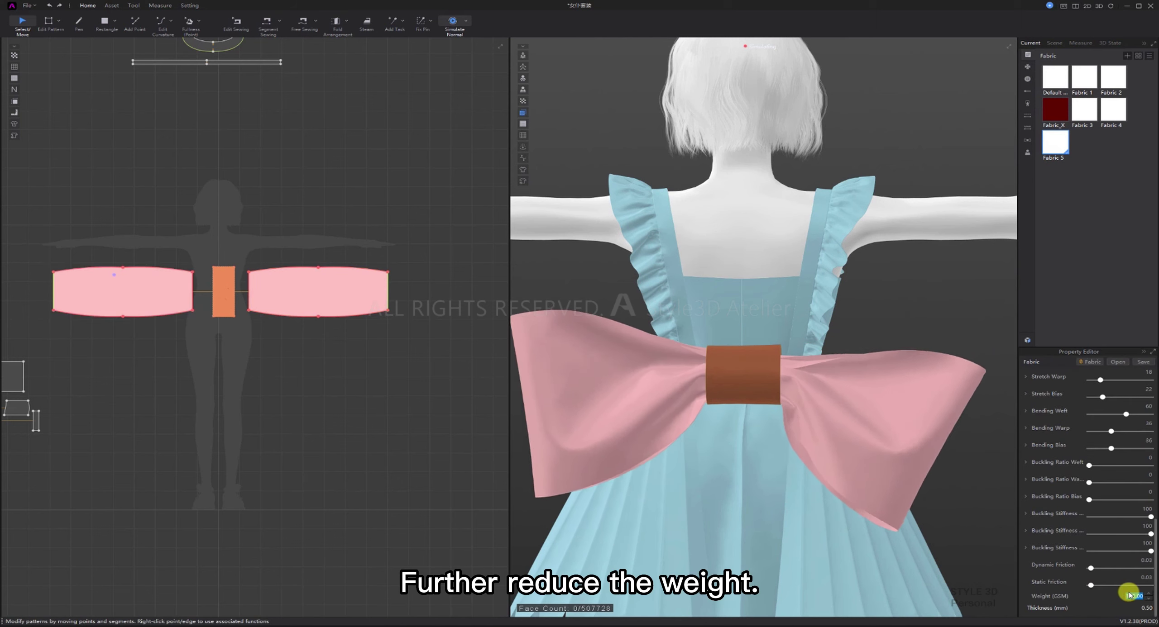
left_click(982, 396)
left_click_drag(983, 395, 991, 355)
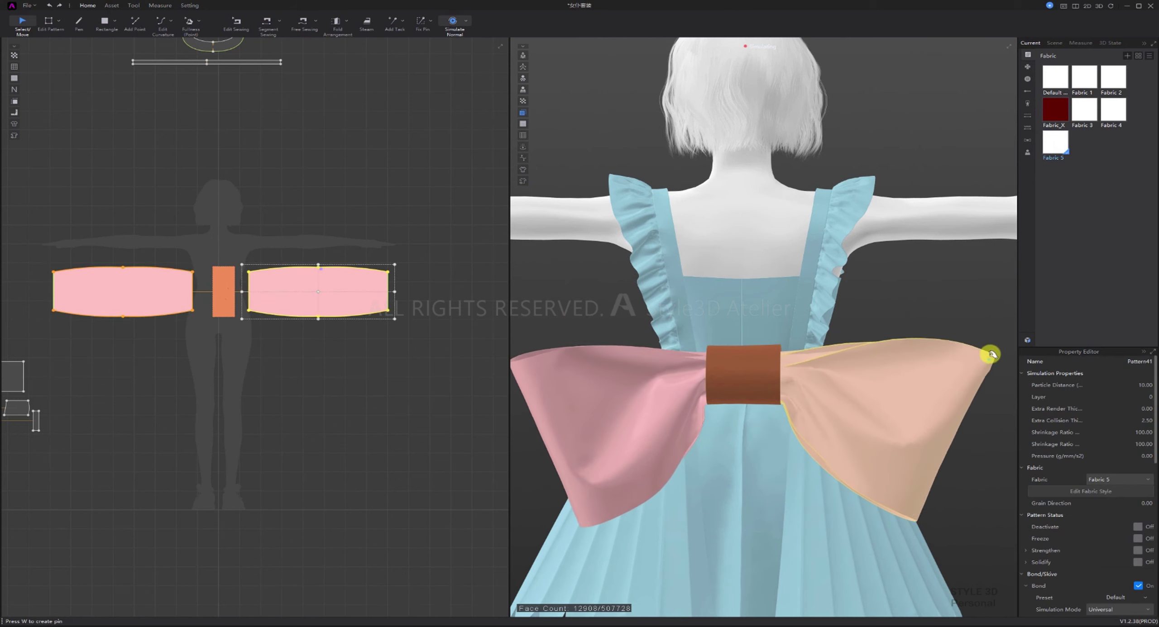
- Select both bow loop patterns and set their bond weight to 20 GSM
left_click(688, 403)
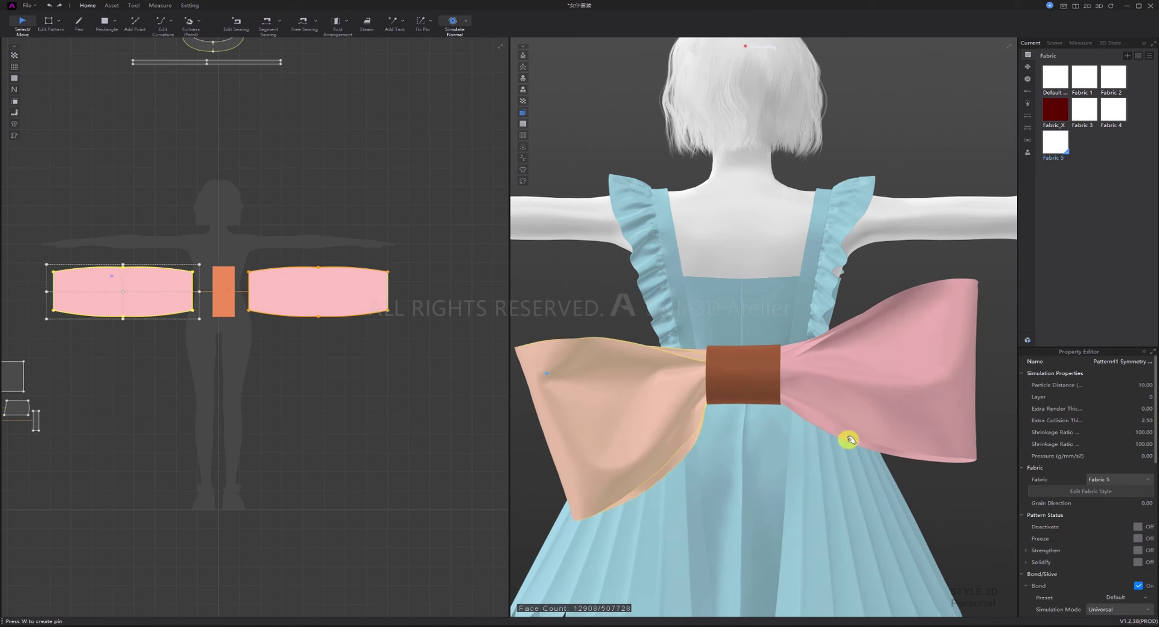
left_click(878, 397, "shift")
scroll(1087, 475, "down", 12)
scroll(894, 319, "down", 2)
left_click(903, 429)
left_click(699, 349)
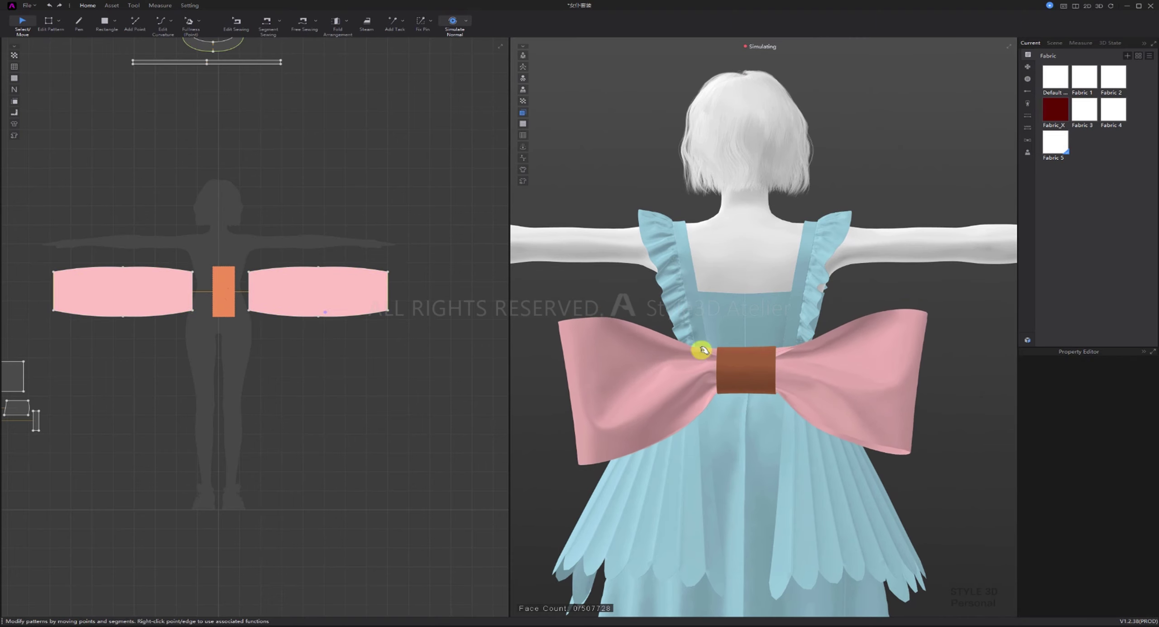
- Tug on both bow loops during the simulation to refine their shape
left_click(785, 350)
left_click(647, 375)
left_click(866, 362)
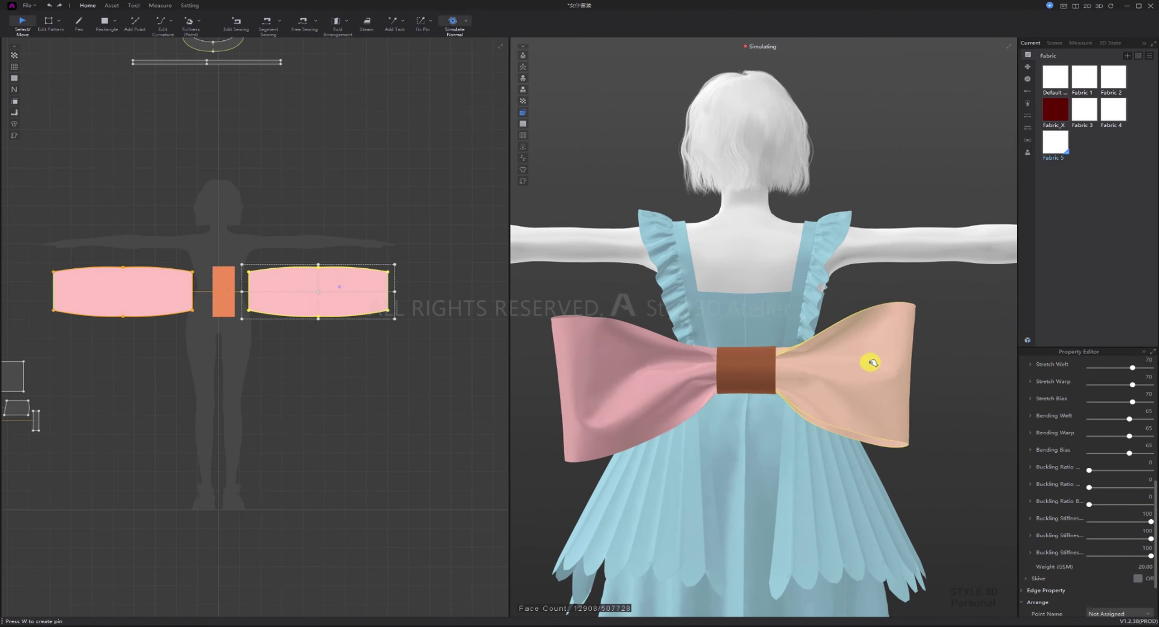
left_click_drag(852, 364, 770, 372)
left_click(951, 444)
- Adjust the bow's position behind the dress from the side and simulate it
right_click_drag(779, 450, 867, 458)
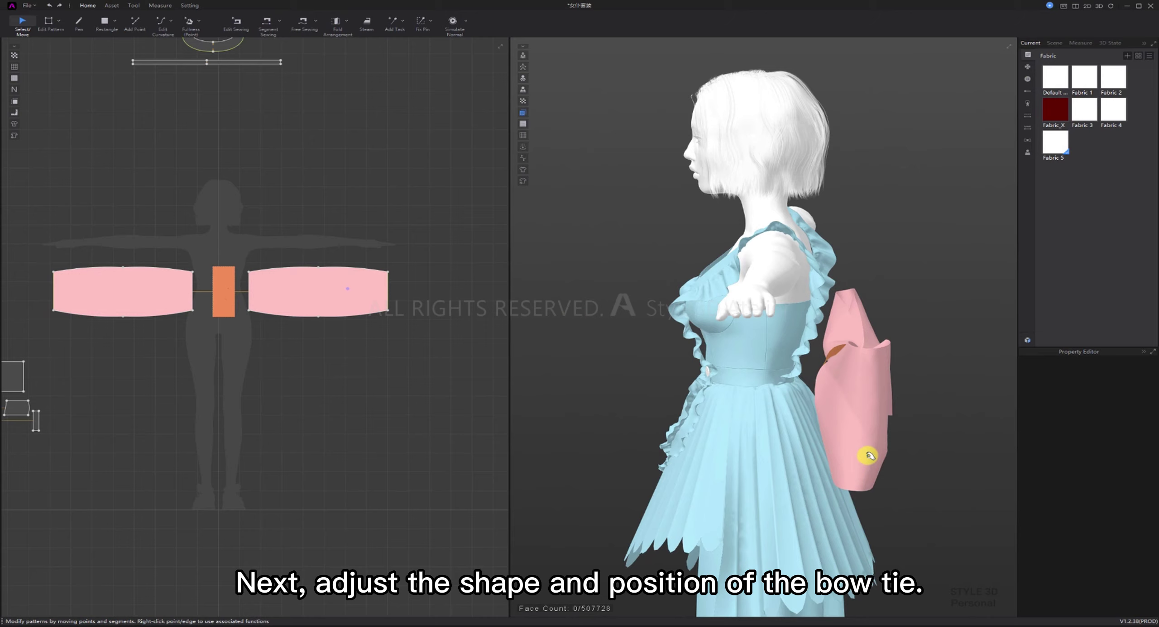
left_click(866, 359)
key("space")
right_click_drag(915, 406, 727, 442)
key("space")
key("8")
scroll(771, 331, "up", 5)
middle_click_drag(771, 317, 758, 421)
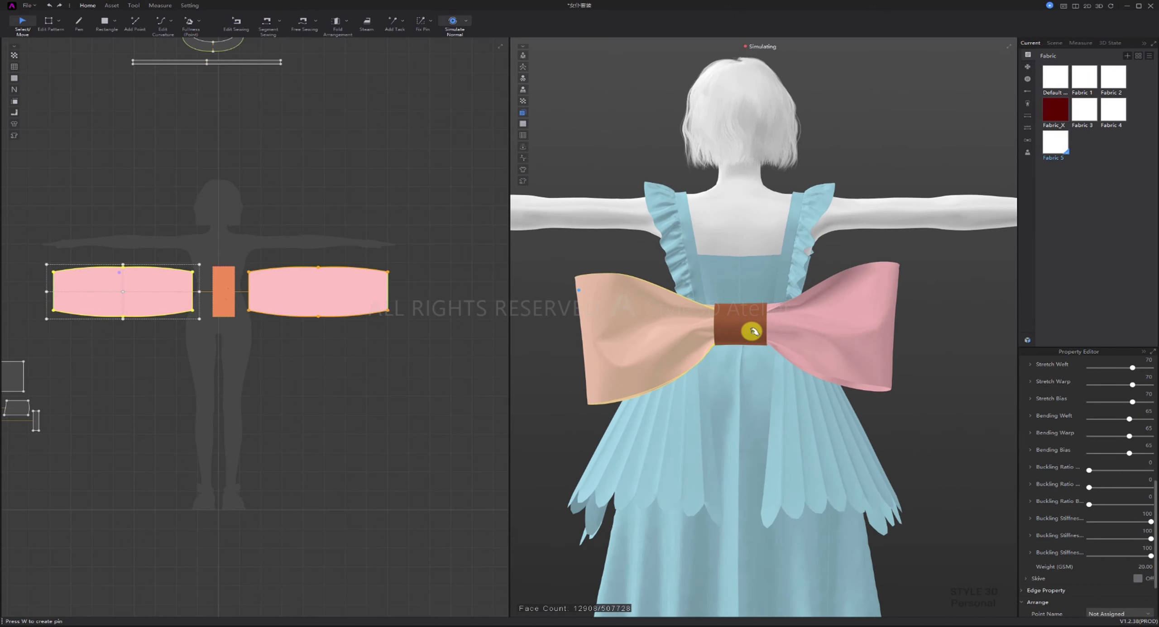
- Rotate the centre band slightly in top view to align the bow with the dress back, and simulate it
right_click_drag(772, 356, 783, 302)
scroll(774, 431, "down", 2)
key("space")
left_click(769, 286)
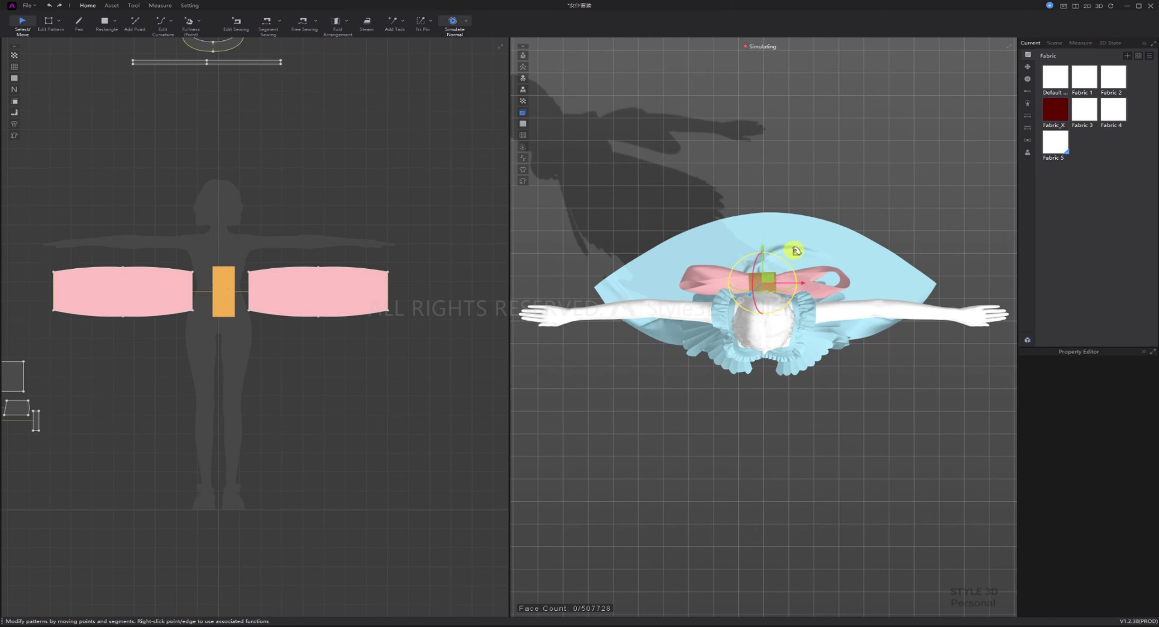
scroll(771, 292, "up", 5)
left_click(768, 303)
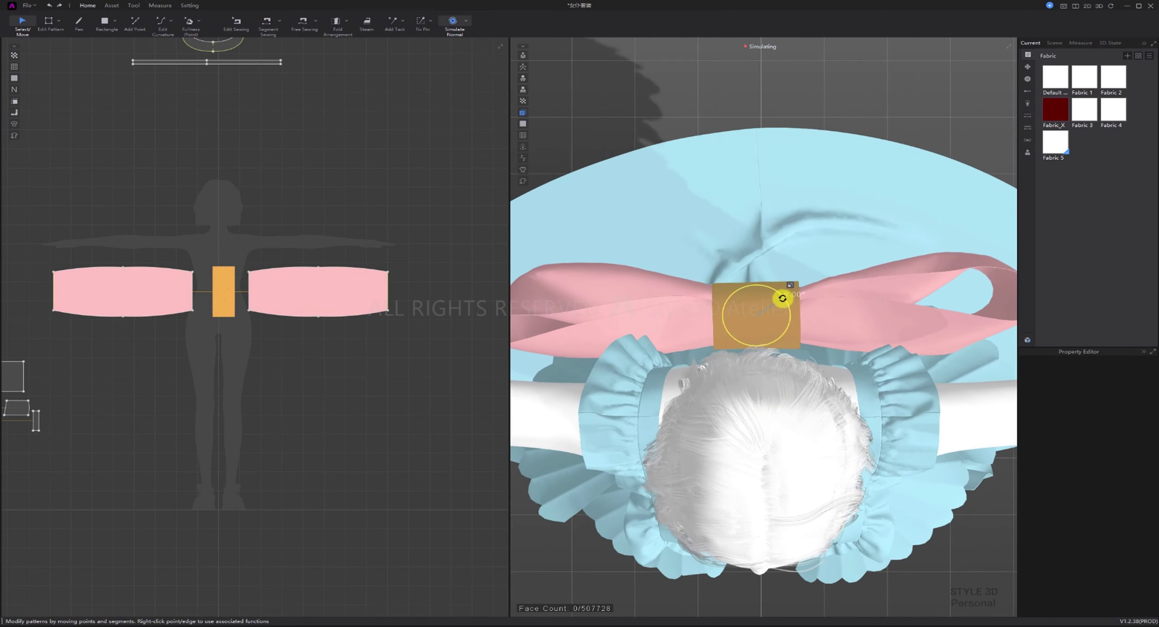
left_click_drag(782, 299, 783, 299)
left_click(787, 106)
scroll(853, 312, "down", 4)
right_click_drag(854, 313, 830, 473)
scroll(830, 474, "up", 3)
middle_click_drag(830, 474, 841, 387)
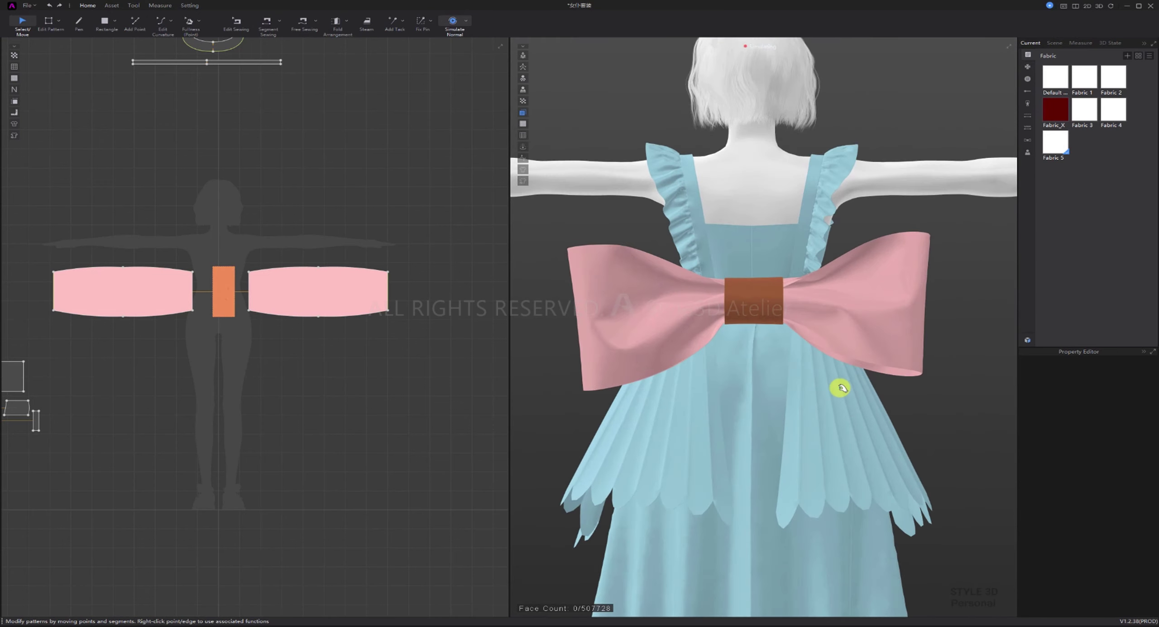
key("space")
- Add equidistant internal lines along the bow loops' upper and lower edges with 0.1 cm space and a count of 2
key("z")
scroll(294, 341, "up", 2)
middle_click_drag(293, 341, 283, 400)
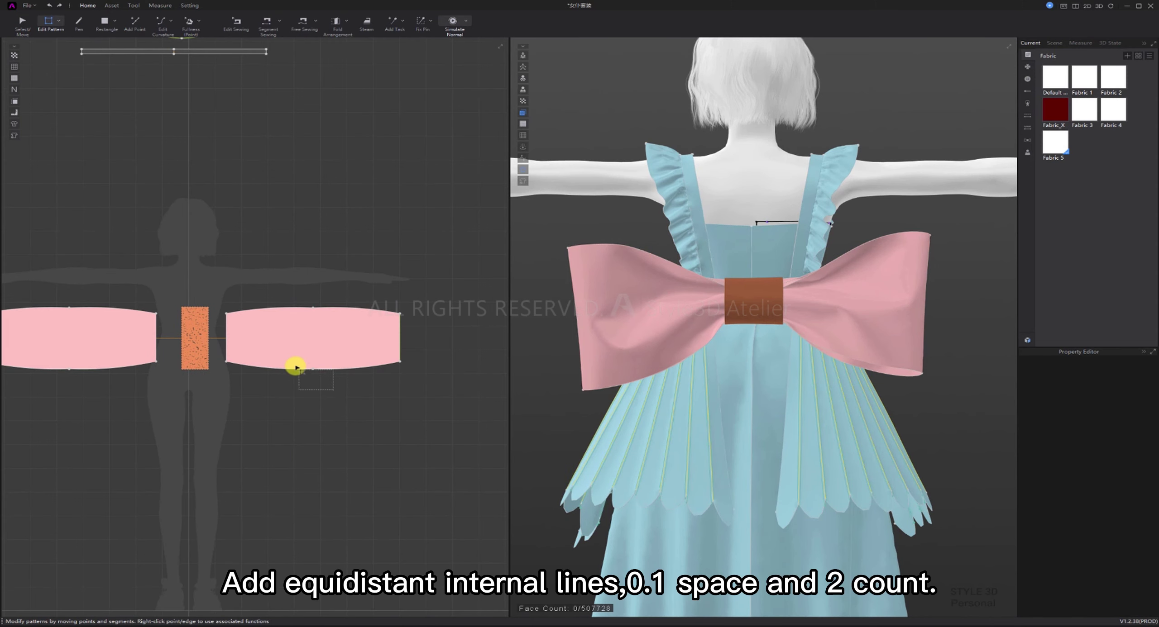
left_click(296, 369)
left_click(302, 308, "shift")
right_click(302, 309)
left_click(327, 357)
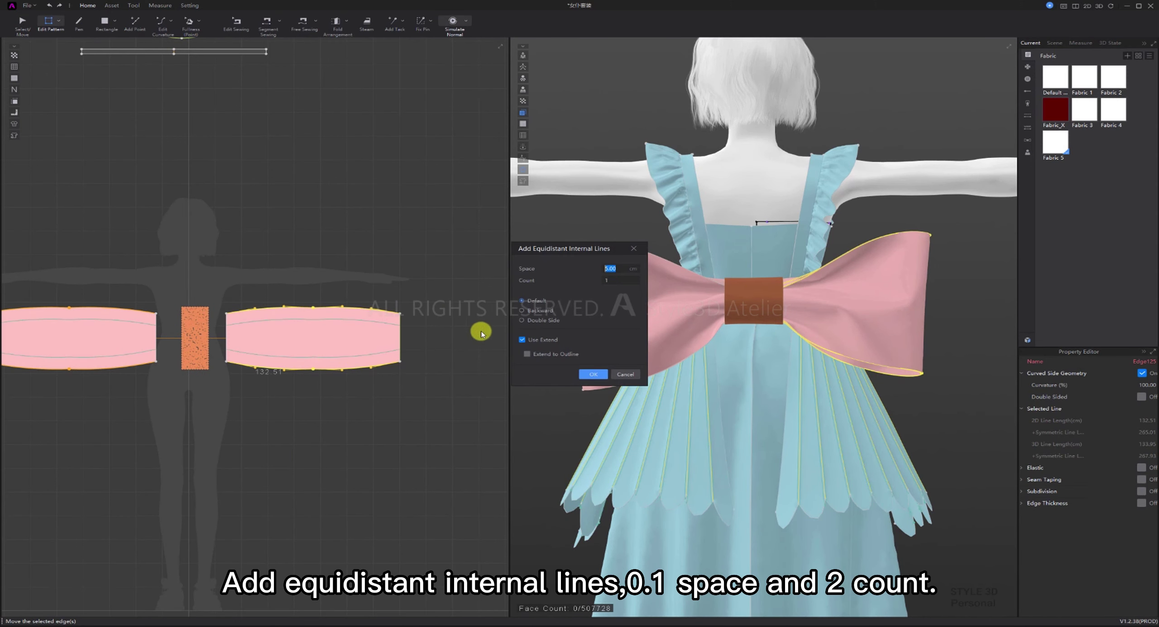
type(".1")
left_click(612, 282)
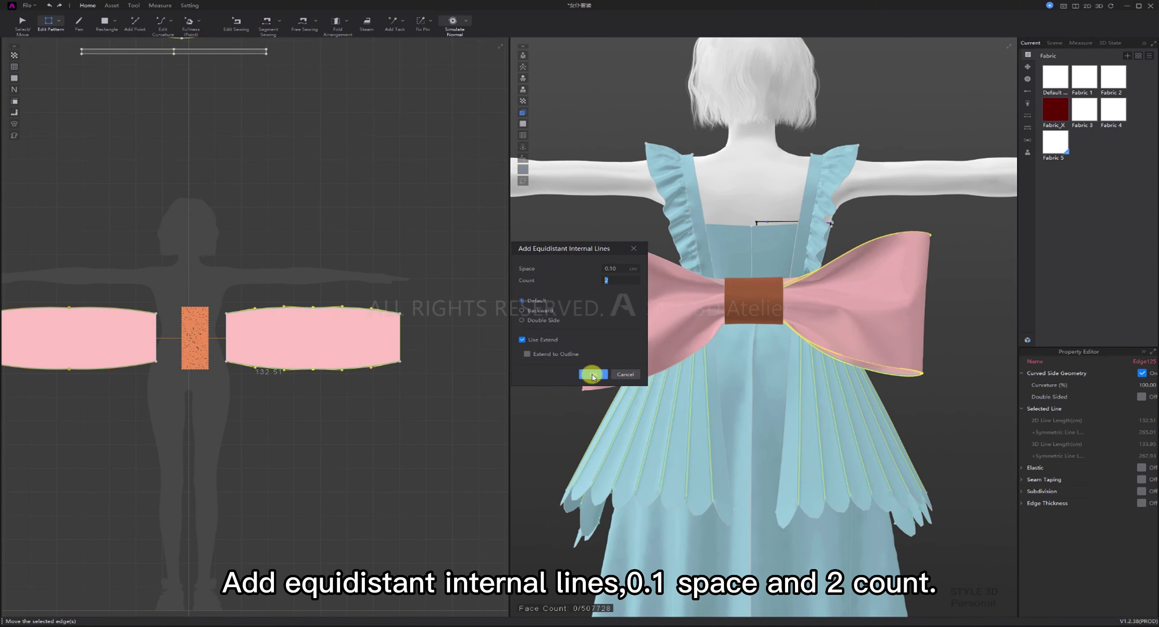
left_click(593, 375)
- Set the fold angle of the outer internal line along the bow loop's lower edge to 220
scroll(328, 373, "up", 10)
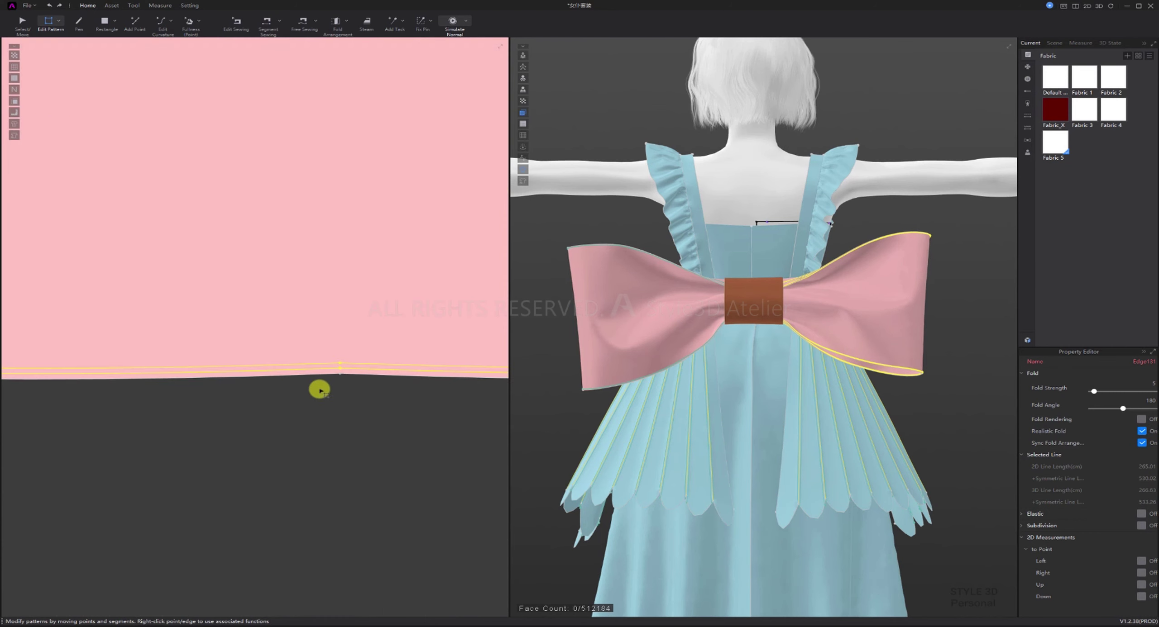
left_click(320, 390)
scroll(332, 384, "up", 4)
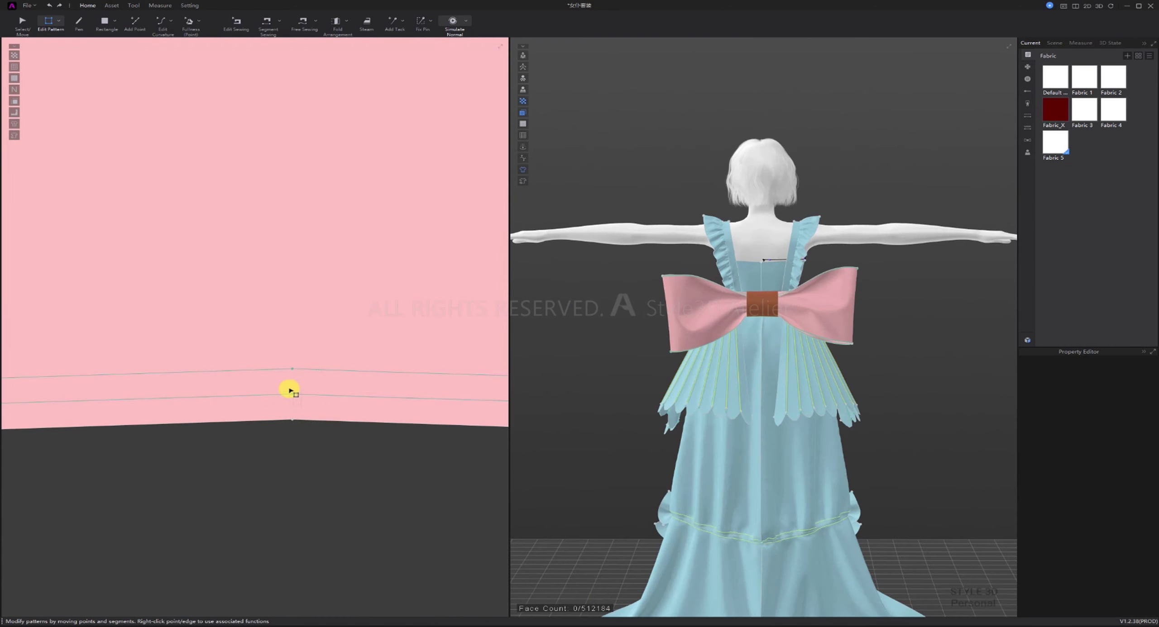
left_click(290, 392)
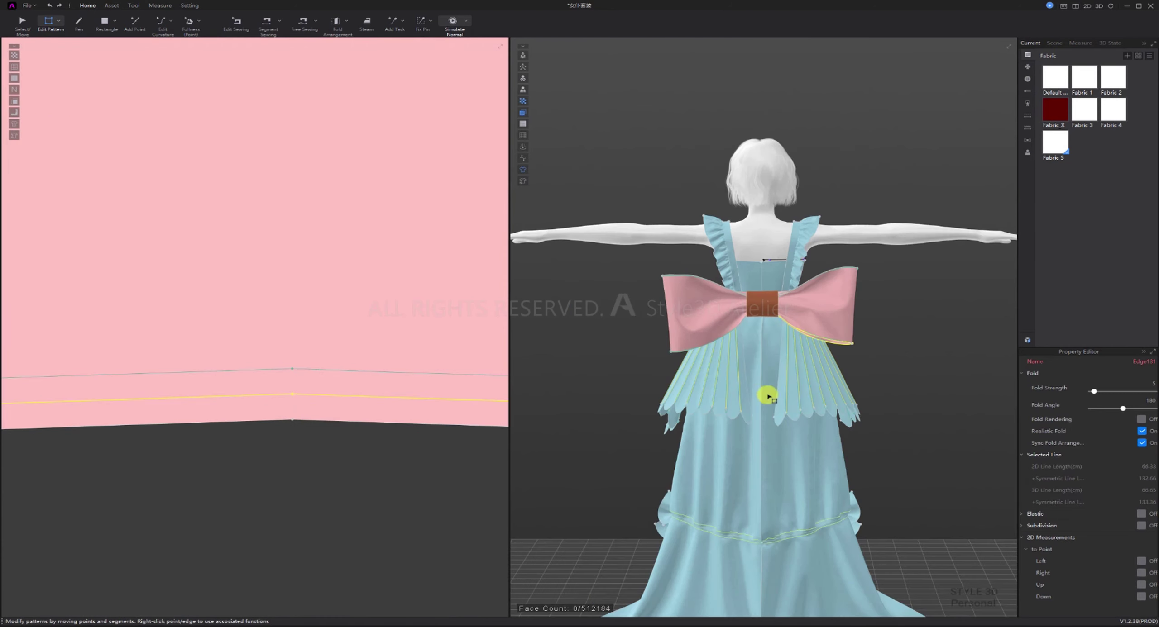
double_click(1127, 401)
type("220")
key("Return")
scroll(309, 332, "down", 2)
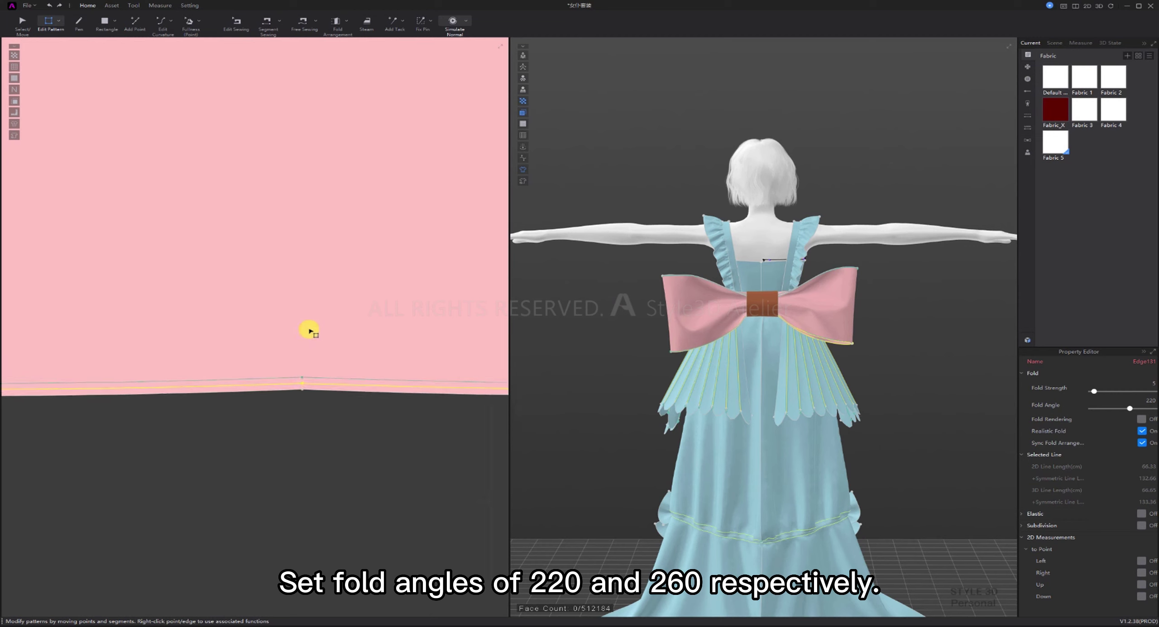
- Set fold angles of 220 and 260 for the outer and inner internal lines along the bow loop's upper edge
middle_click_drag(309, 331, 311, 400)
middle_click_drag(284, 59, 265, 397)
scroll(267, 393, "up", 5)
left_click(312, 305)
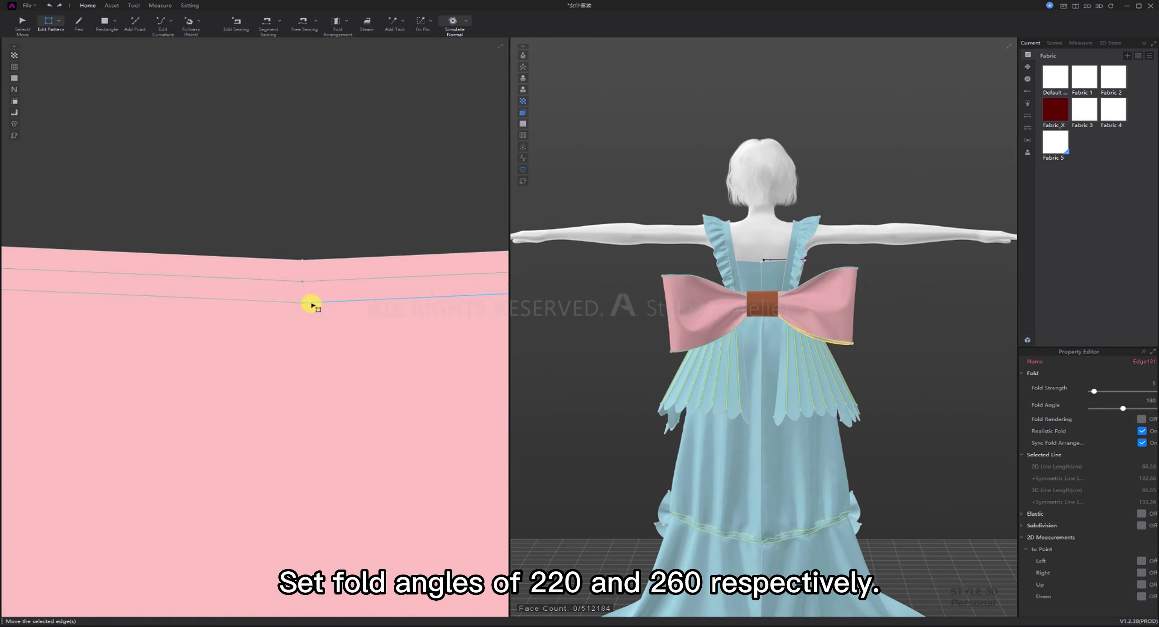
scroll(311, 299, "up", 3)
left_click(275, 262)
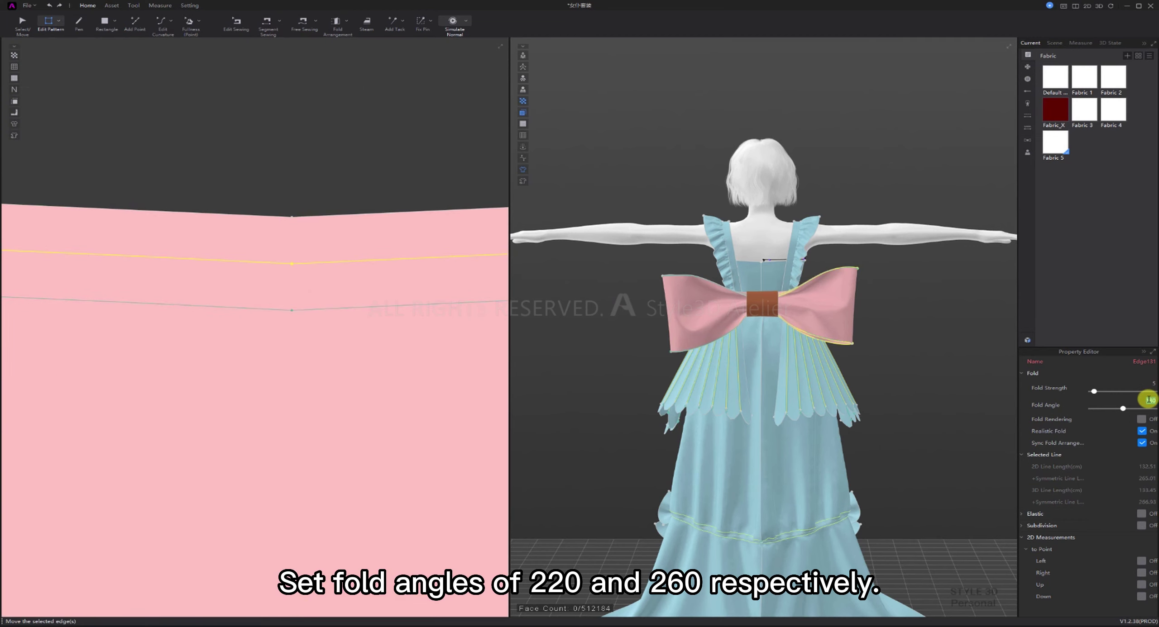
left_click(270, 301)
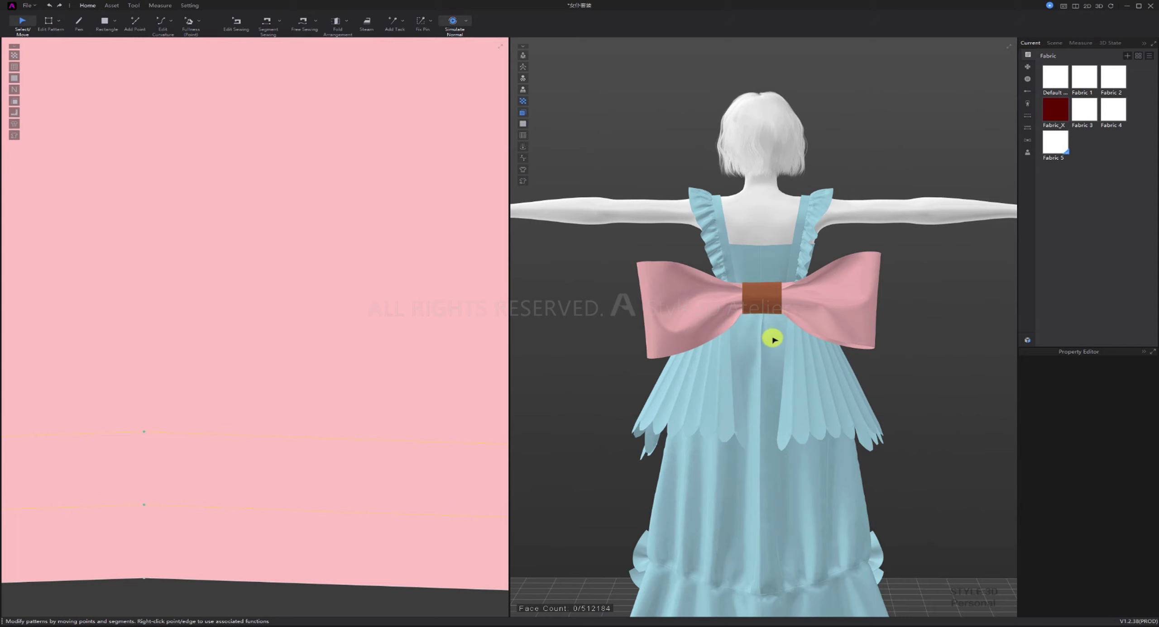
- Simulate the bow with its folded edges and tug the left loop's upper outer corner
key("space")
scroll(810, 329, "up", 2)
middle_click_drag(772, 308, 774, 335)
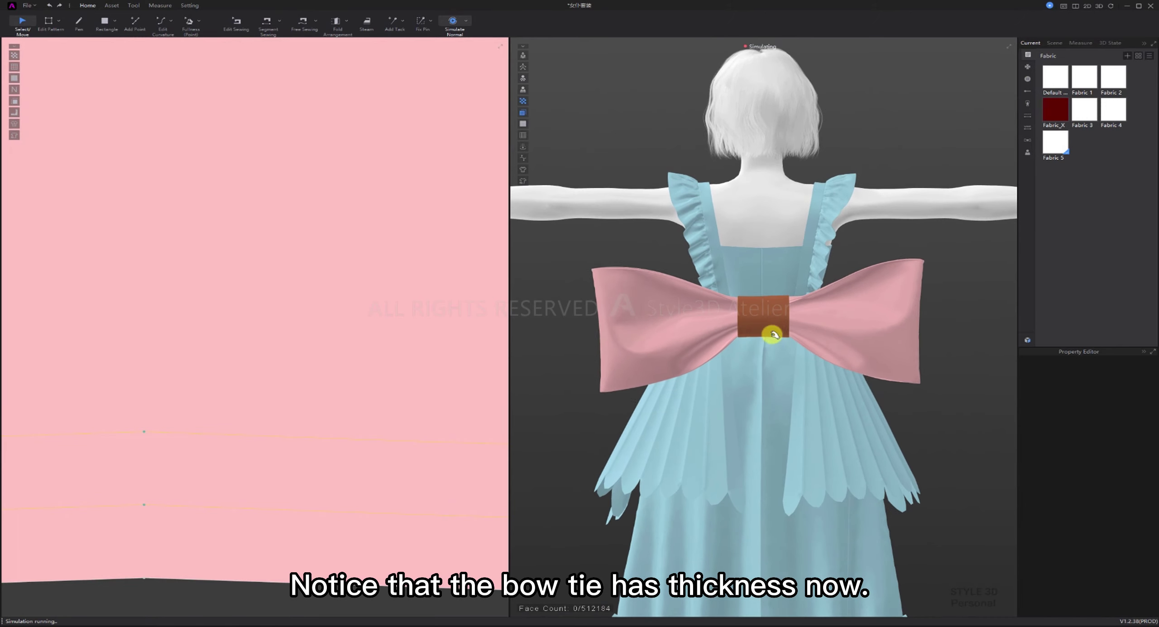
left_click(615, 292)
left_click(625, 242)
key("space")
- Remove the fix pin from the centre band and turn off Strengthen and Freeze for it
right_click(766, 317)
left_click(772, 321)
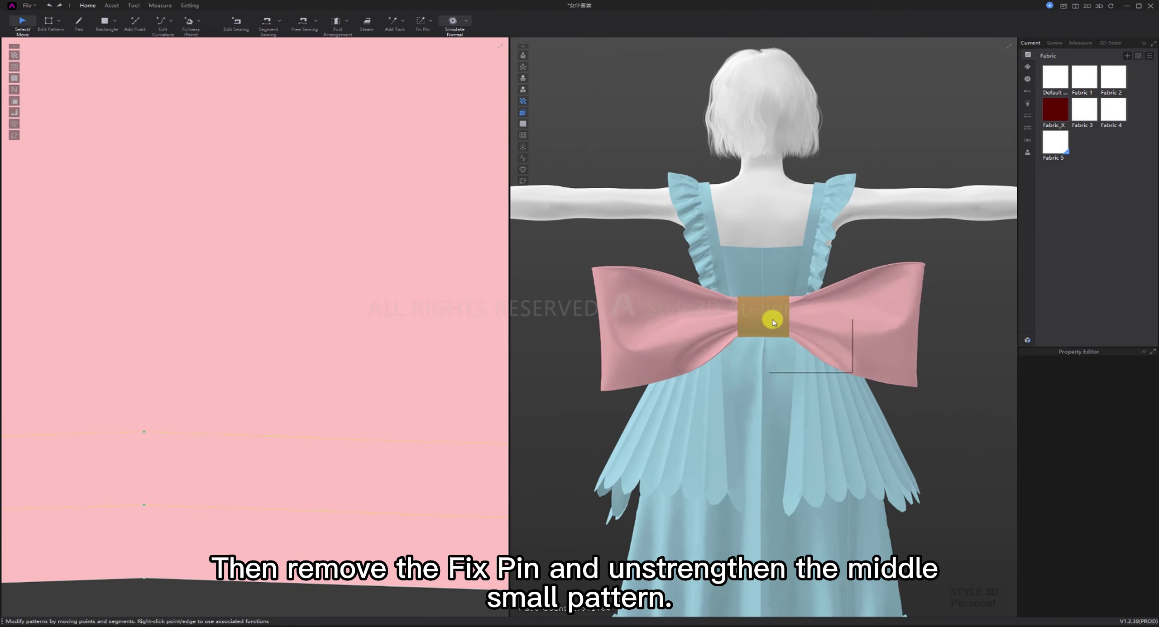
left_click(764, 313)
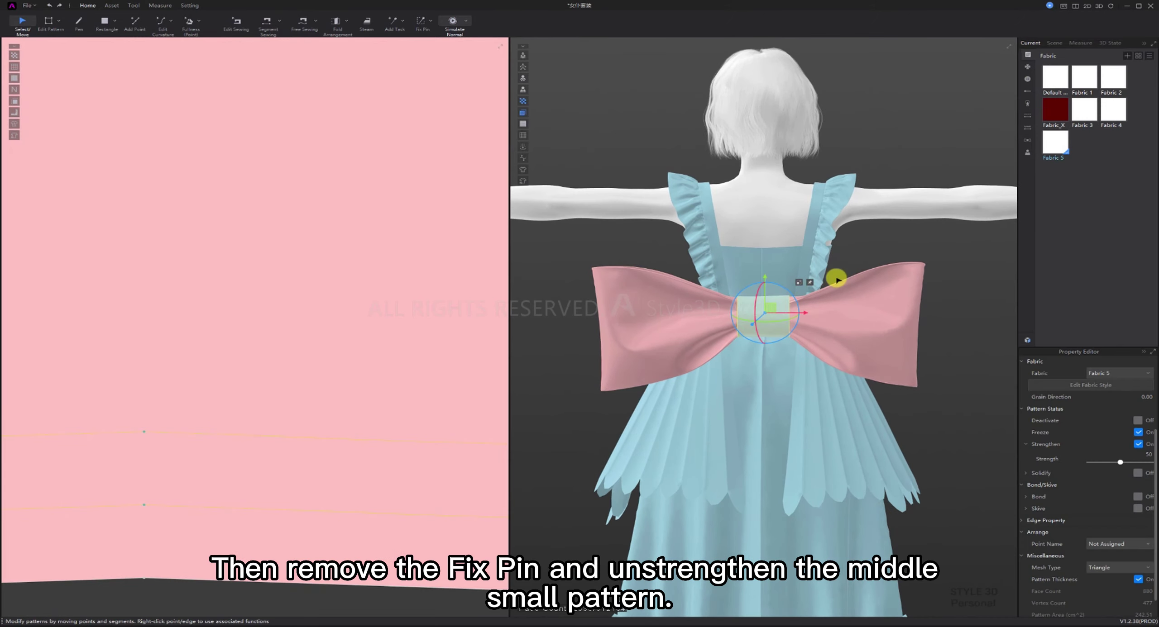
left_click(1138, 444)
left_click(1138, 432)
scroll(838, 326, "up", 1)
- Add 2 equidistant internal lines with 0.1 cm space along both long edges of the centre band pattern
scroll(52, 365, "down", 15)
middle_click_drag(52, 365, 381, 344)
scroll(346, 344, "up", 8)
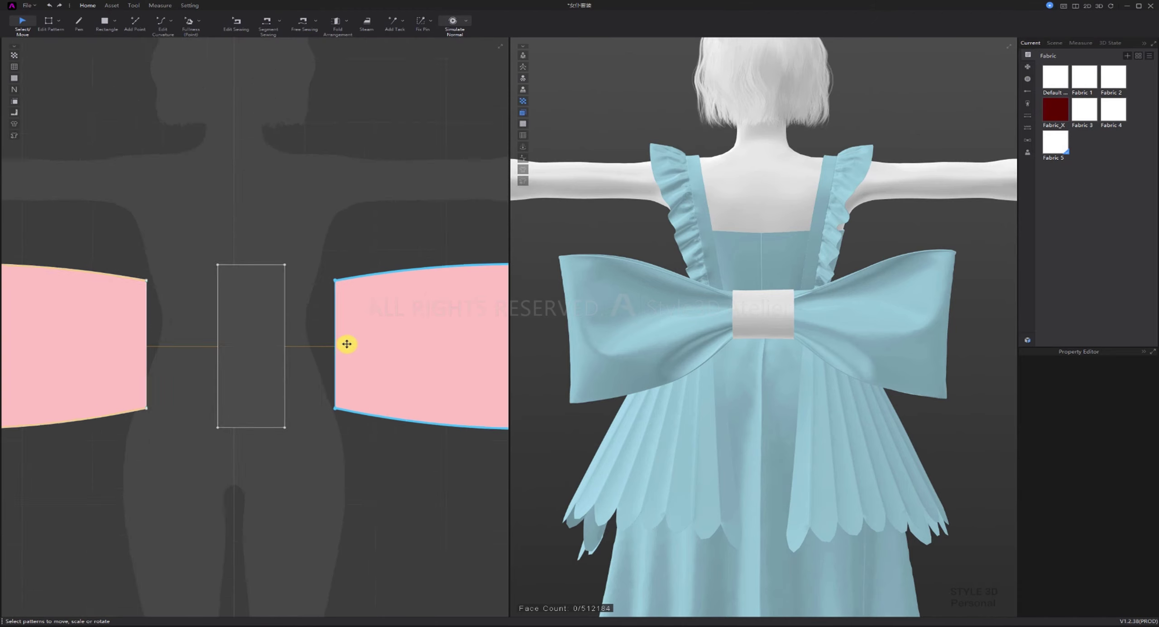
left_click_drag(270, 342, 208, 311)
left_click(293, 479)
key("z")
left_click_drag(273, 360, 232, 338)
left_click_drag(163, 342, 127, 313, "shift")
right_click(134, 313)
left_click(284, 349)
double_click(613, 280)
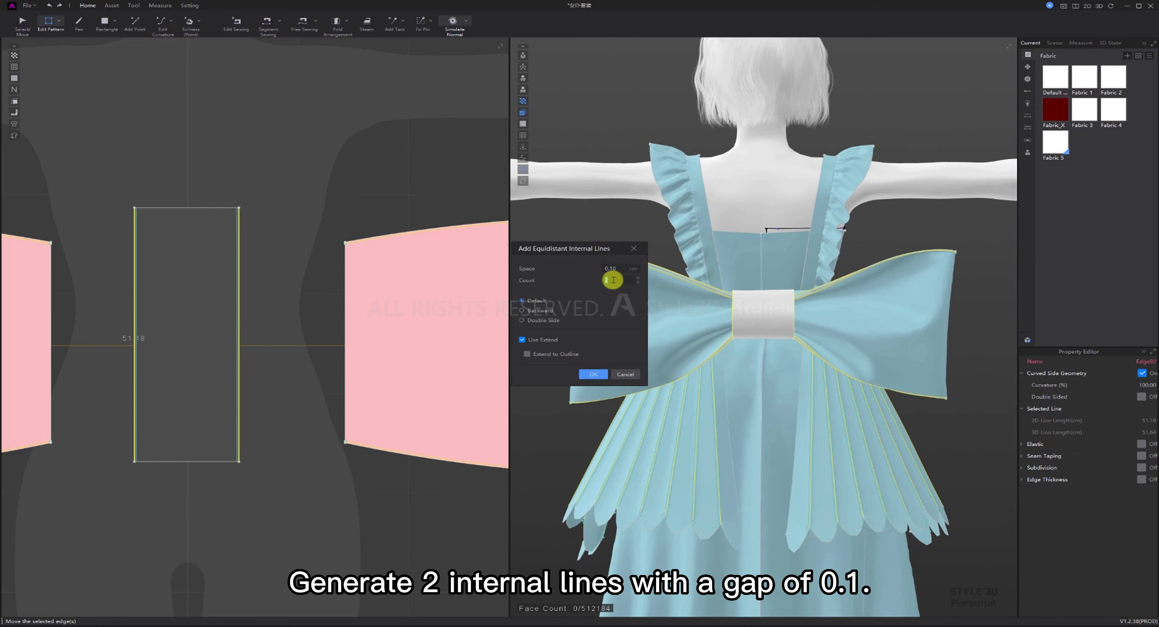
left_click(593, 374)
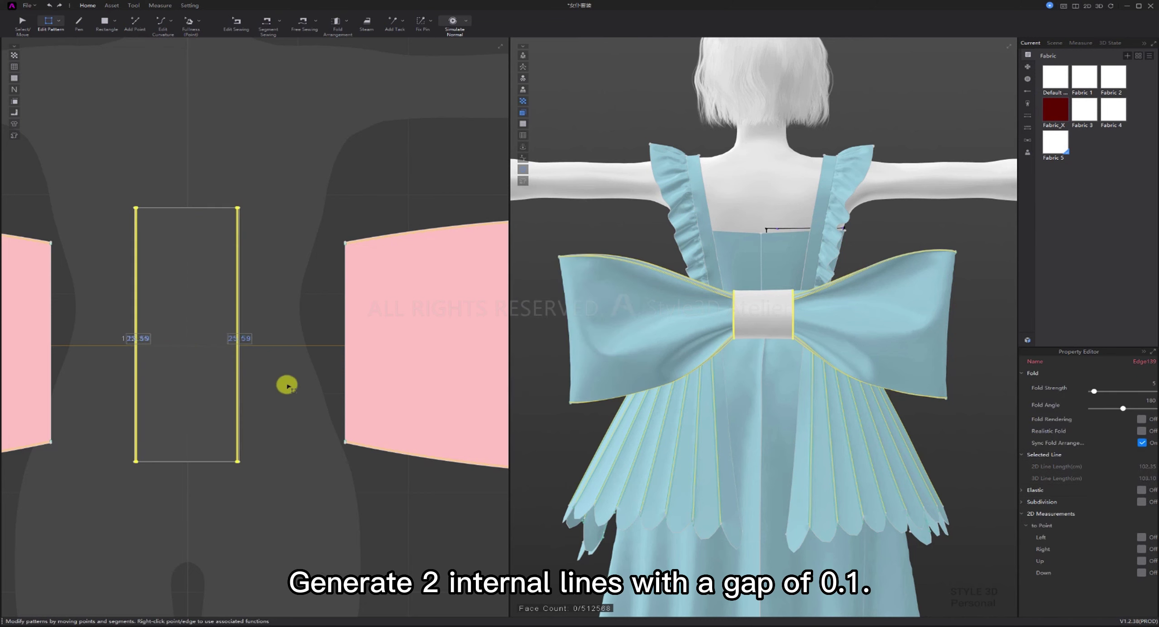
left_click(347, 562)
- Set the fold angle of the outer internal lines on both sides of the centre band to 260
scroll(124, 312, "up", 5)
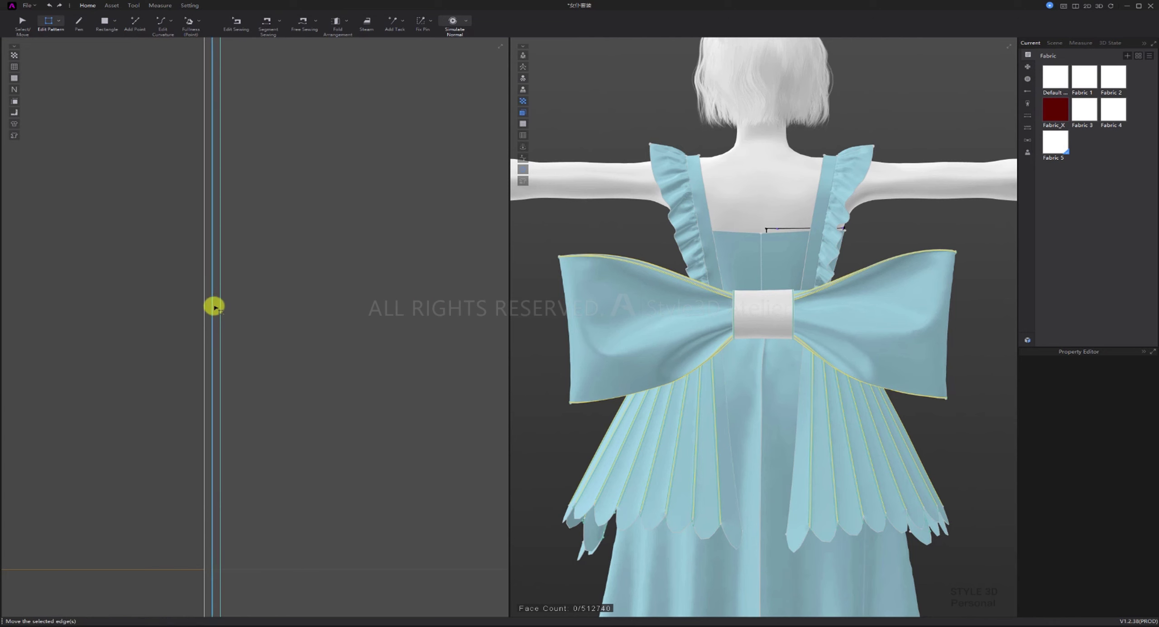
left_click(212, 309)
scroll(255, 389, "down", 3)
scroll(439, 349, "up", 3)
left_click(302, 341, "shift")
scroll(303, 341, "down", 2)
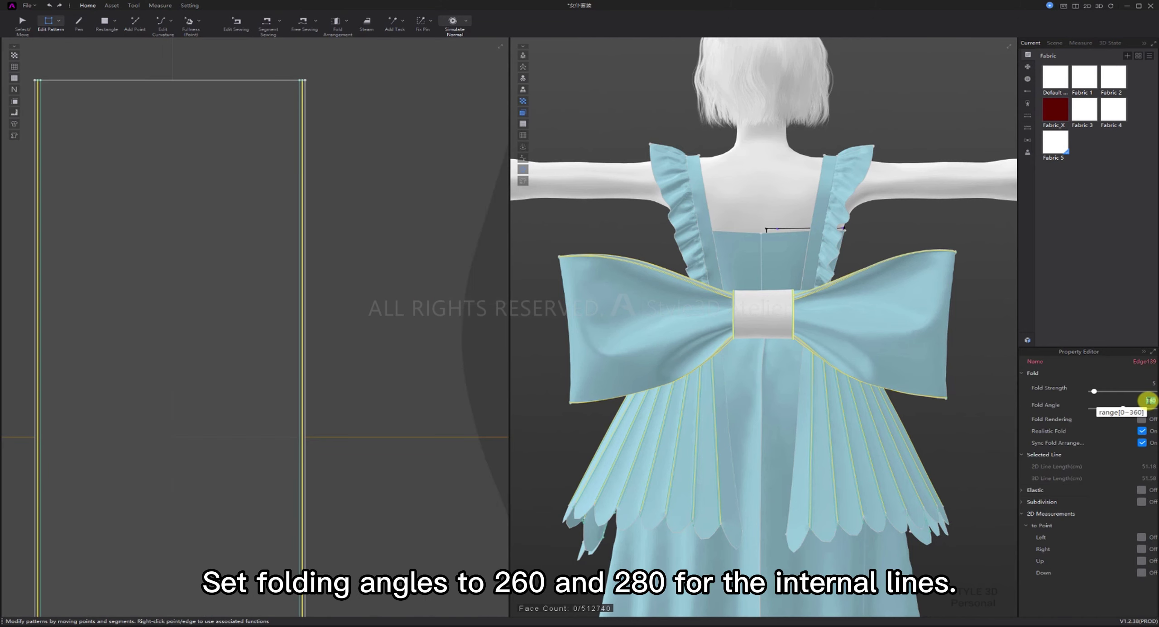
- Set the fold angle of the inner internal lines on both sides of the centre band to 280
left_click(304, 348)
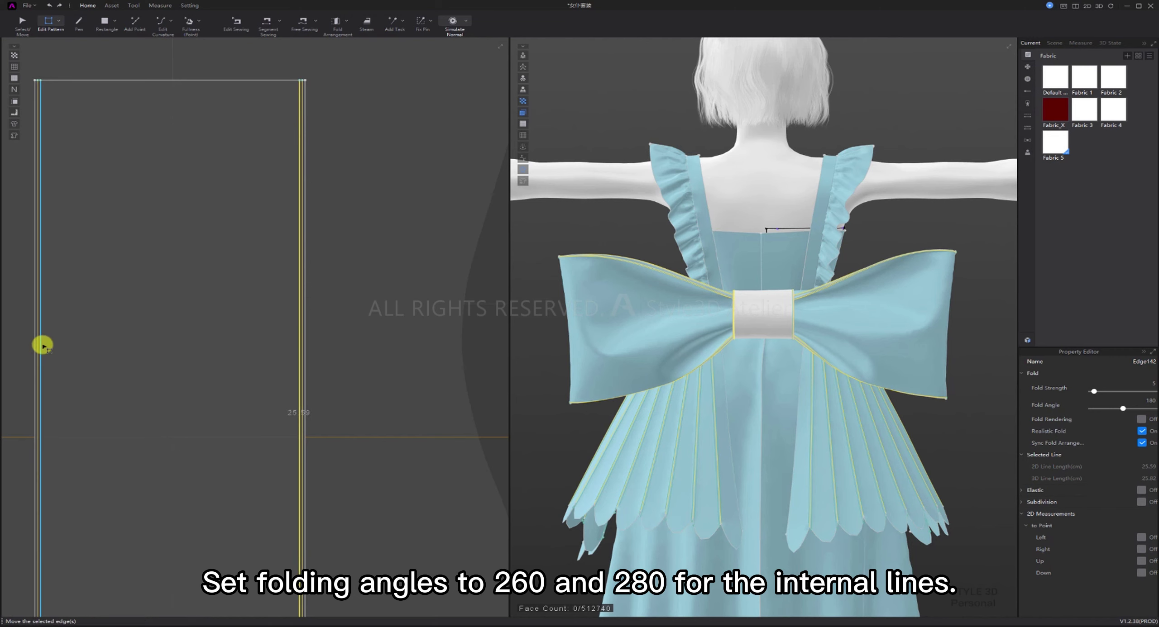
left_click(40, 344, "shift")
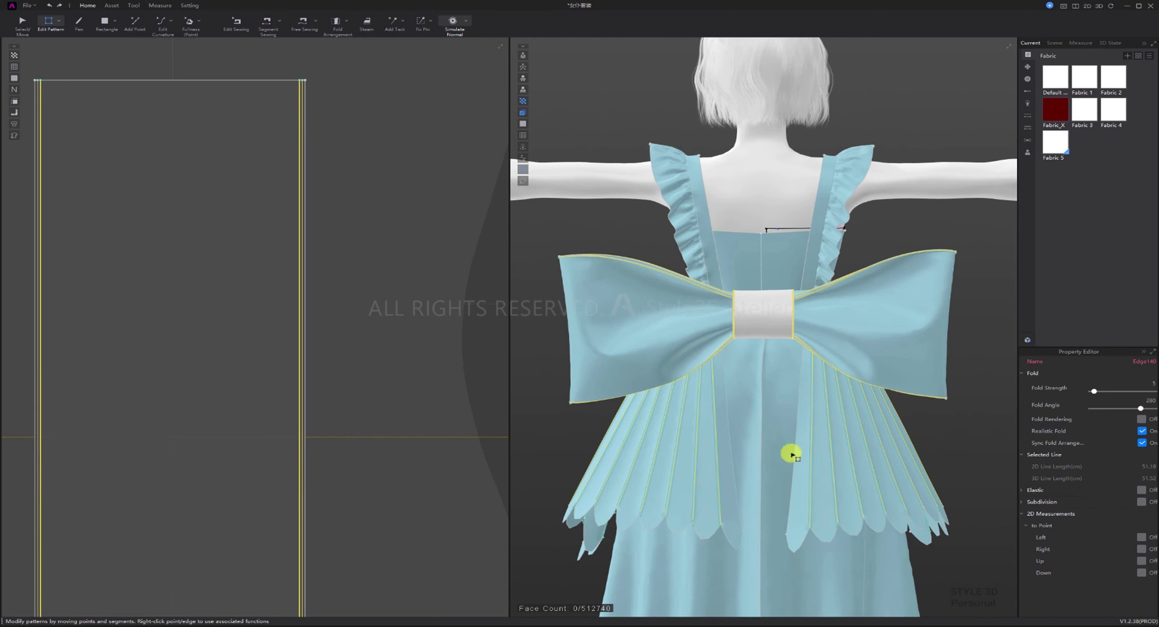
left_click(413, 460)
- Simulate the bow to apply the centre band's edge folds, and return to pattern editing
scroll(410, 460, "down", 3)
middle_click_drag(411, 461, 394, 470)
key("q")
scroll(825, 375, "up", 4)
key("space")
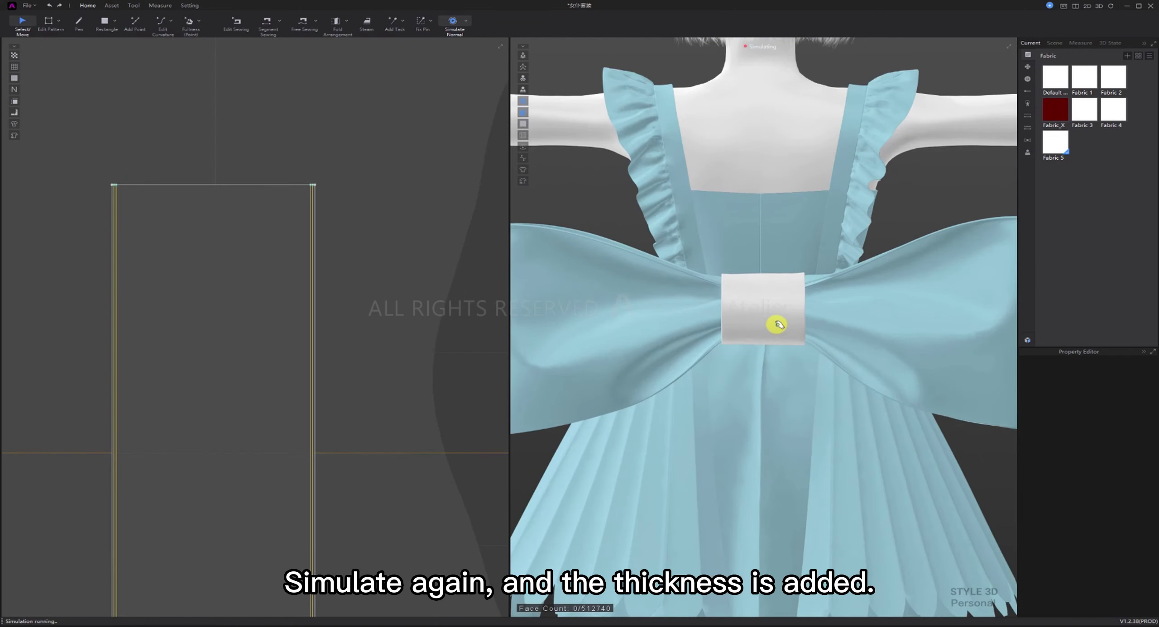
left_click(793, 291)
left_click(406, 401)
key("space")
key("w")
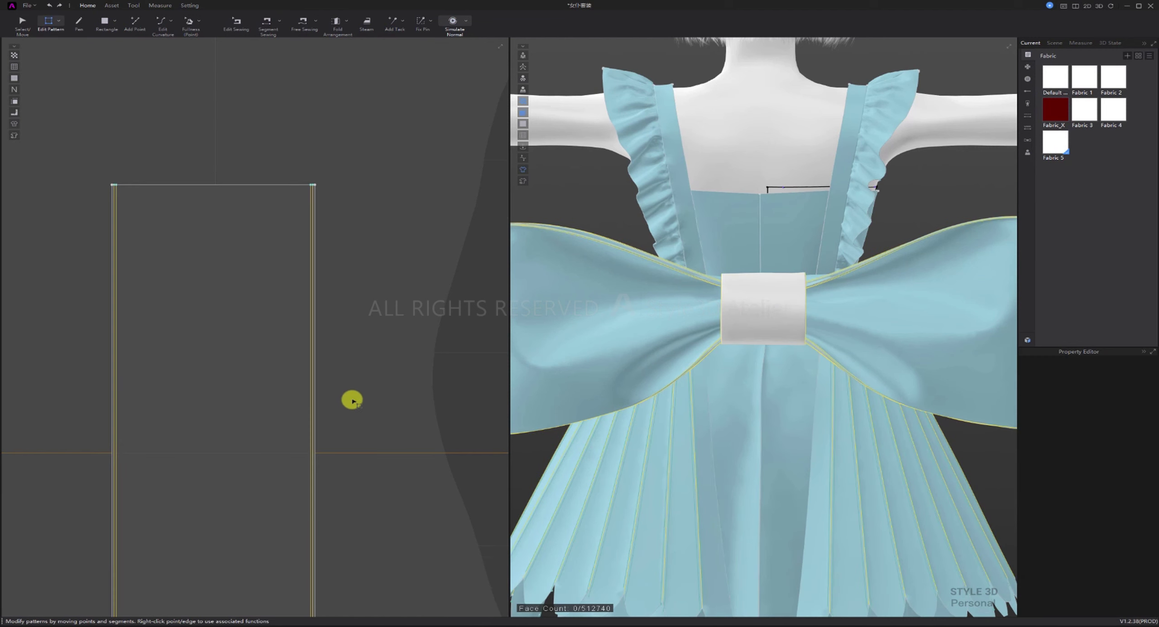
- Distribute three internal lines between the two long edges of the bow's centre band pattern
scroll(352, 400, "up", 3)
left_click(295, 375)
scroll(295, 375, "down", 2)
left_click(217, 397, "shift")
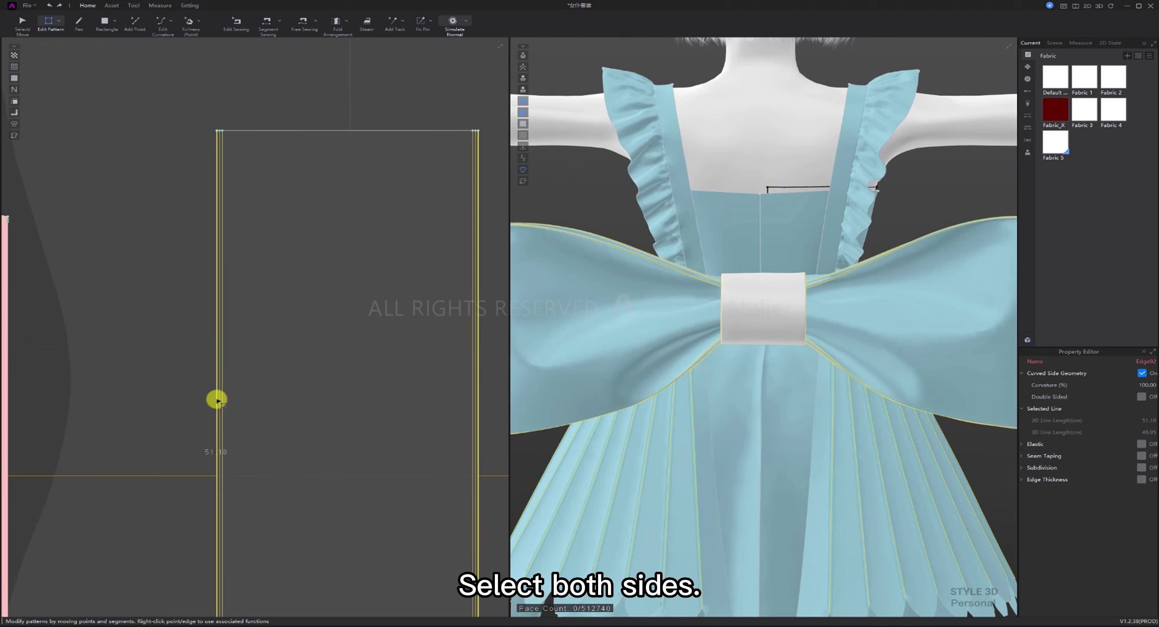
right_click(217, 399)
left_click(235, 438)
left_click(626, 376)
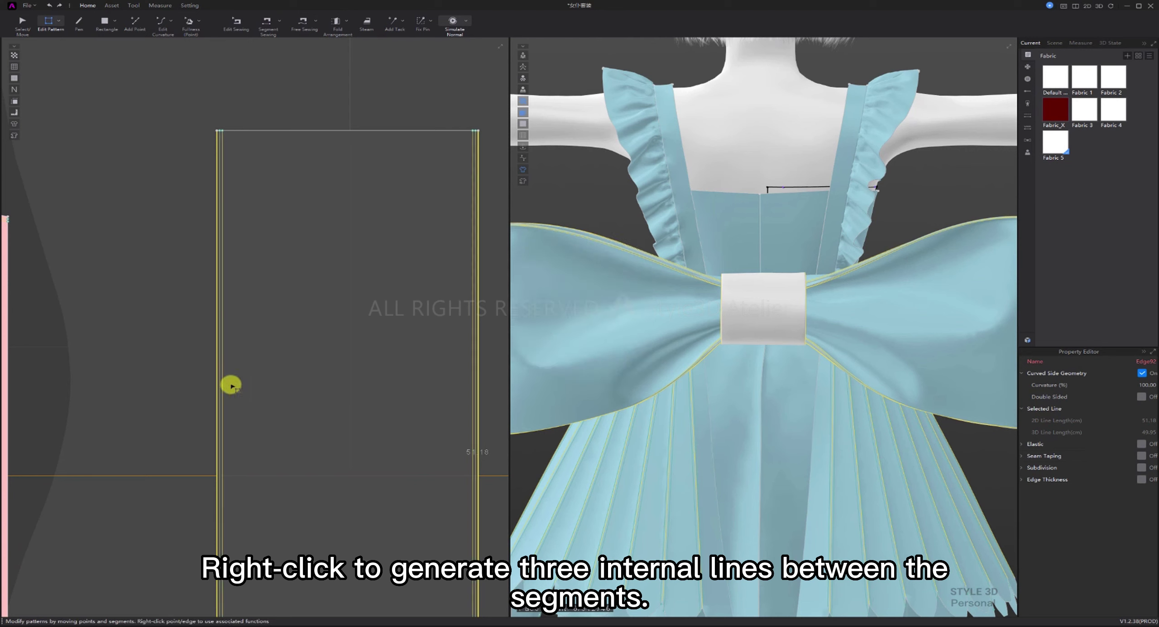
right_click(218, 379)
left_click(248, 415)
scroll(603, 273, "up", 2)
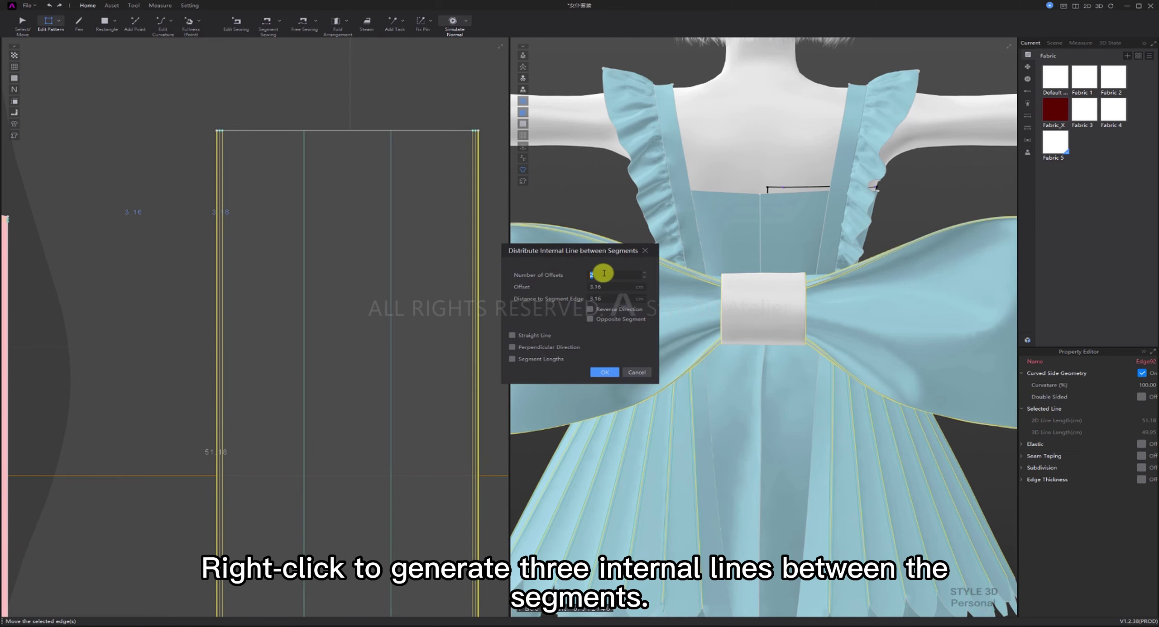
left_click(599, 376)
- Set the fold angle of the centre band's three new internal lines to 153
scroll(353, 403, "down", 5)
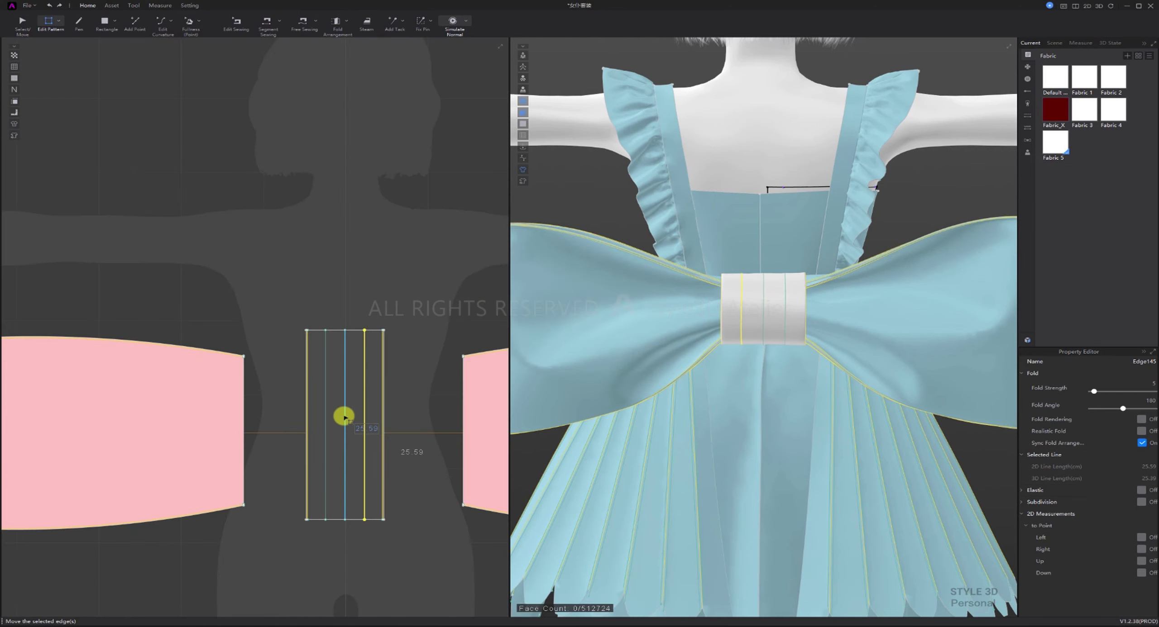
scroll(303, 349, "up", 2)
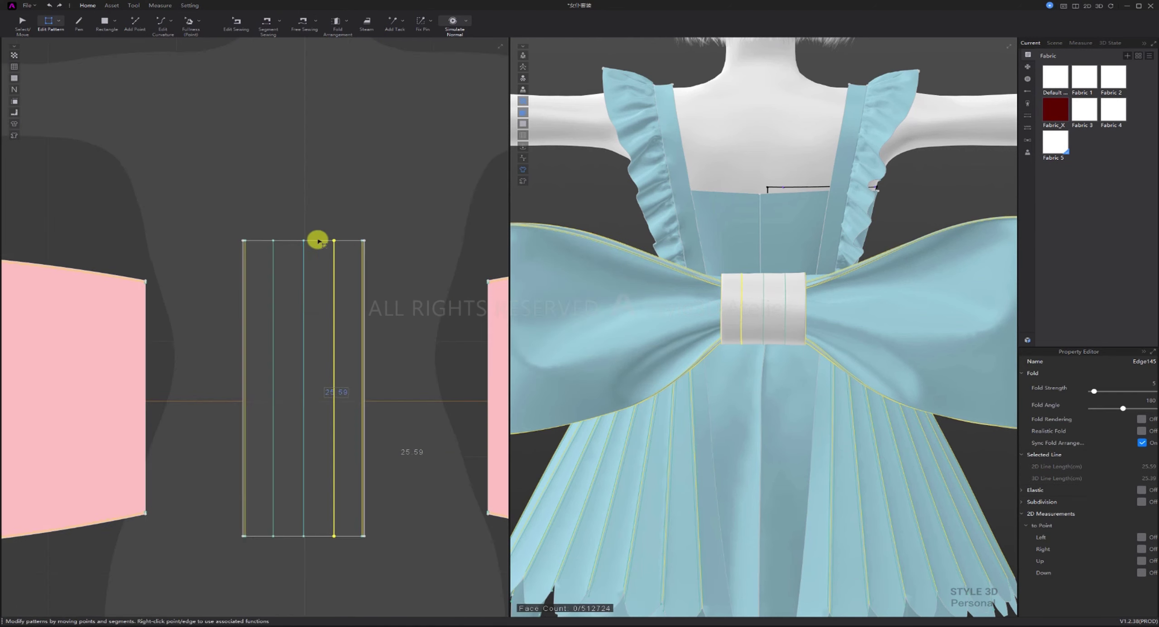
left_click(304, 272, "shift")
left_click(274, 272, "shift")
left_click_drag(1123, 409, 1114, 409)
key("q")
key("z")
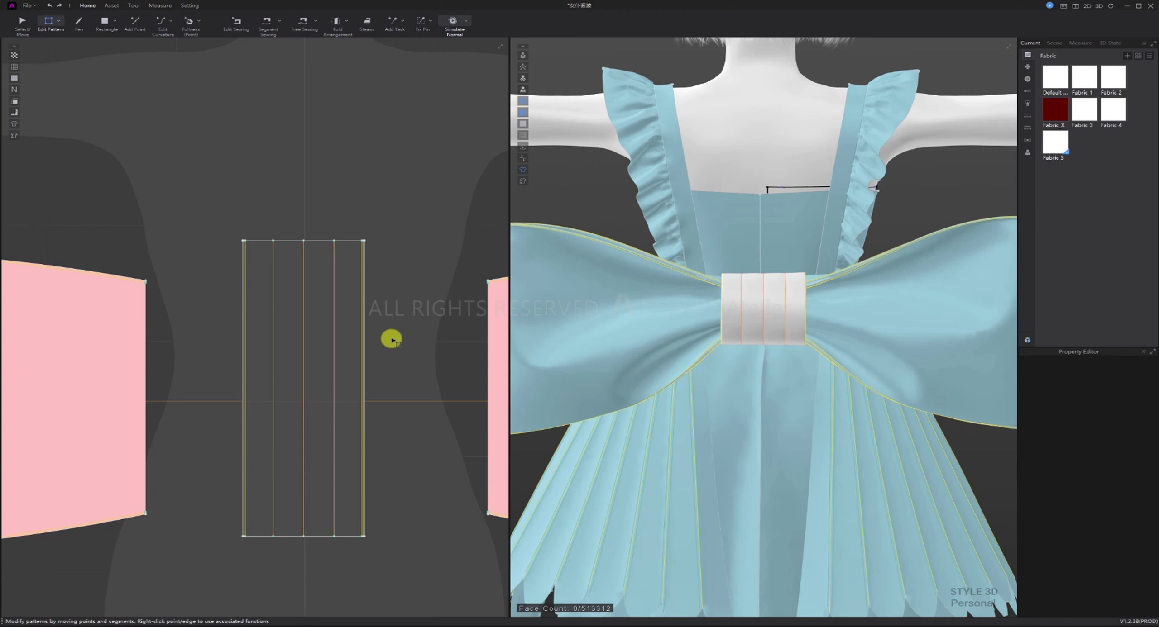
- Enable Realistic Fold and Elastic with strength 10.0 on the centre band's three internal lines, and simulate the bow
left_click_drag(268, 342, 268, 340)
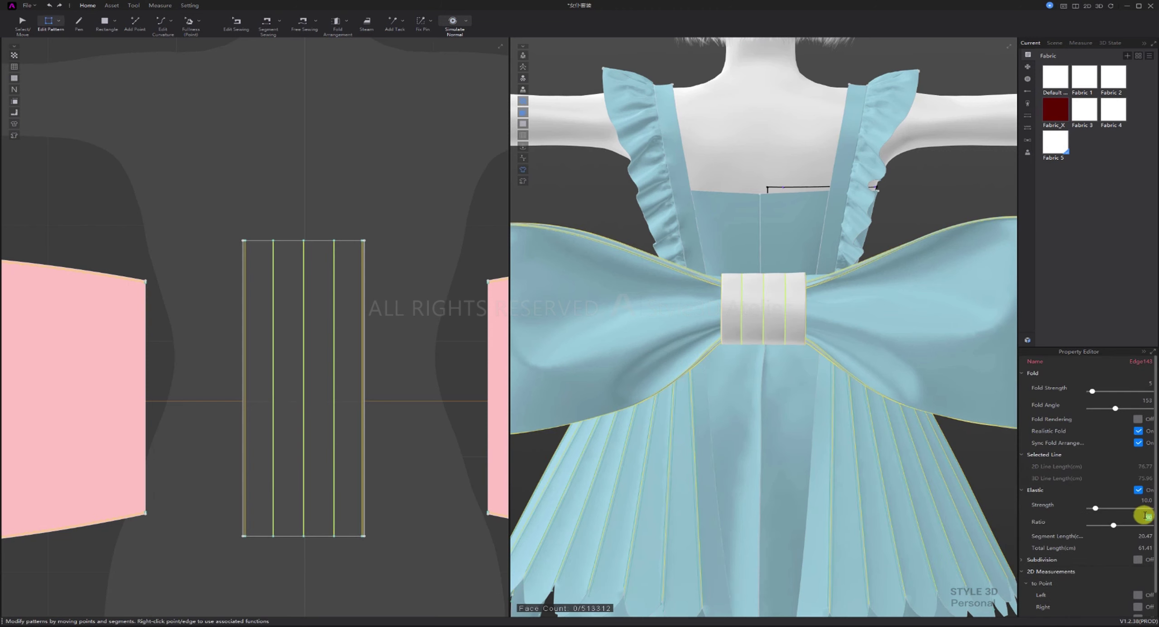
left_click(450, 390)
key("q")
key("space")
scroll(779, 374, "down", 6)
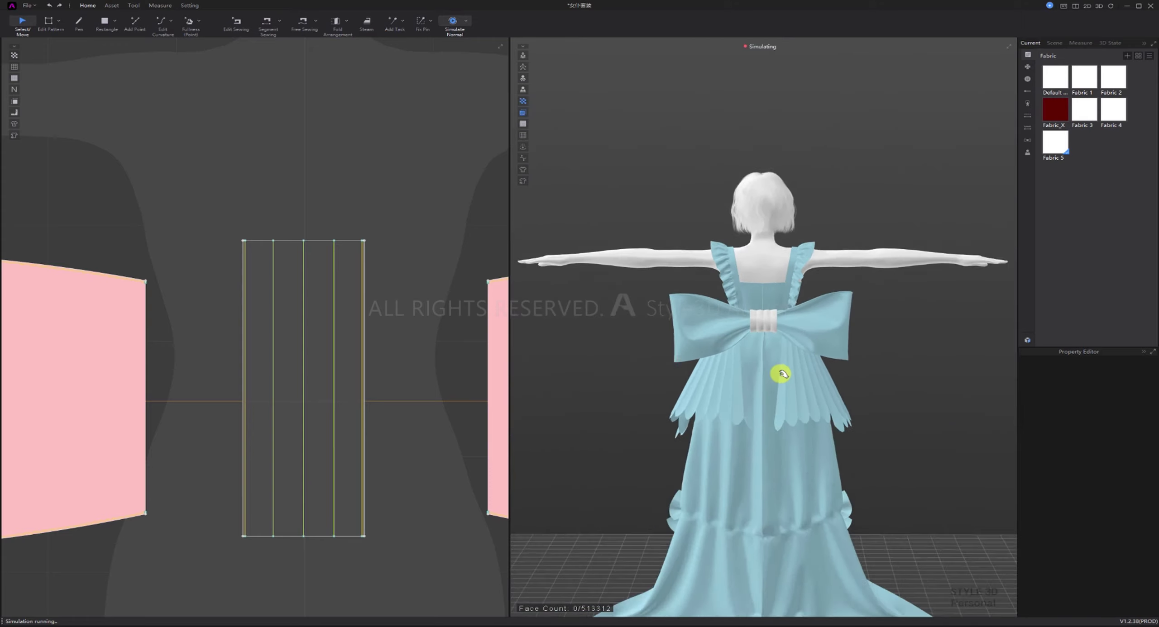
scroll(780, 368, "up", 3)
left_click(807, 323)
left_click(675, 317, "shift")
key("z")
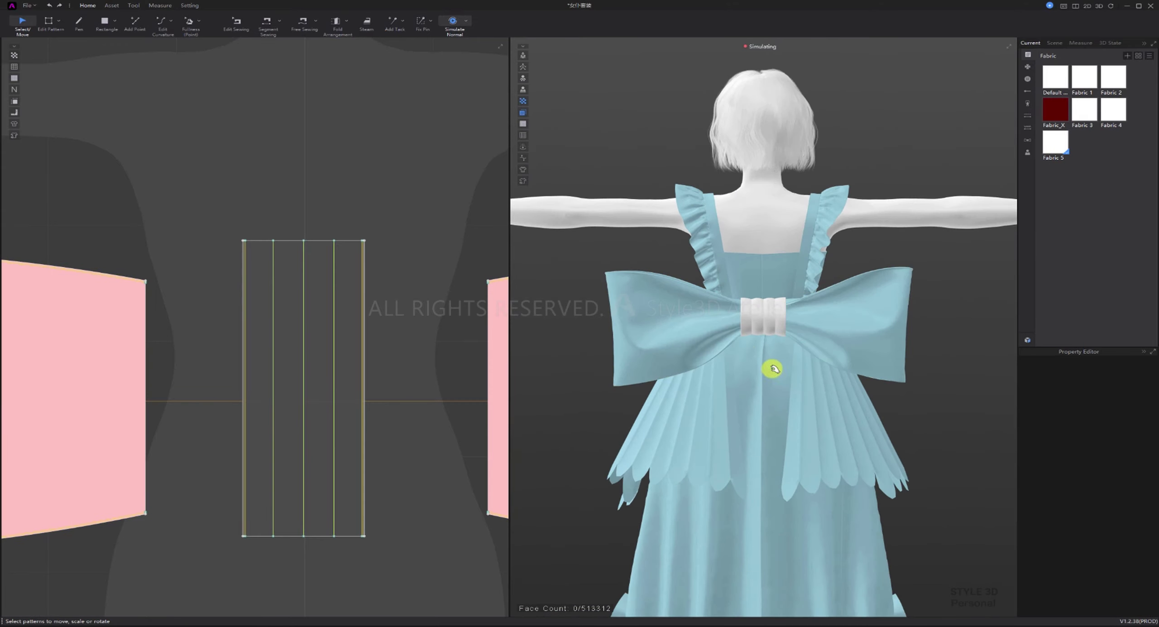
key("space")
- Sew the bow's centre band to the dress's back waistband at two places with Free Sewing
right_click_drag(777, 385, 727, 406)
left_click(727, 406)
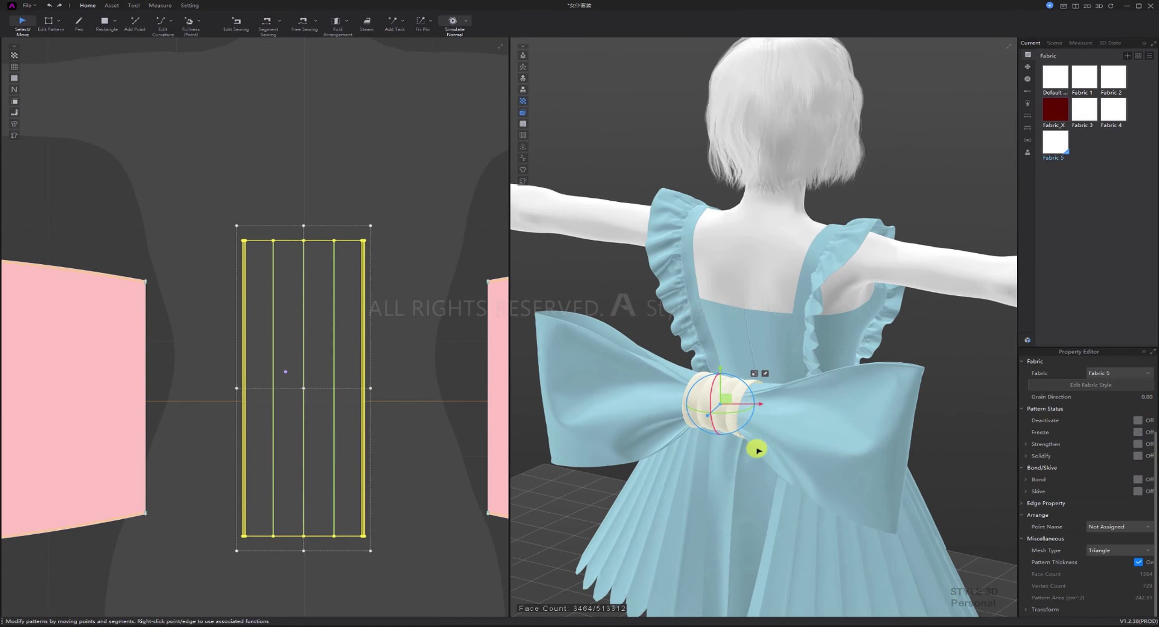
right_click_drag(756, 447, 792, 456)
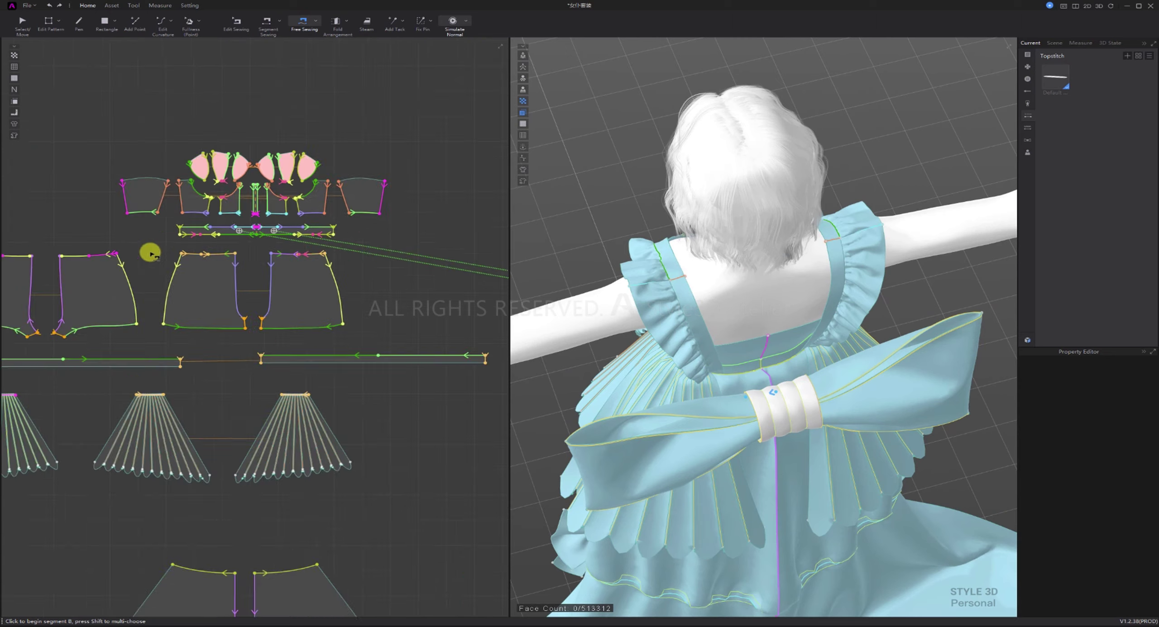
scroll(344, 236, "up", 4)
scroll(272, 222, "down", 6)
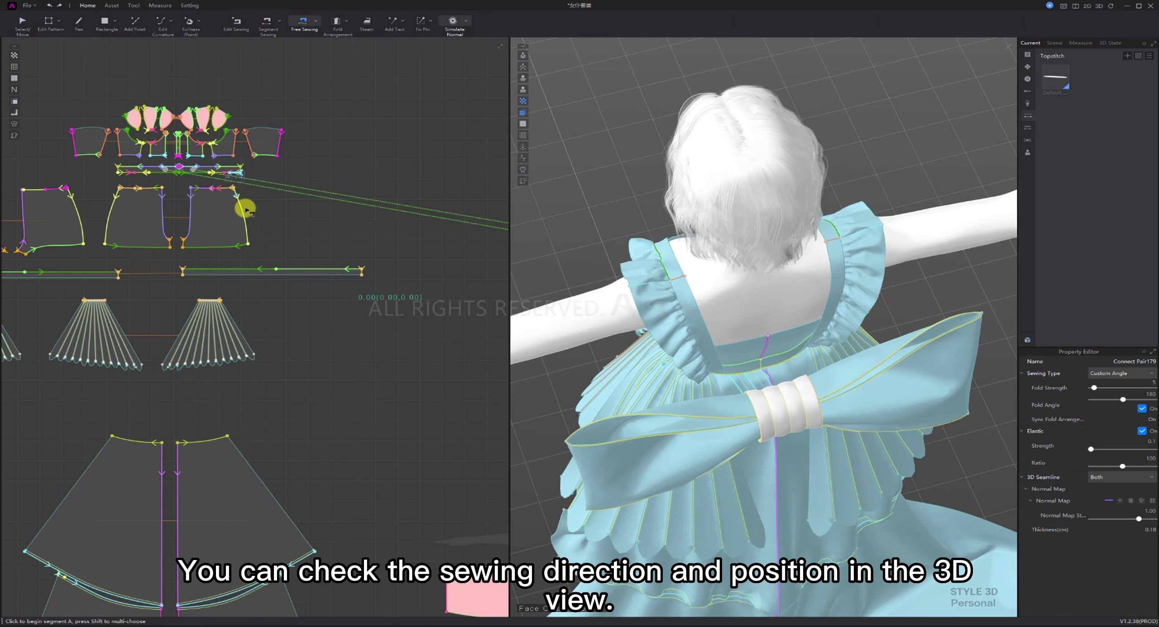
scroll(247, 210, "down", 6)
scroll(304, 394, "up", 12)
left_click(280, 358)
left_click(163, 359)
scroll(163, 360, "down", 12)
scroll(150, 256, "up", 9)
left_click(124, 283)
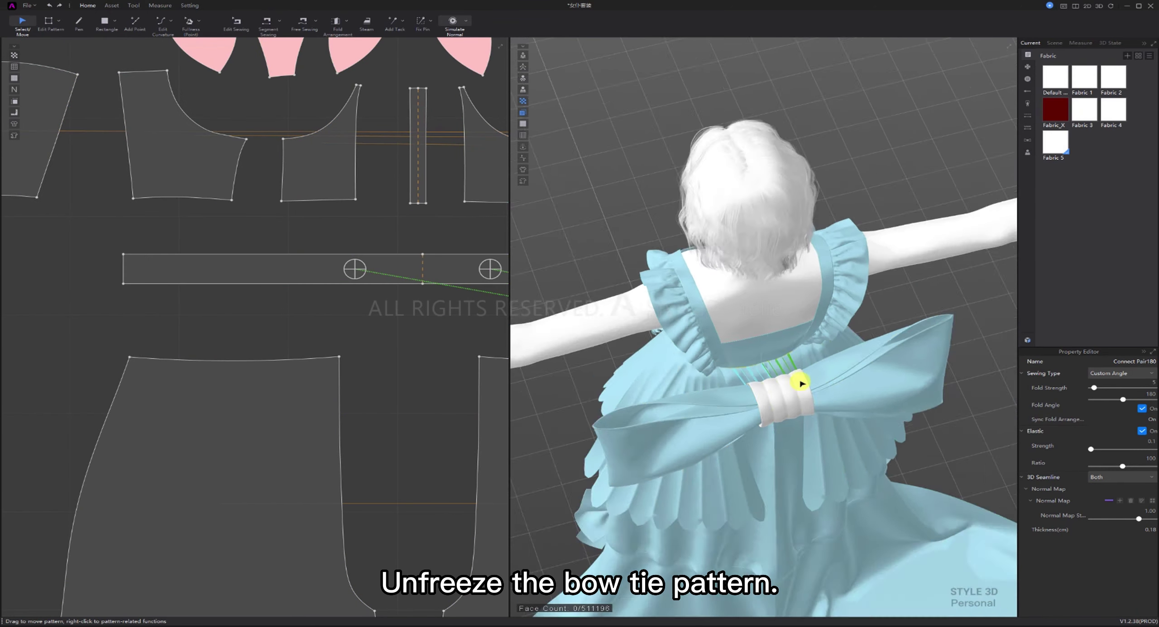
- Unfreeze the bow loops and select them together with the centre band
left_click(817, 274)
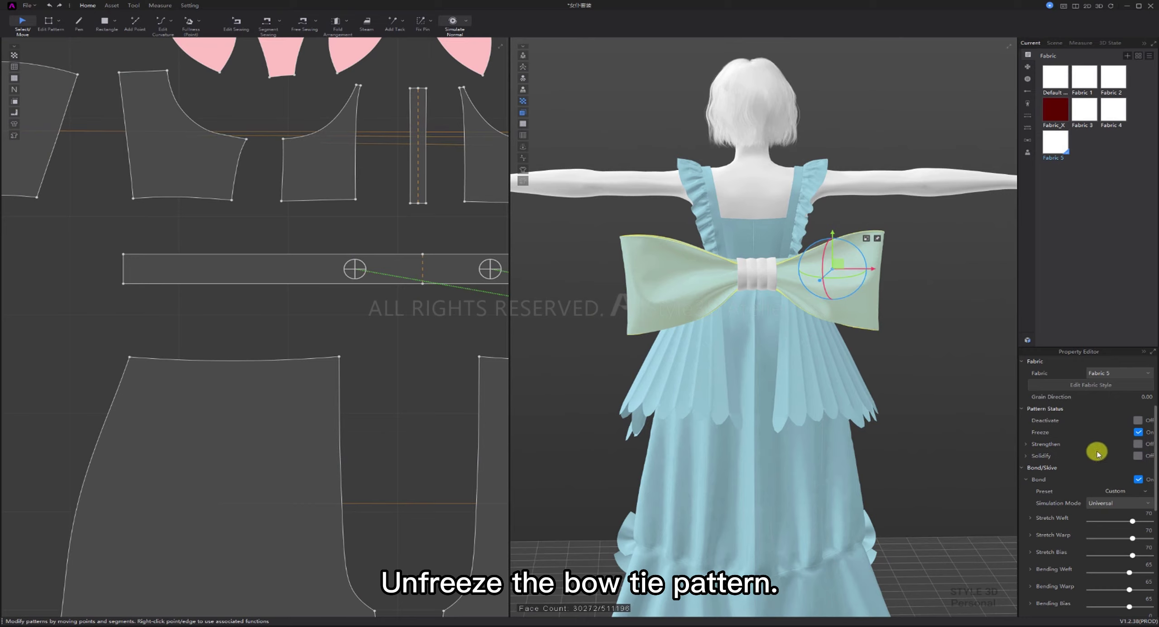
right_click_drag(815, 385, 853, 392)
left_click(802, 305, "shift")
right_click_drag(805, 312, 847, 317)
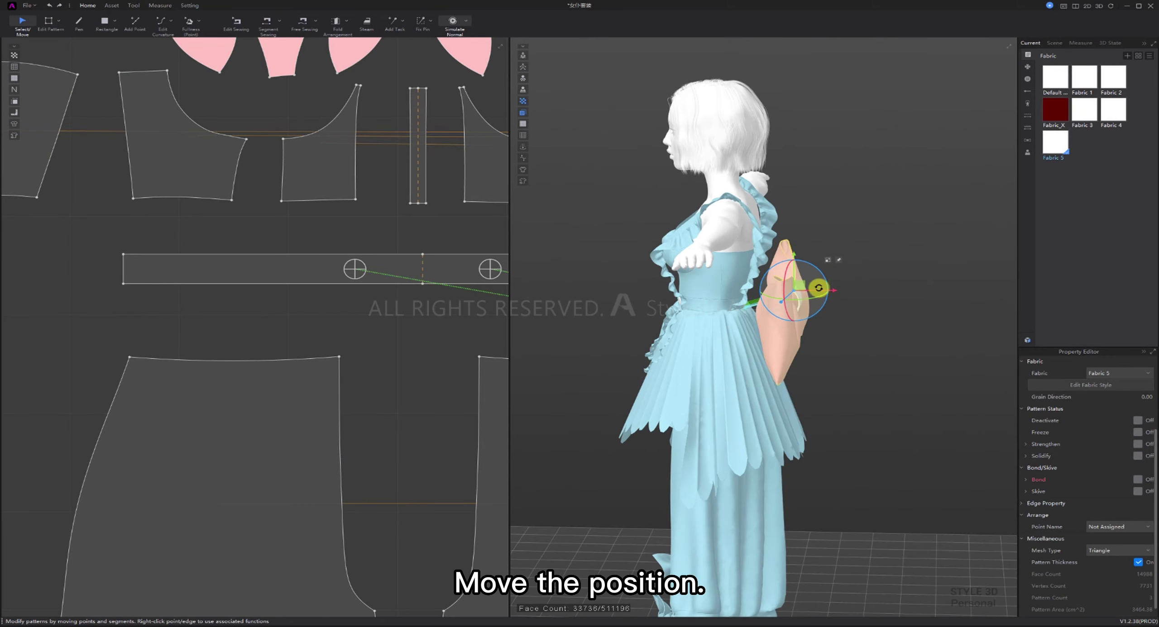
- Move the whole bow closer to the back waist of the dress
mouse_move(815, 290)
left_mouse_down()
mouse_move(783, 267)
mouse_move(805, 305)
left_mouse_up()
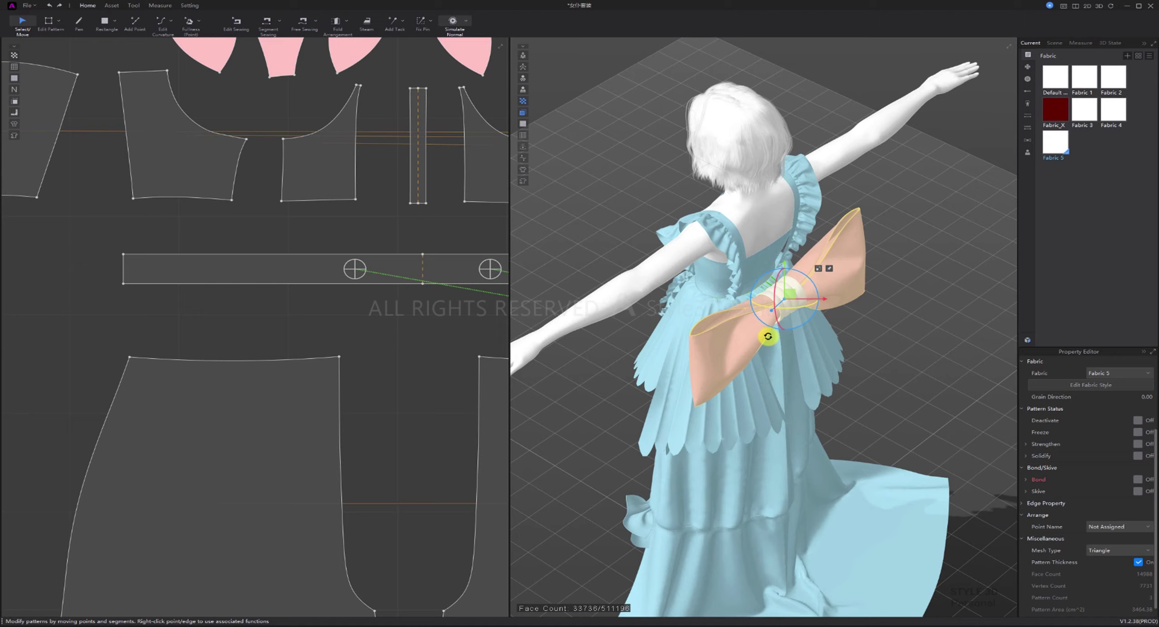
right_click_drag(766, 331, 923, 315)
scroll(923, 316, "up", 3)
left_click(923, 289)
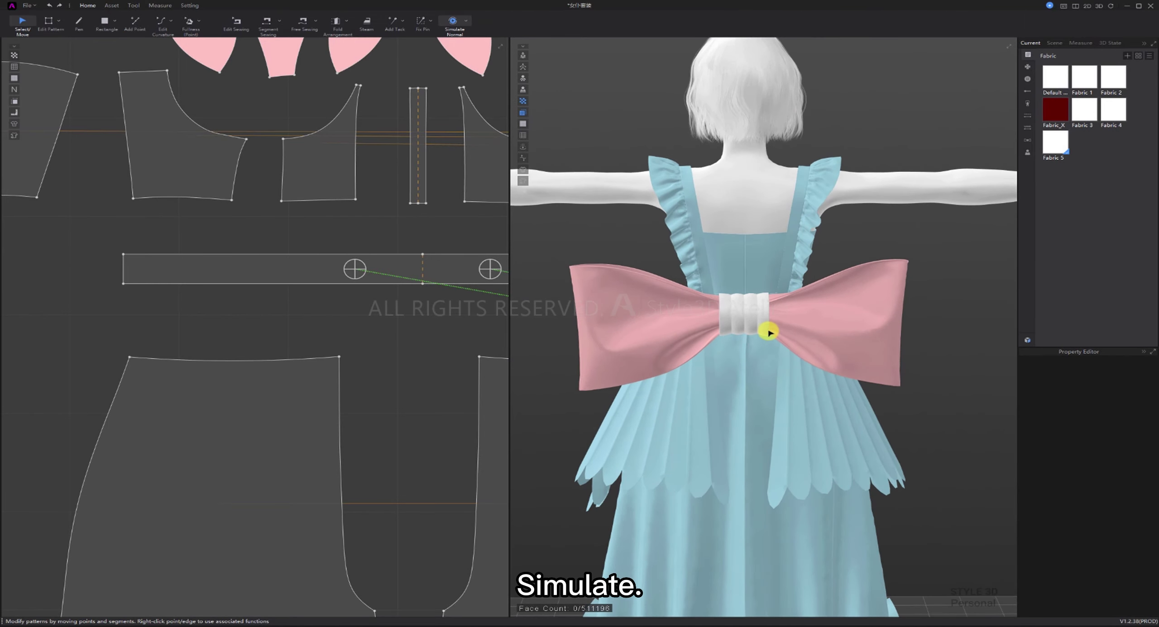
- Simulate the bow and pull its centre band into place against the dress
key("space")
left_click_drag(763, 313, 733, 325)
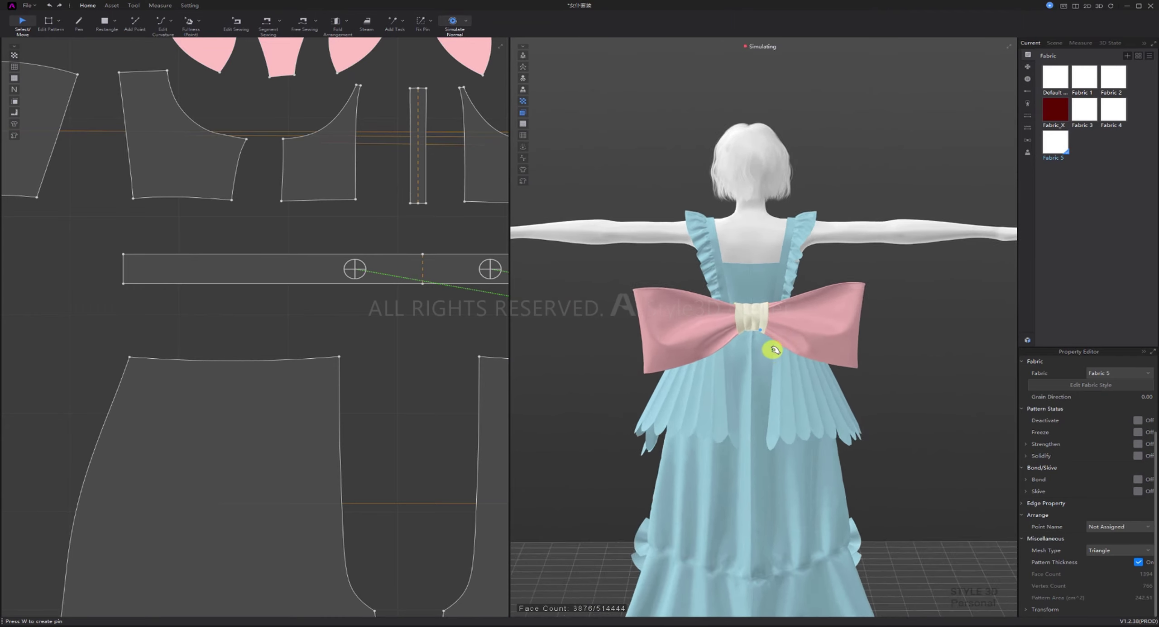
scroll(760, 342, "up", 5)
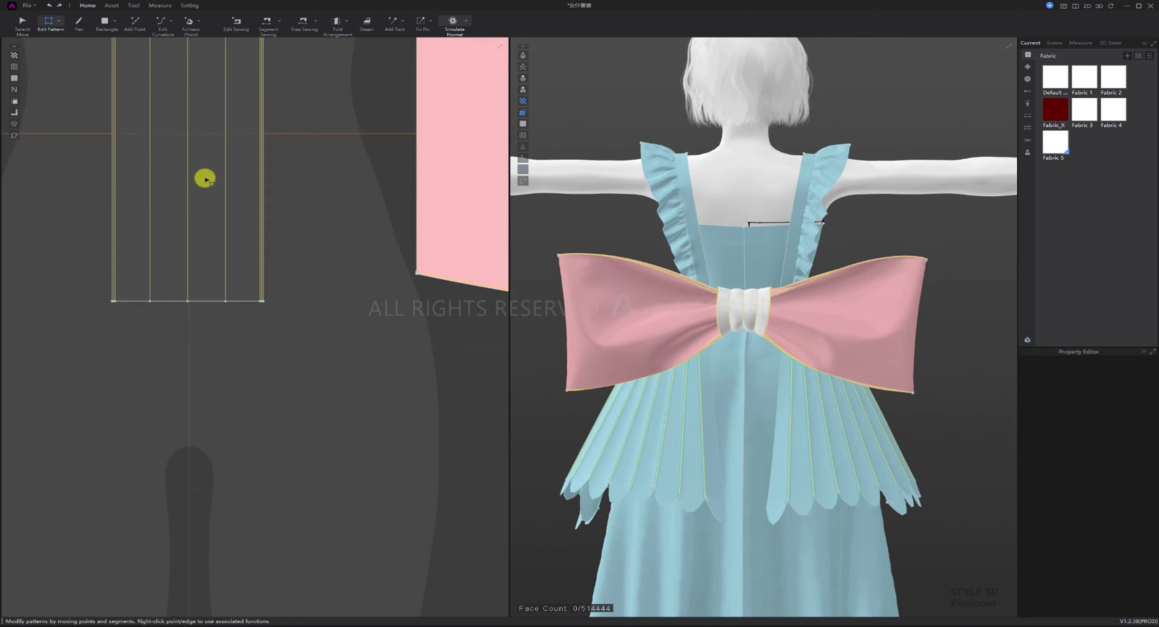
- Adjust the elastic setting of the centre band's three internal lines and simulate the bow
type("0")
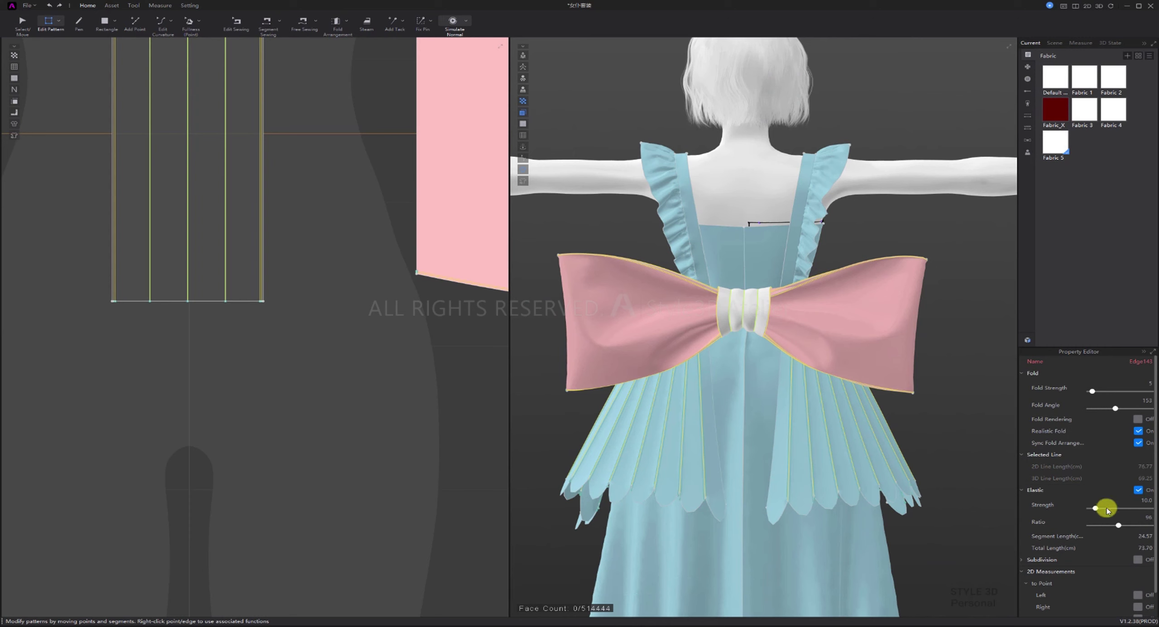
left_click(768, 323)
key("q")
key("space")
- Pull the centre band into shape during the simulation and turn on Bond for it
left_click_drag(758, 329, 822, 371)
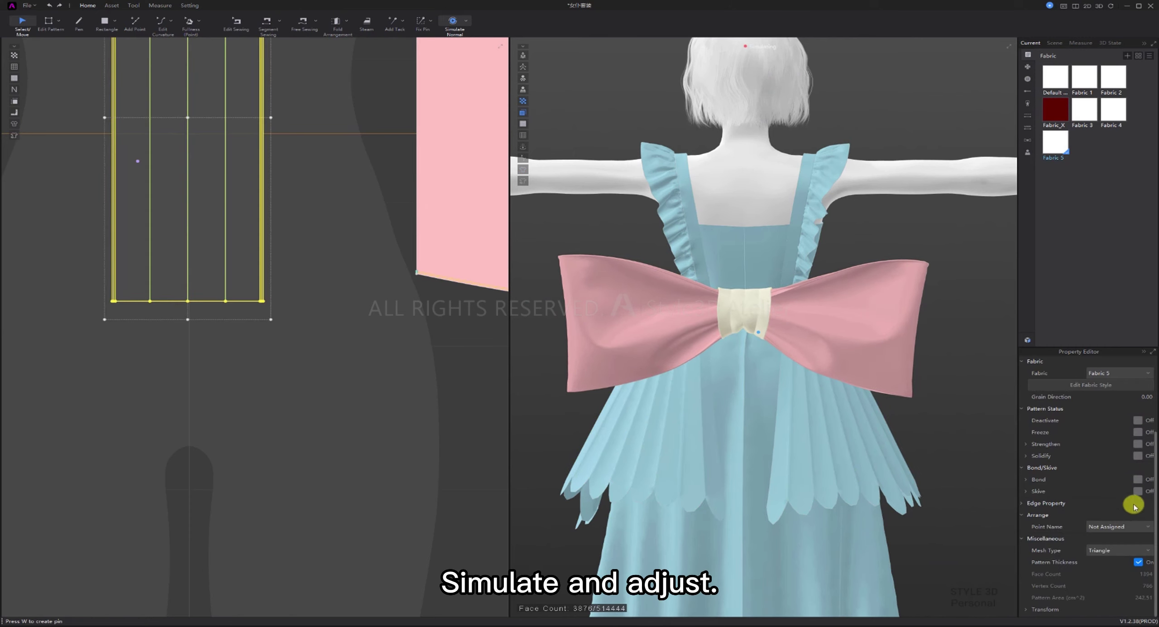
left_click(1137, 480)
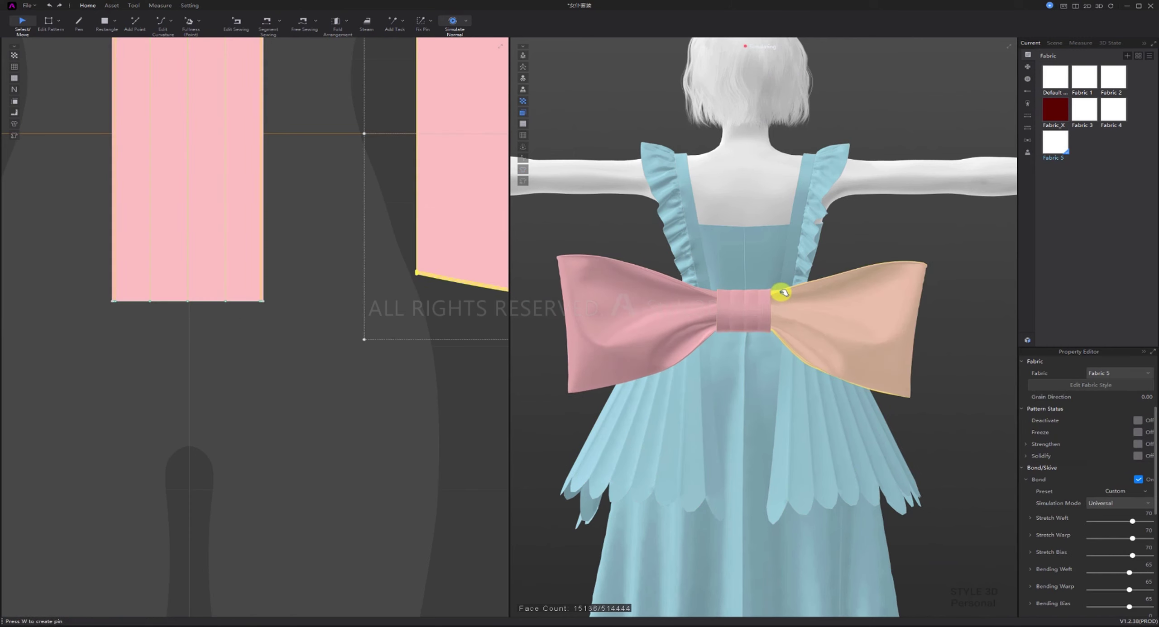
scroll(784, 294, "down", 1)
- Freeze the bow's left loop, pull the right loop into shape, and stop the simulation with the right loop selected
left_click(634, 313)
key("ctrl+k")
right_click(841, 309)
left_click(927, 354)
left_click_drag(841, 309, 894, 273)
key("space")
left_click(933, 246)
left_click(876, 304)
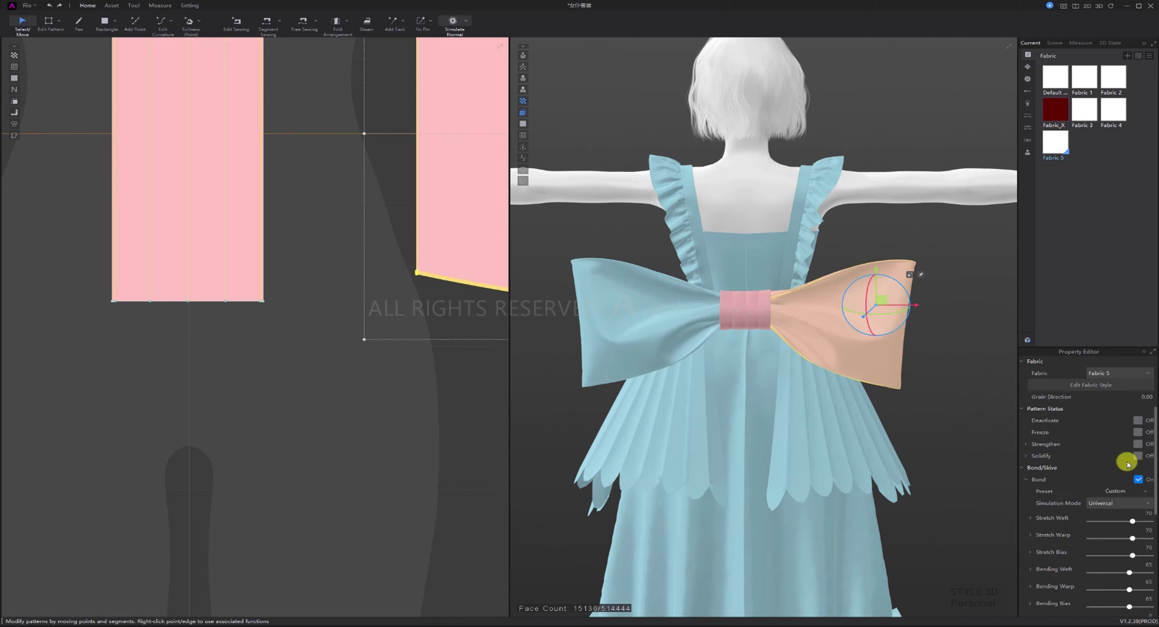